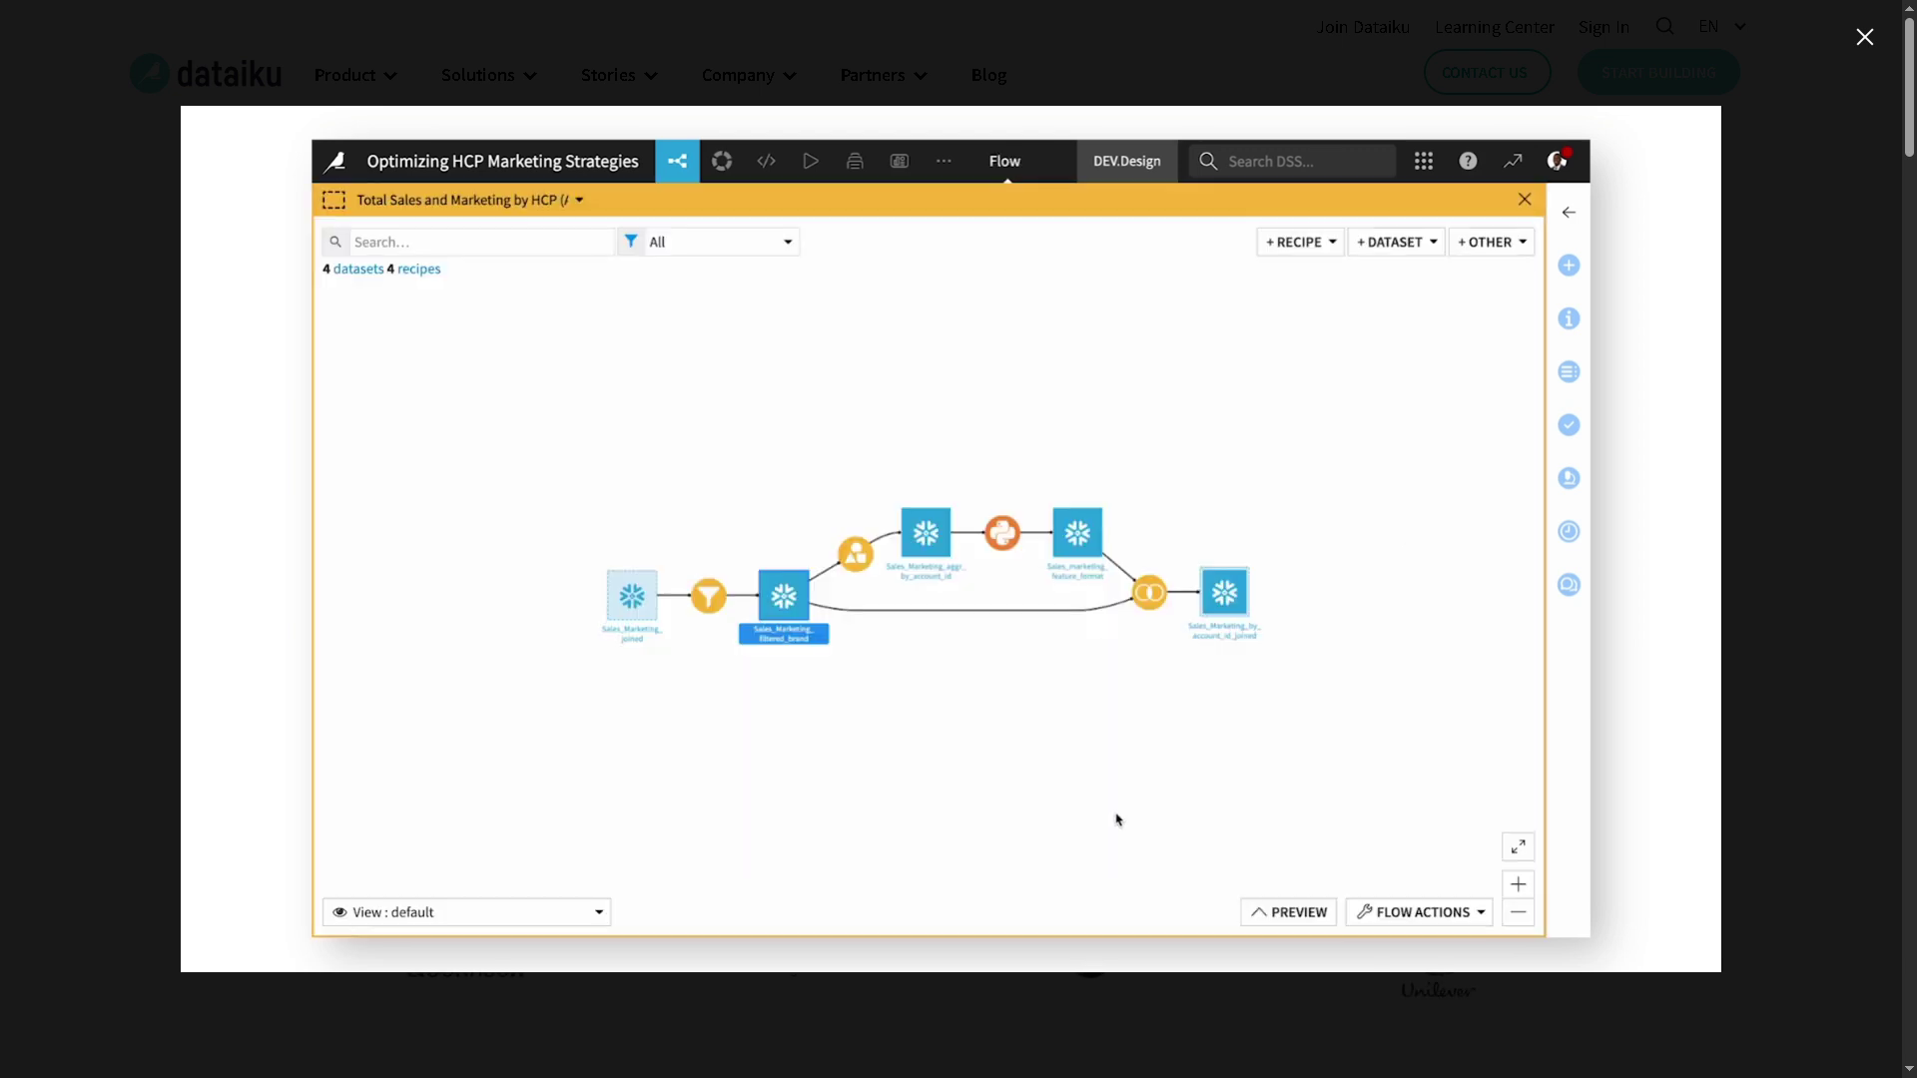
# Step: Close the product demo video on the Dataiku homepage
pyautogui.press('Escape')
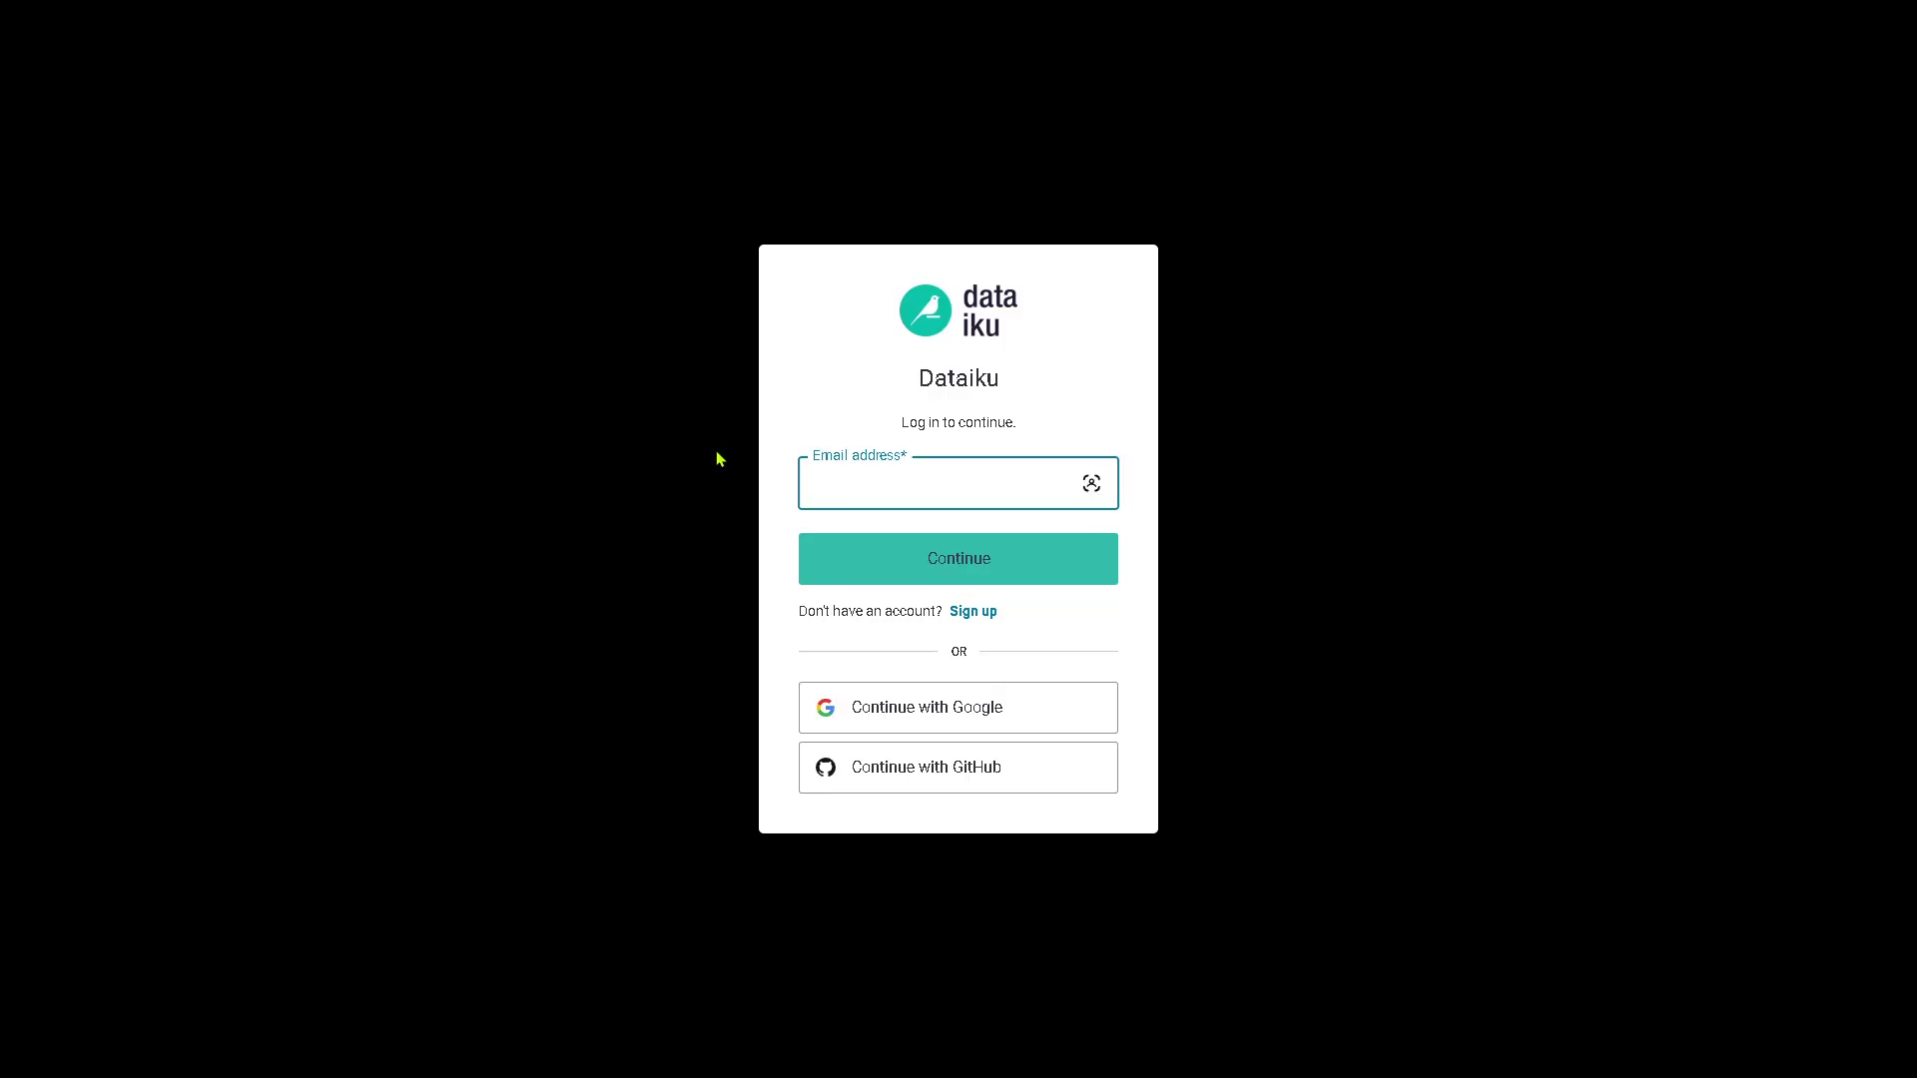
# Step: Switch the login form to Sign up and complete the new account sign-up
pyautogui.click(984, 614)
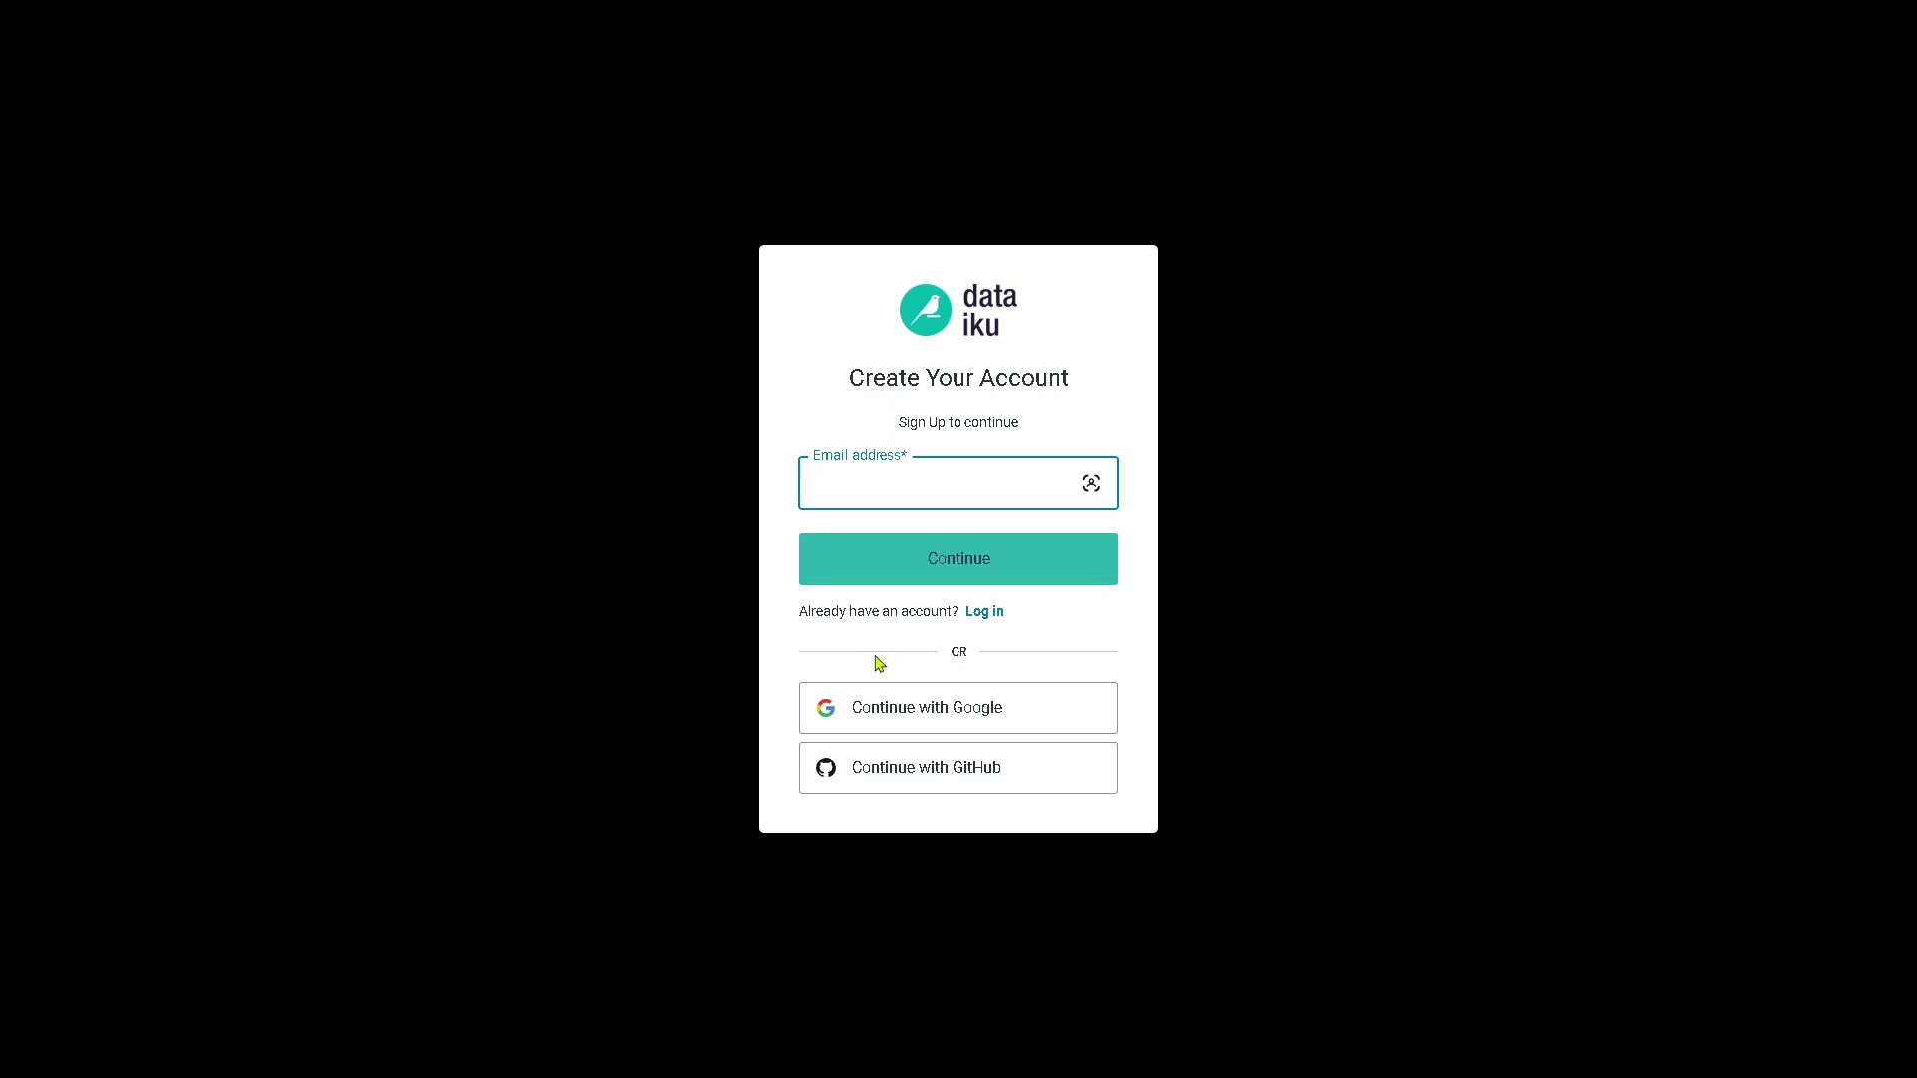
pyautogui.click(649, 599)
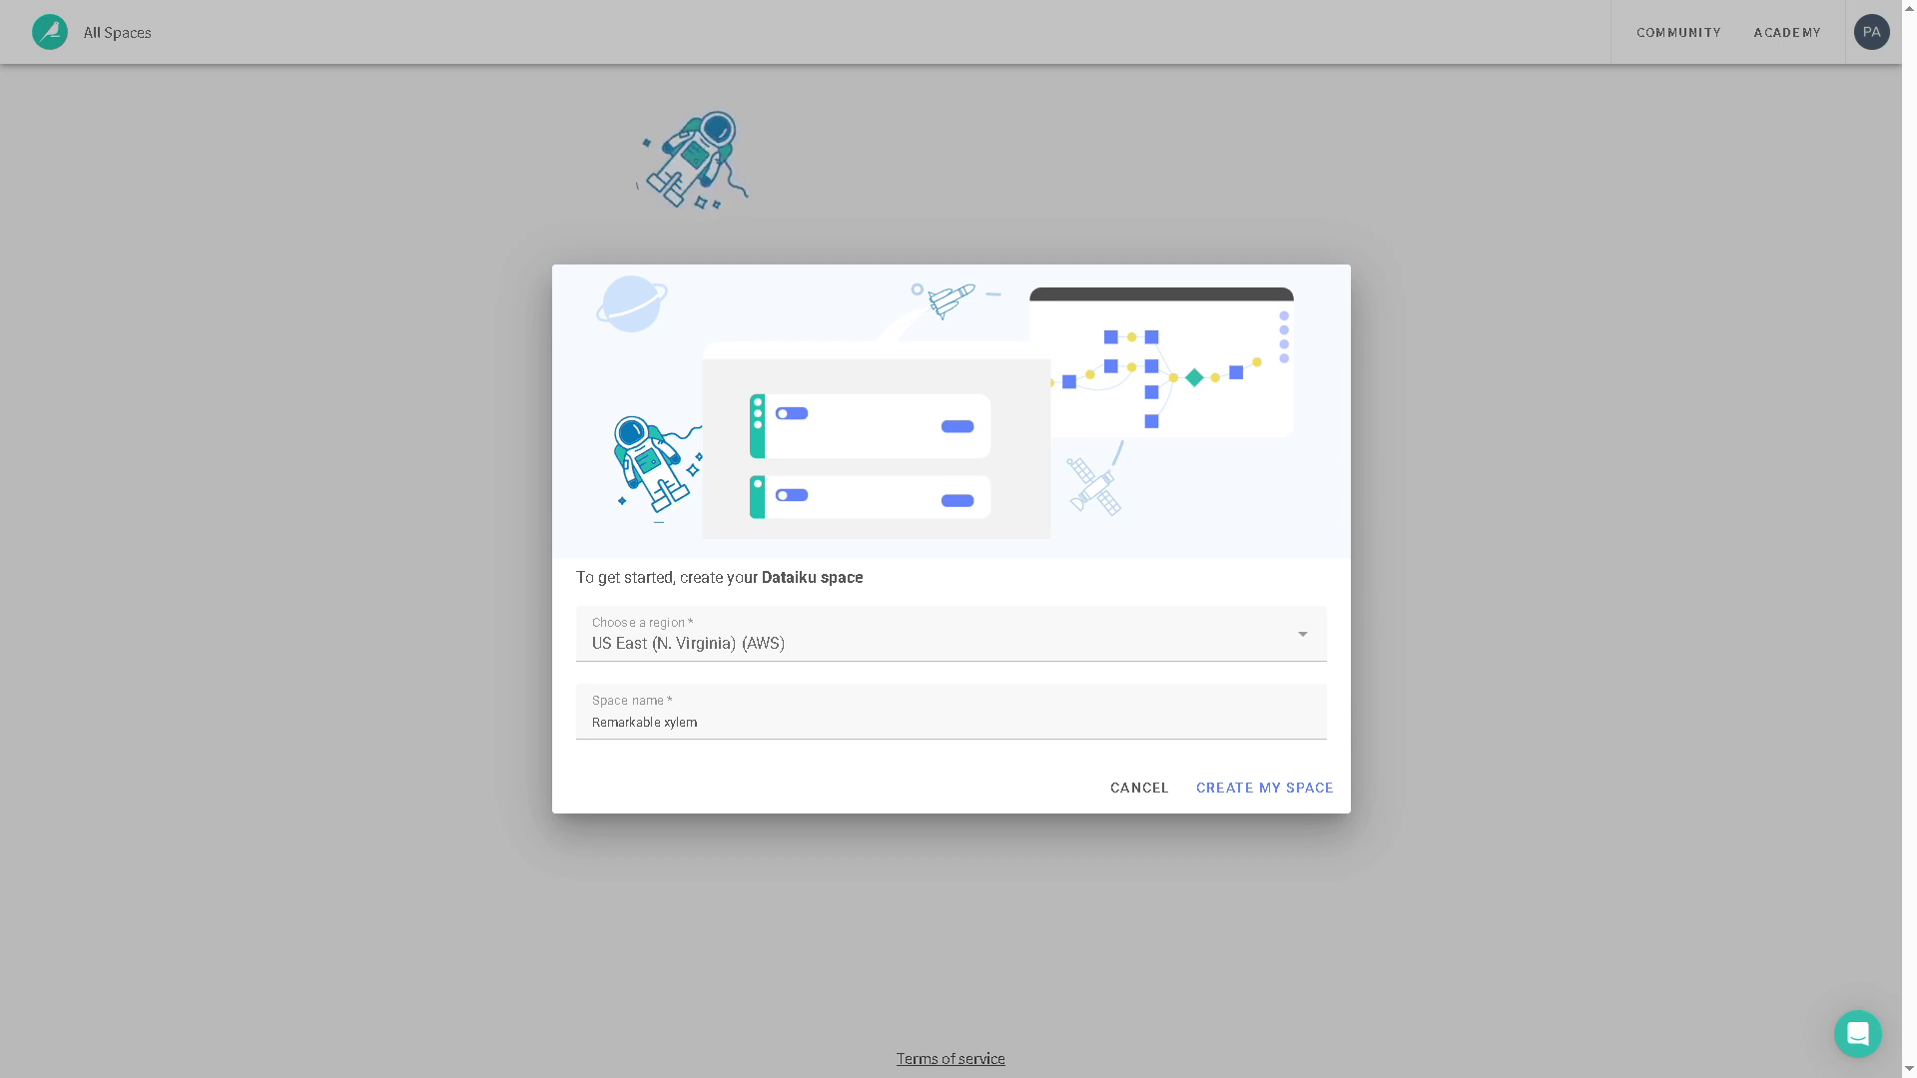
# Step: Replace the default space name with 'how to hermione' and create the space
pyautogui.tripleClick(781, 728)
pyautogui.write('how to hermione')
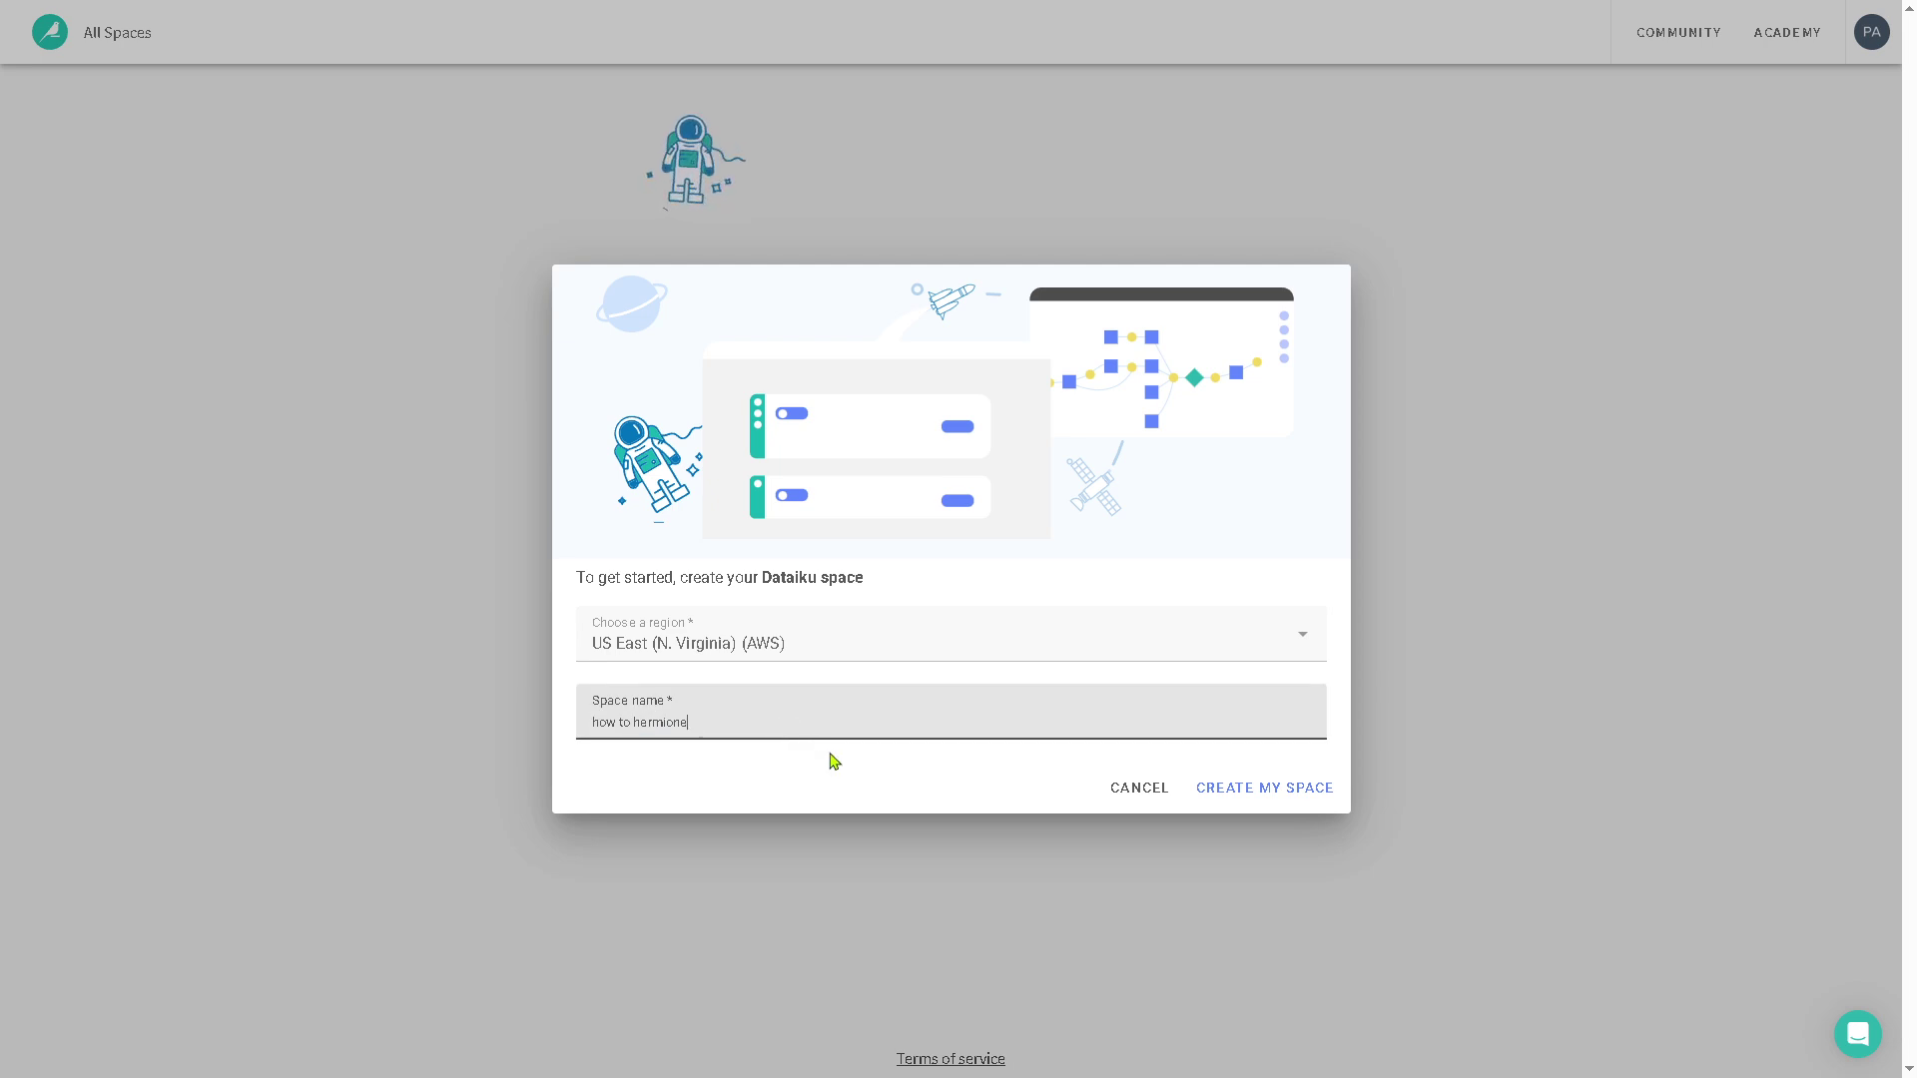
pyautogui.click(1257, 796)
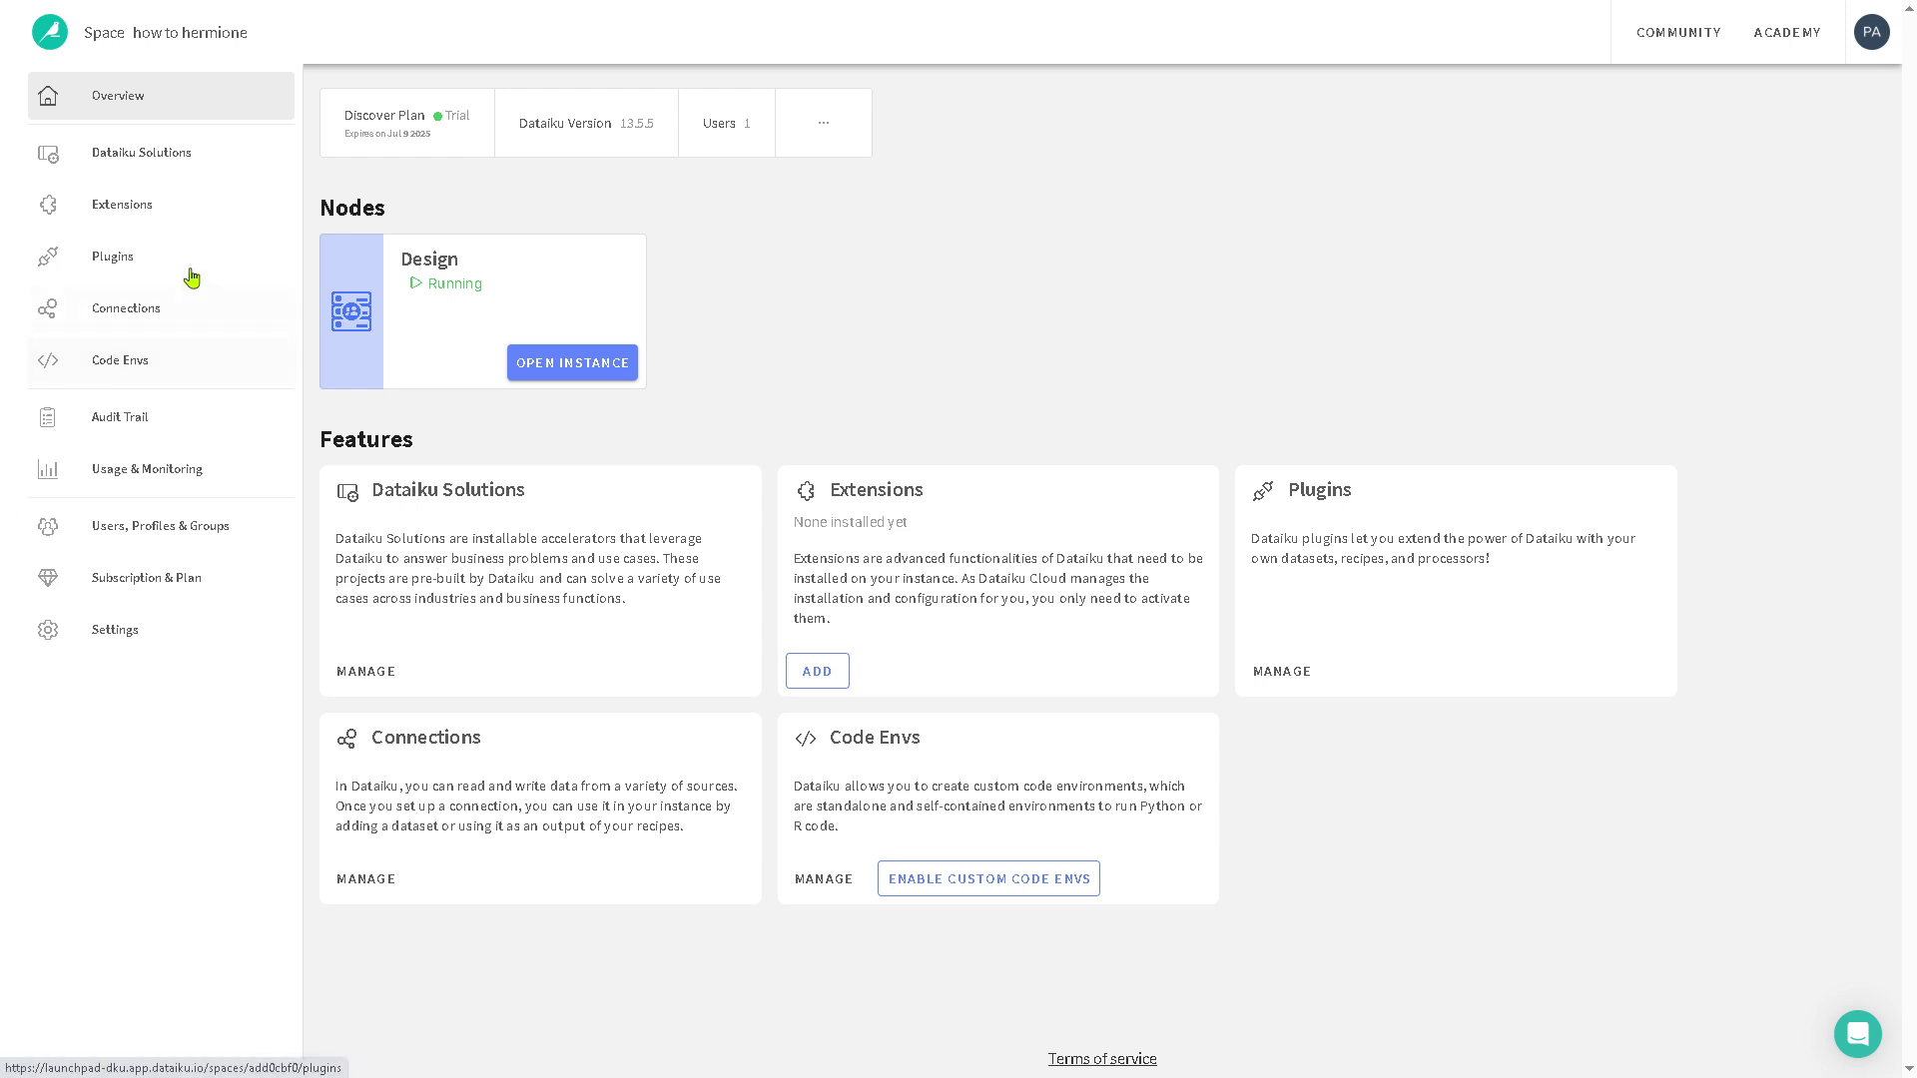
# Step: Browse the space's sidebar pages, ending on the Dataiku Solutions page
pyautogui.click(140, 110)
pyautogui.click(165, 160)
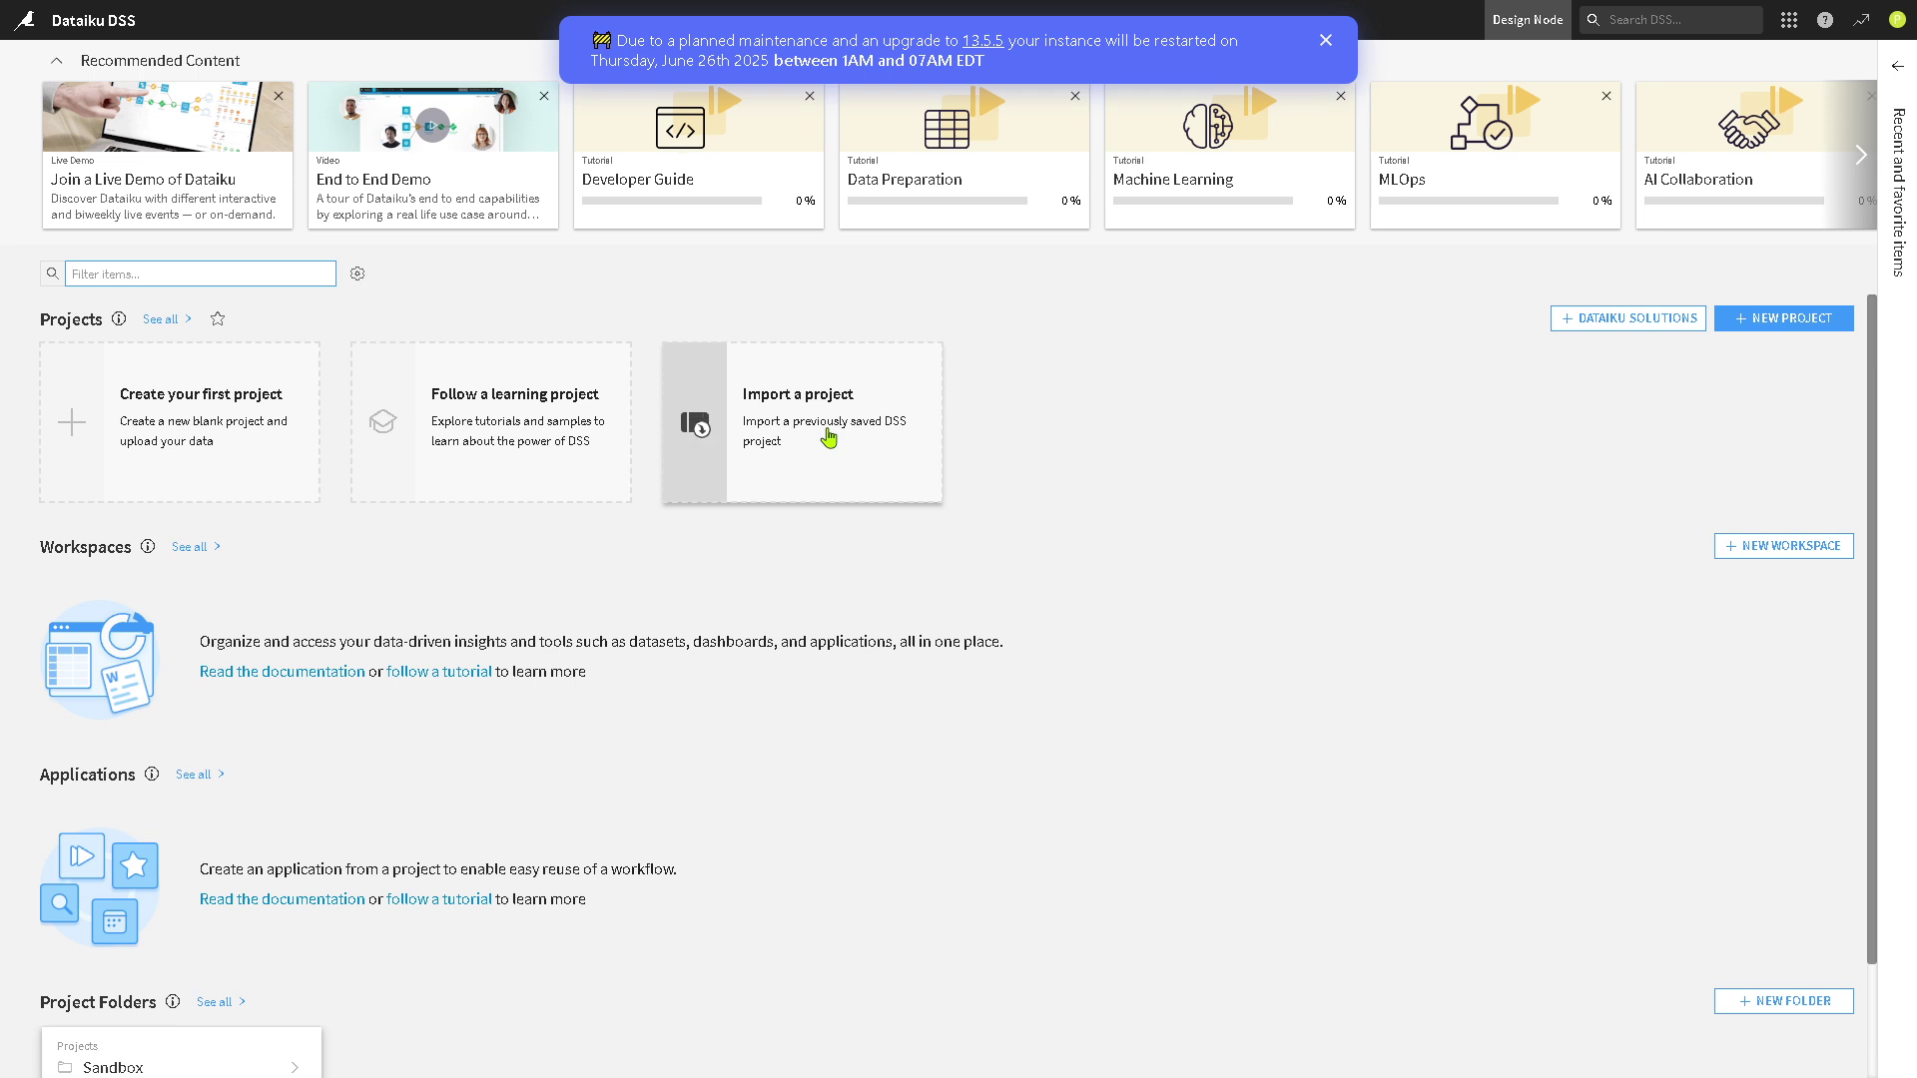
# Step: Start a blank project and name it 'how to use dataiku'
pyautogui.click(176, 437)
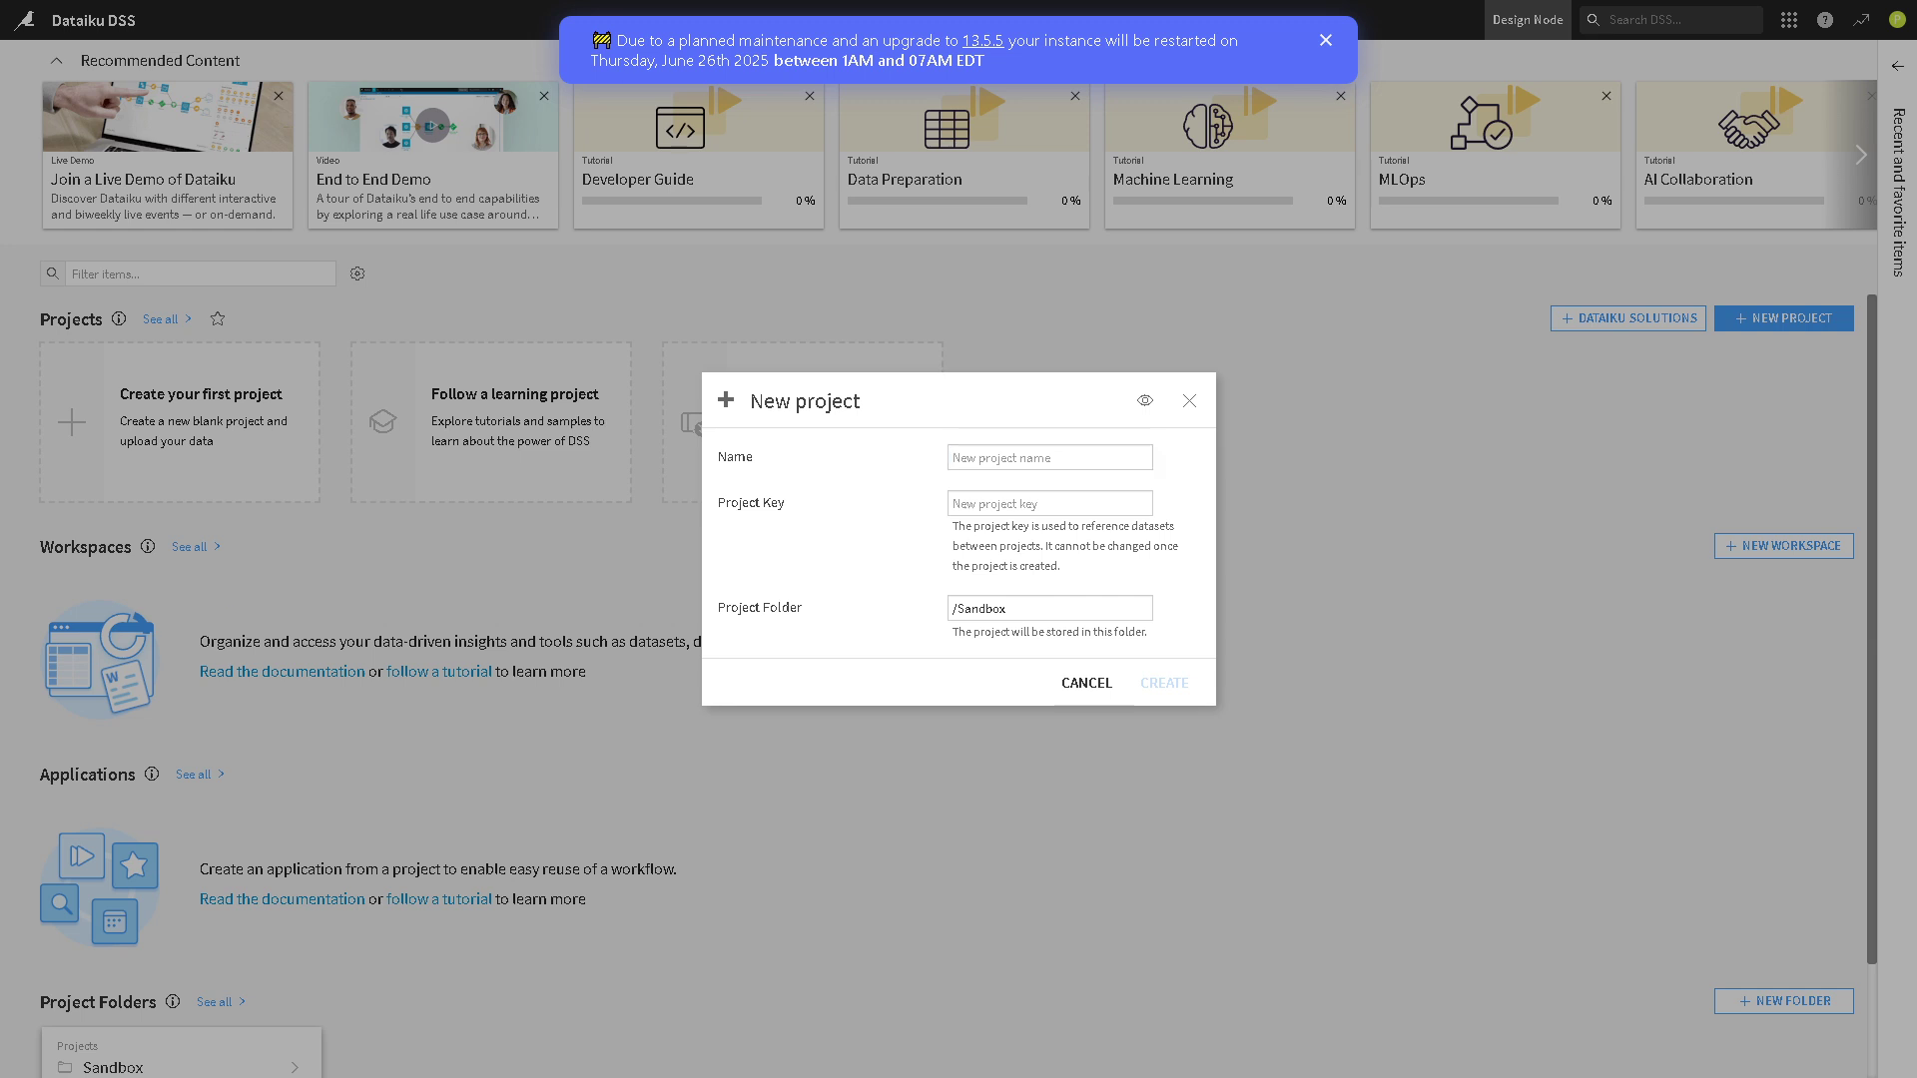
pyautogui.click(1017, 461)
pyautogui.write('how to use dataiku')
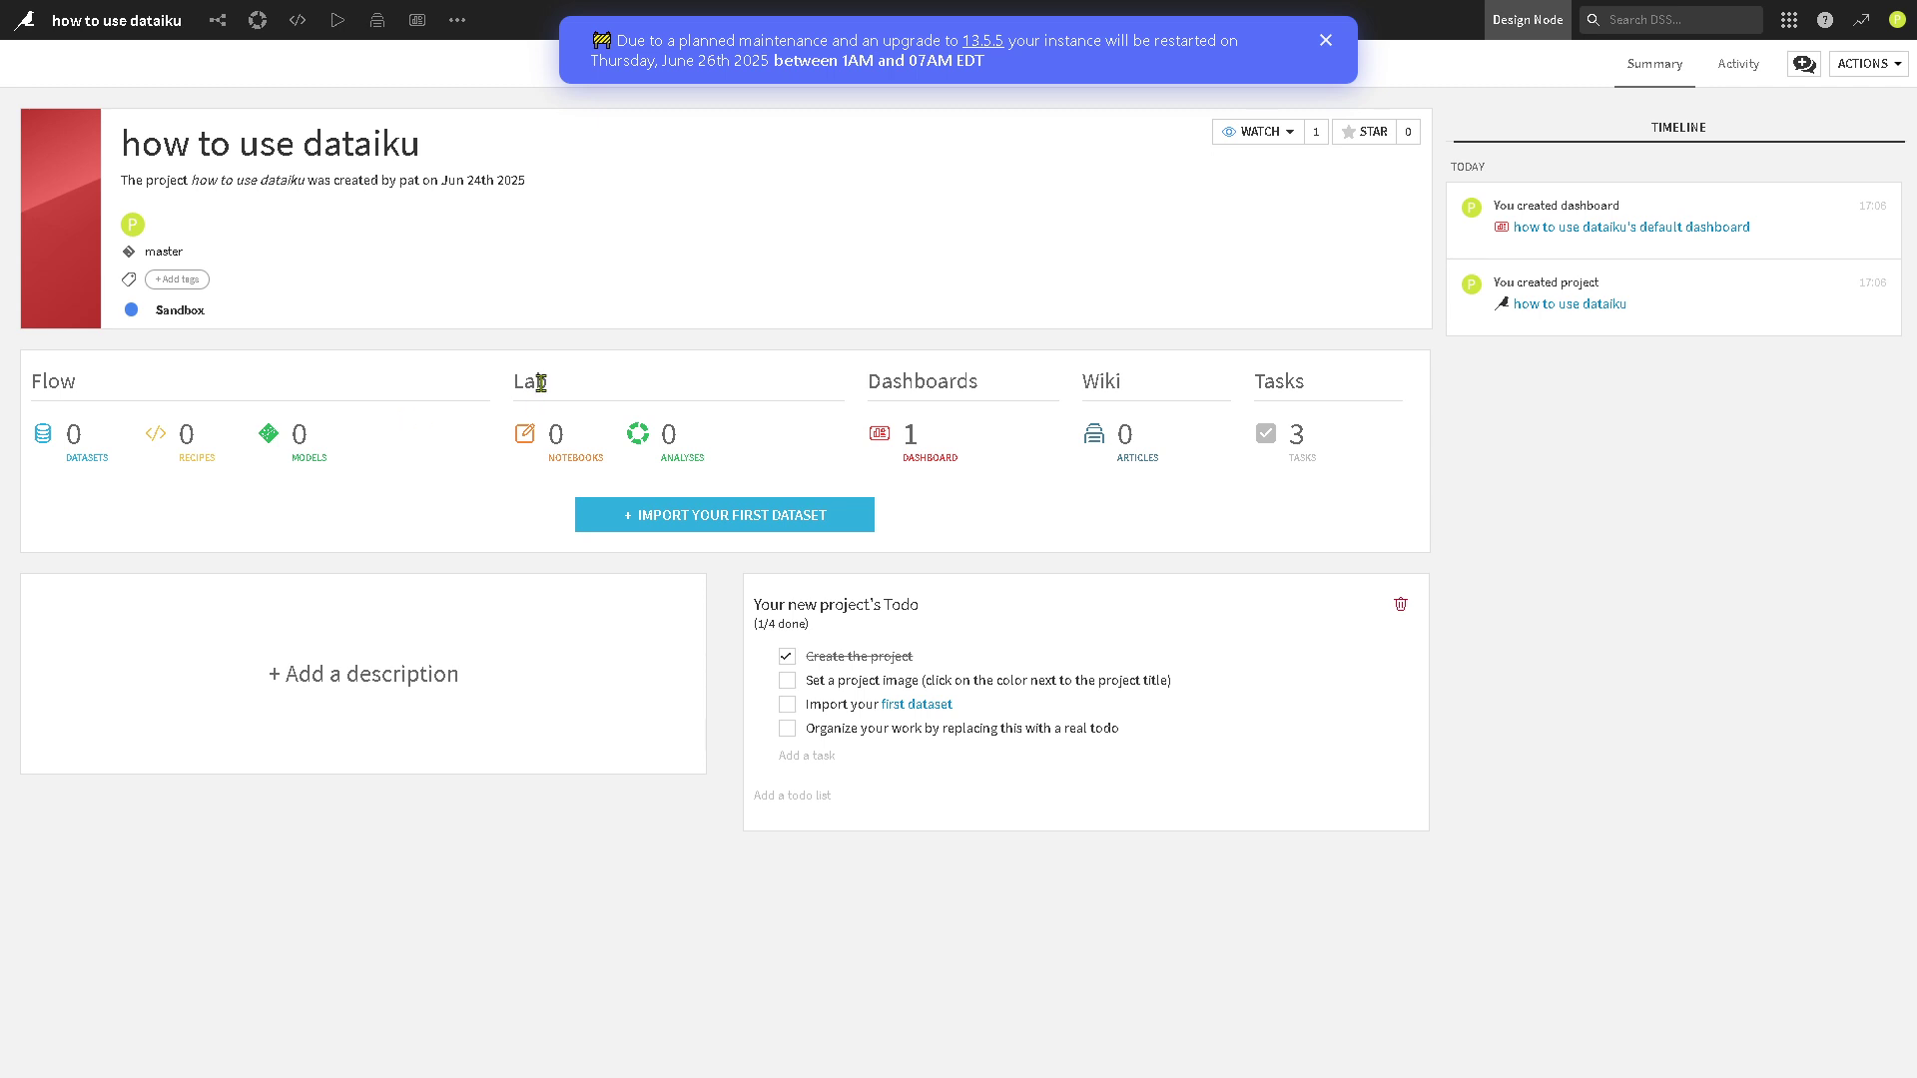
# Step: Check the dataset import options, then go back to the project home and its Dashboards list
pyautogui.click(782, 531)
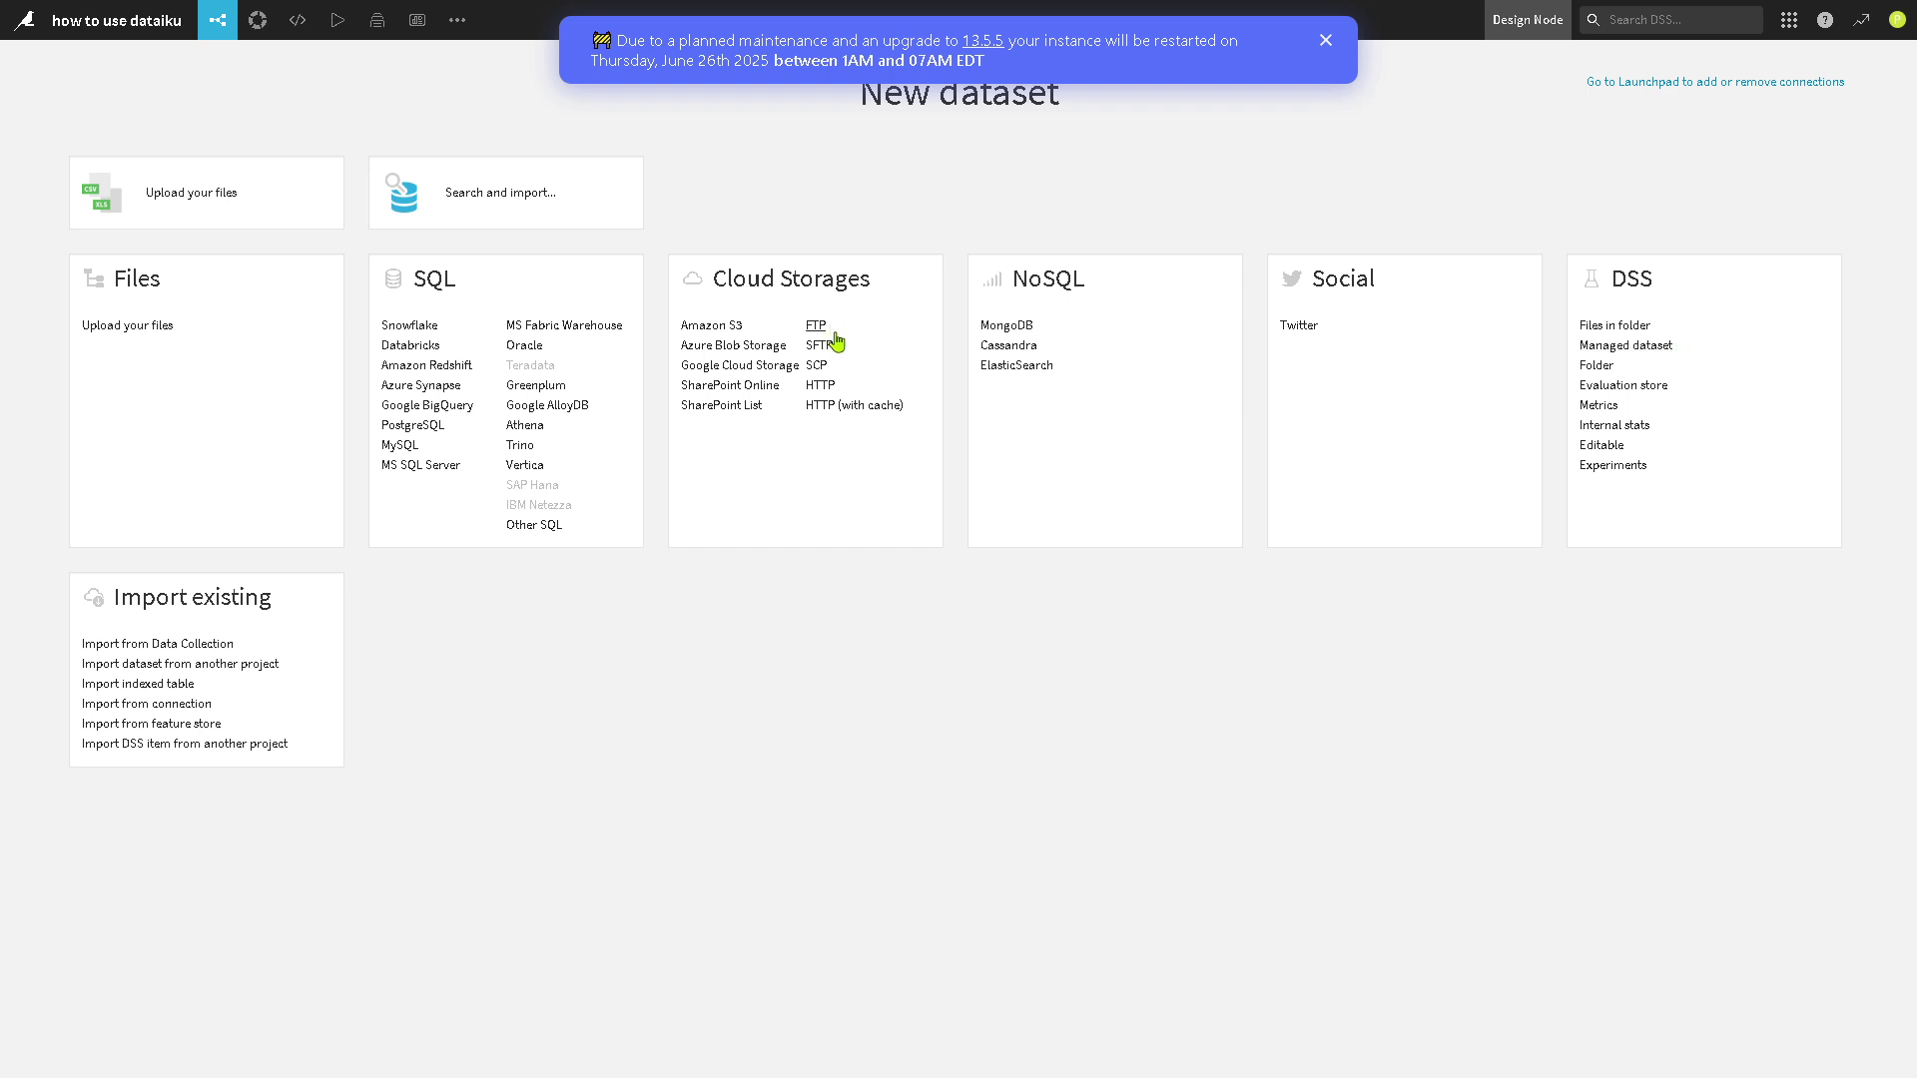
pyautogui.moveTo(1334, 55); pyautogui.dragTo(415, 52)
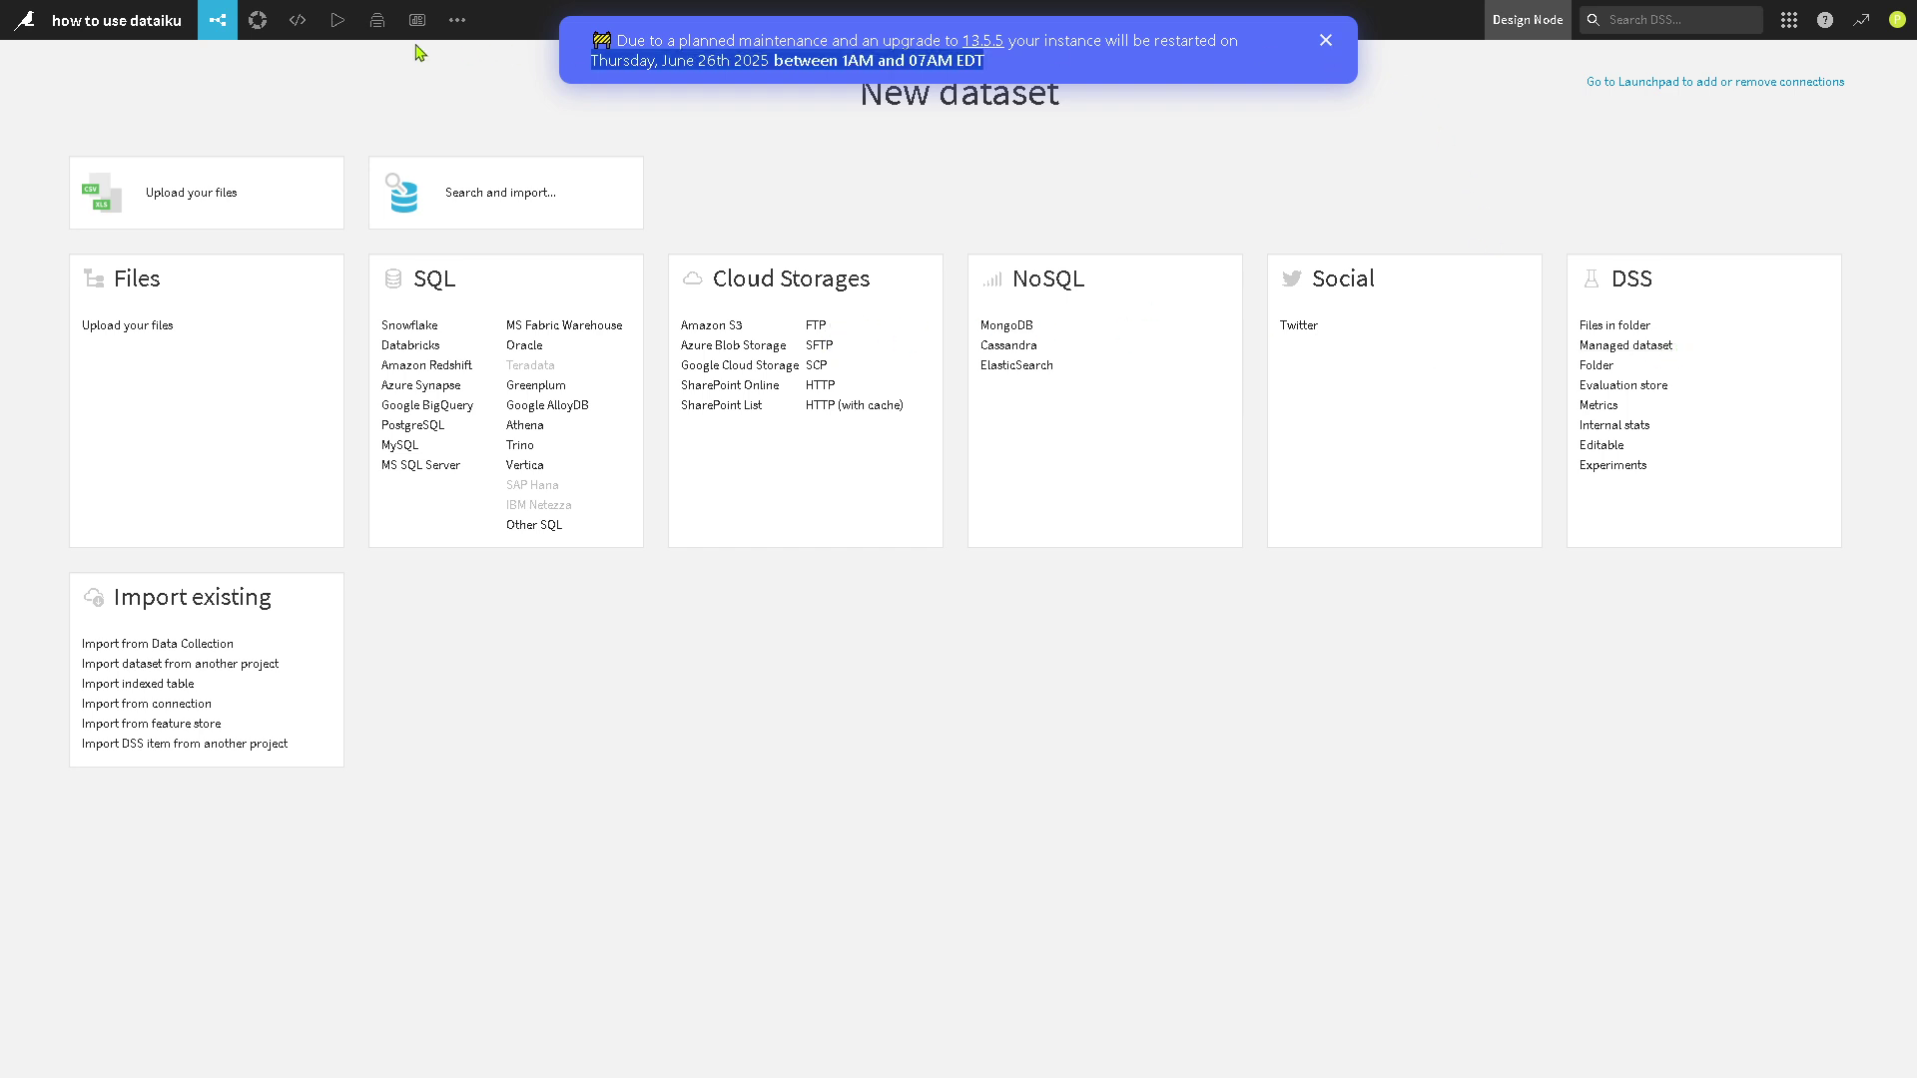
pyautogui.click(128, 21)
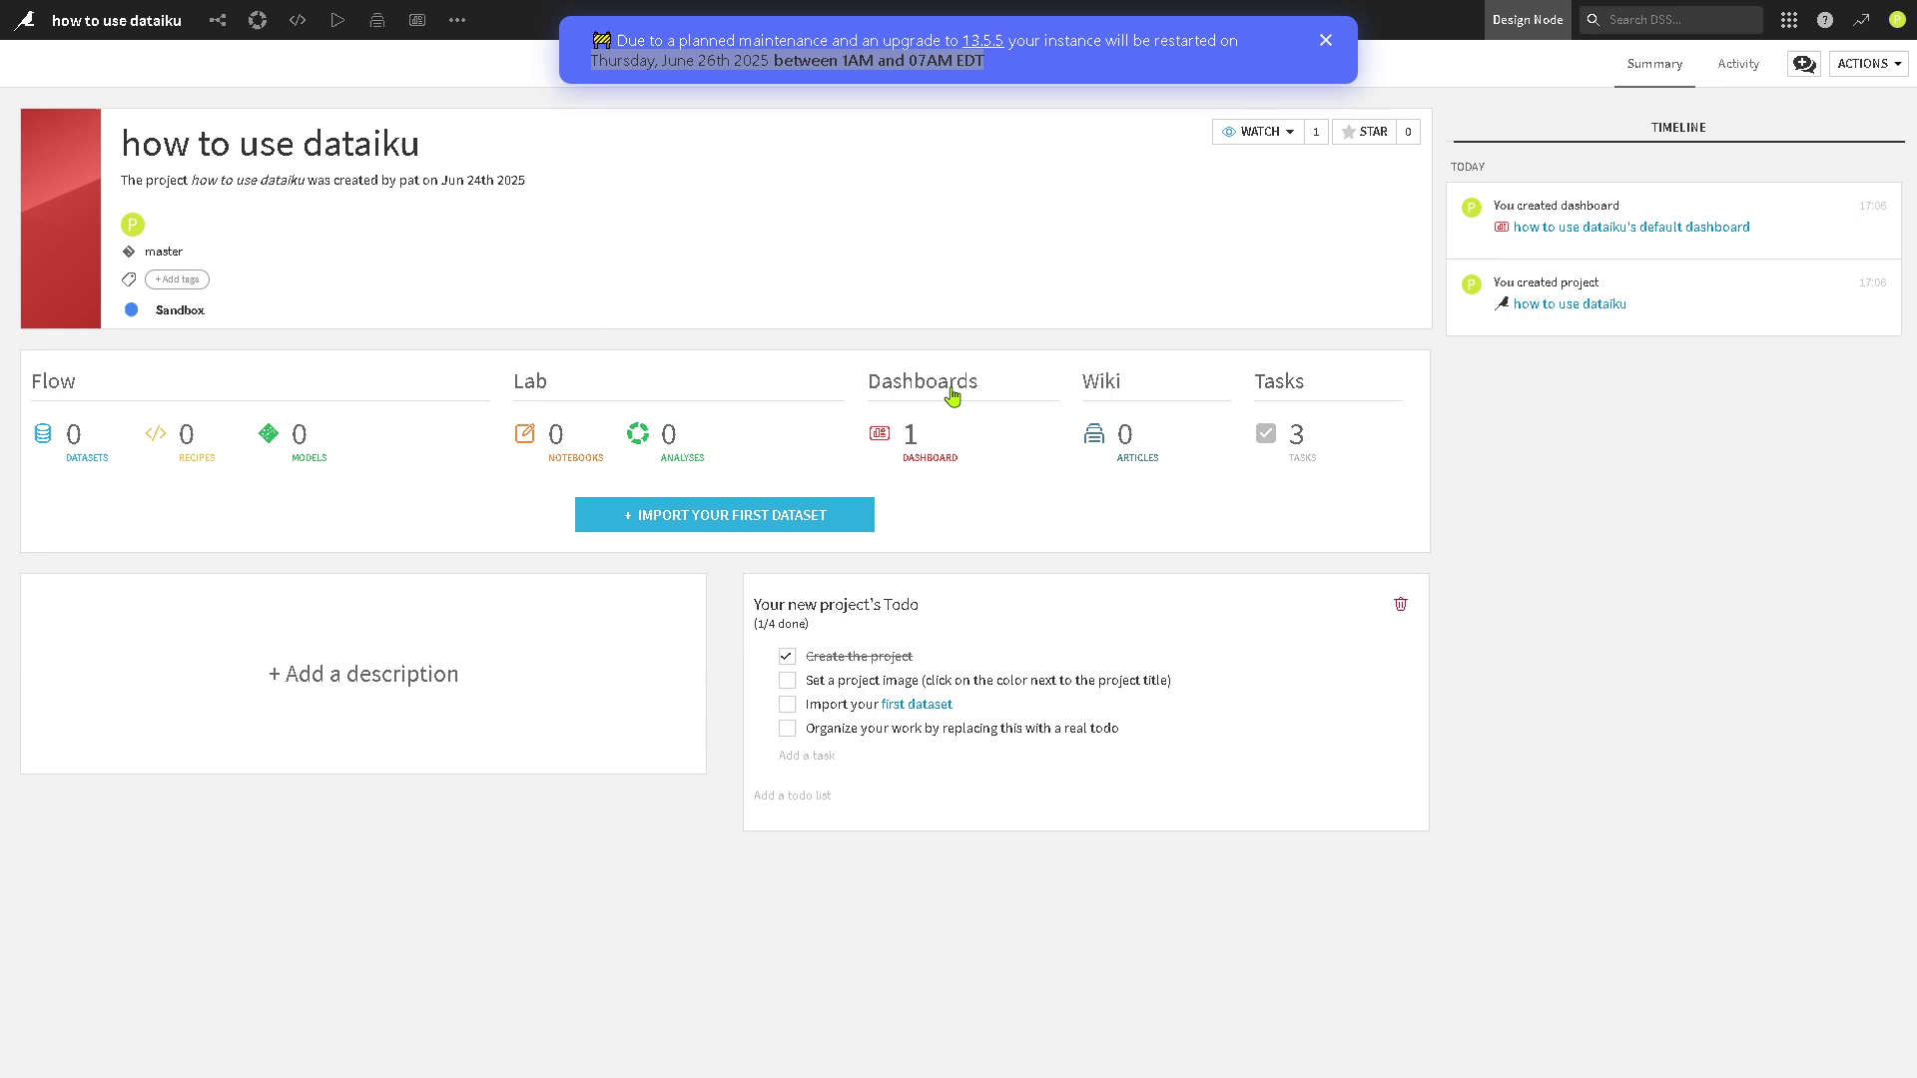
pyautogui.click(939, 463)
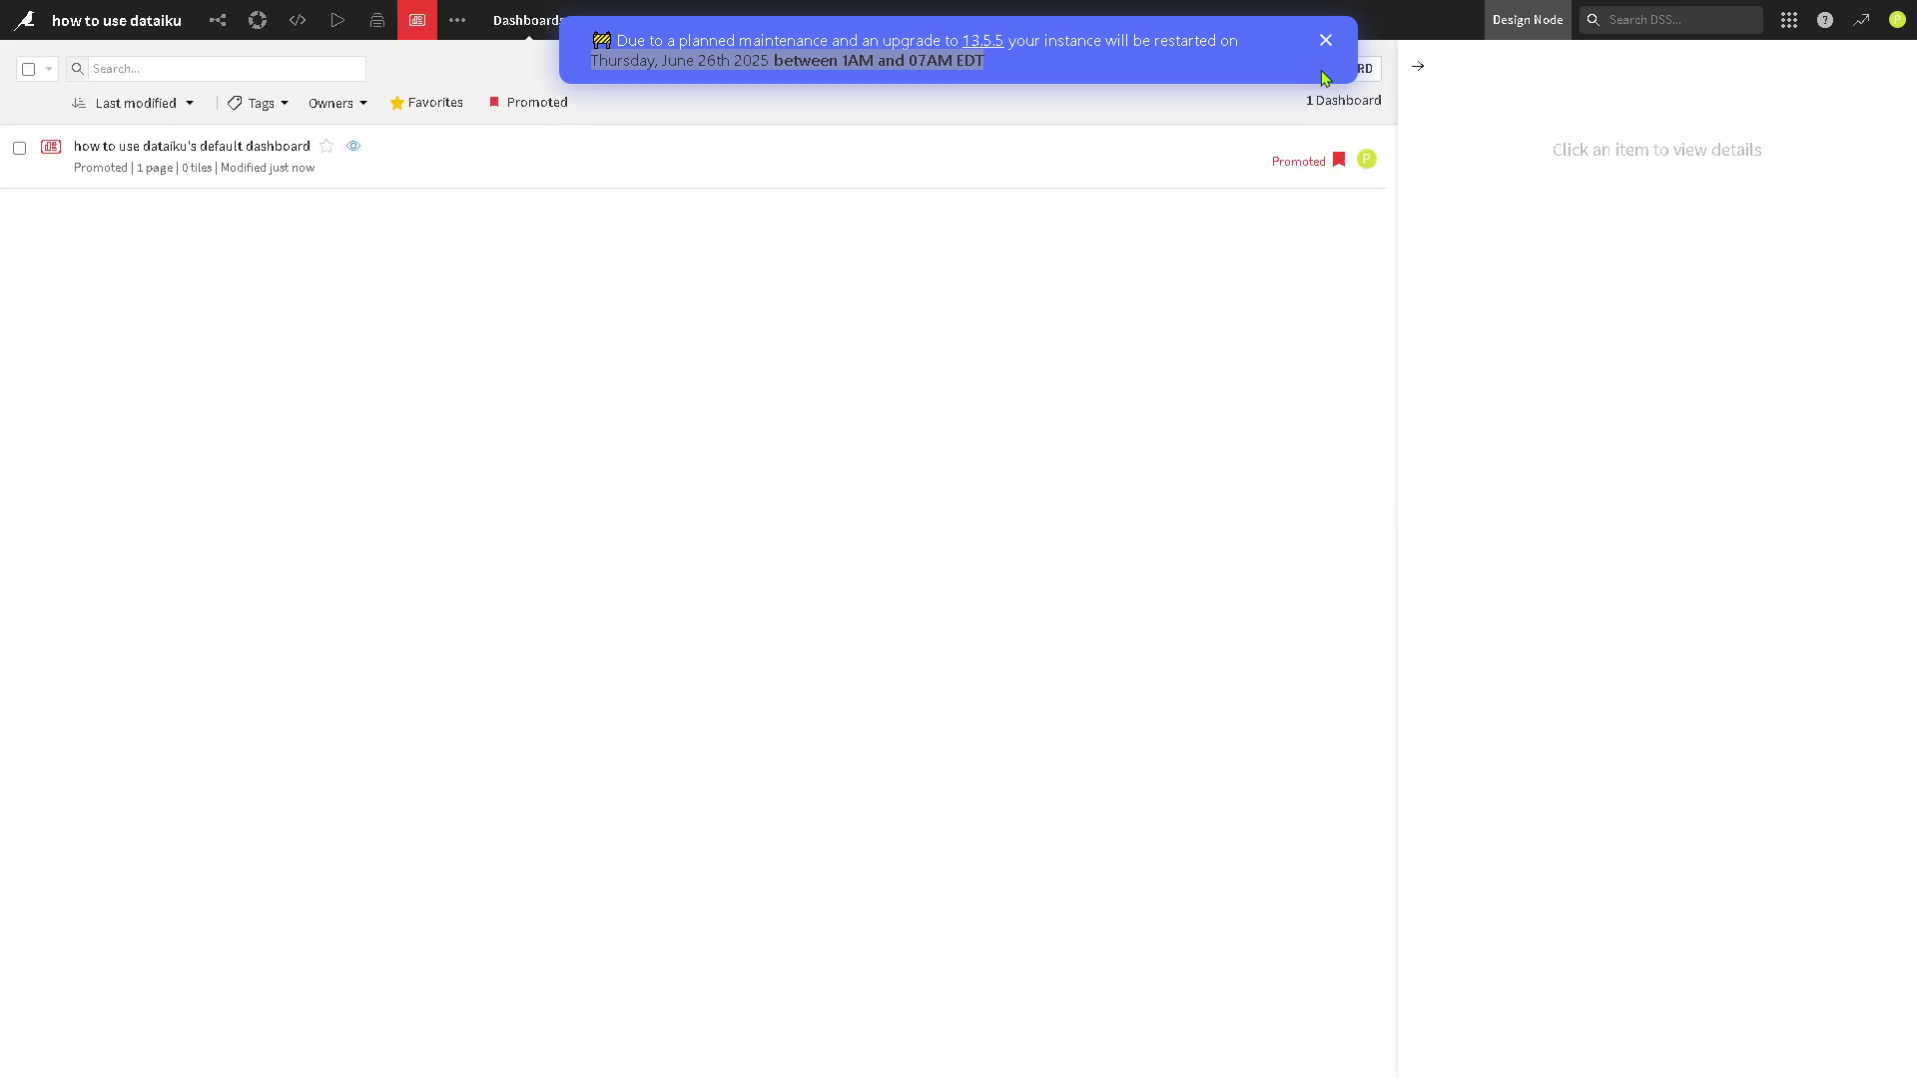
# Step: Dismiss the maintenance notice and create a dashboard named 'how to use dataiku'
pyautogui.click(1325, 41)
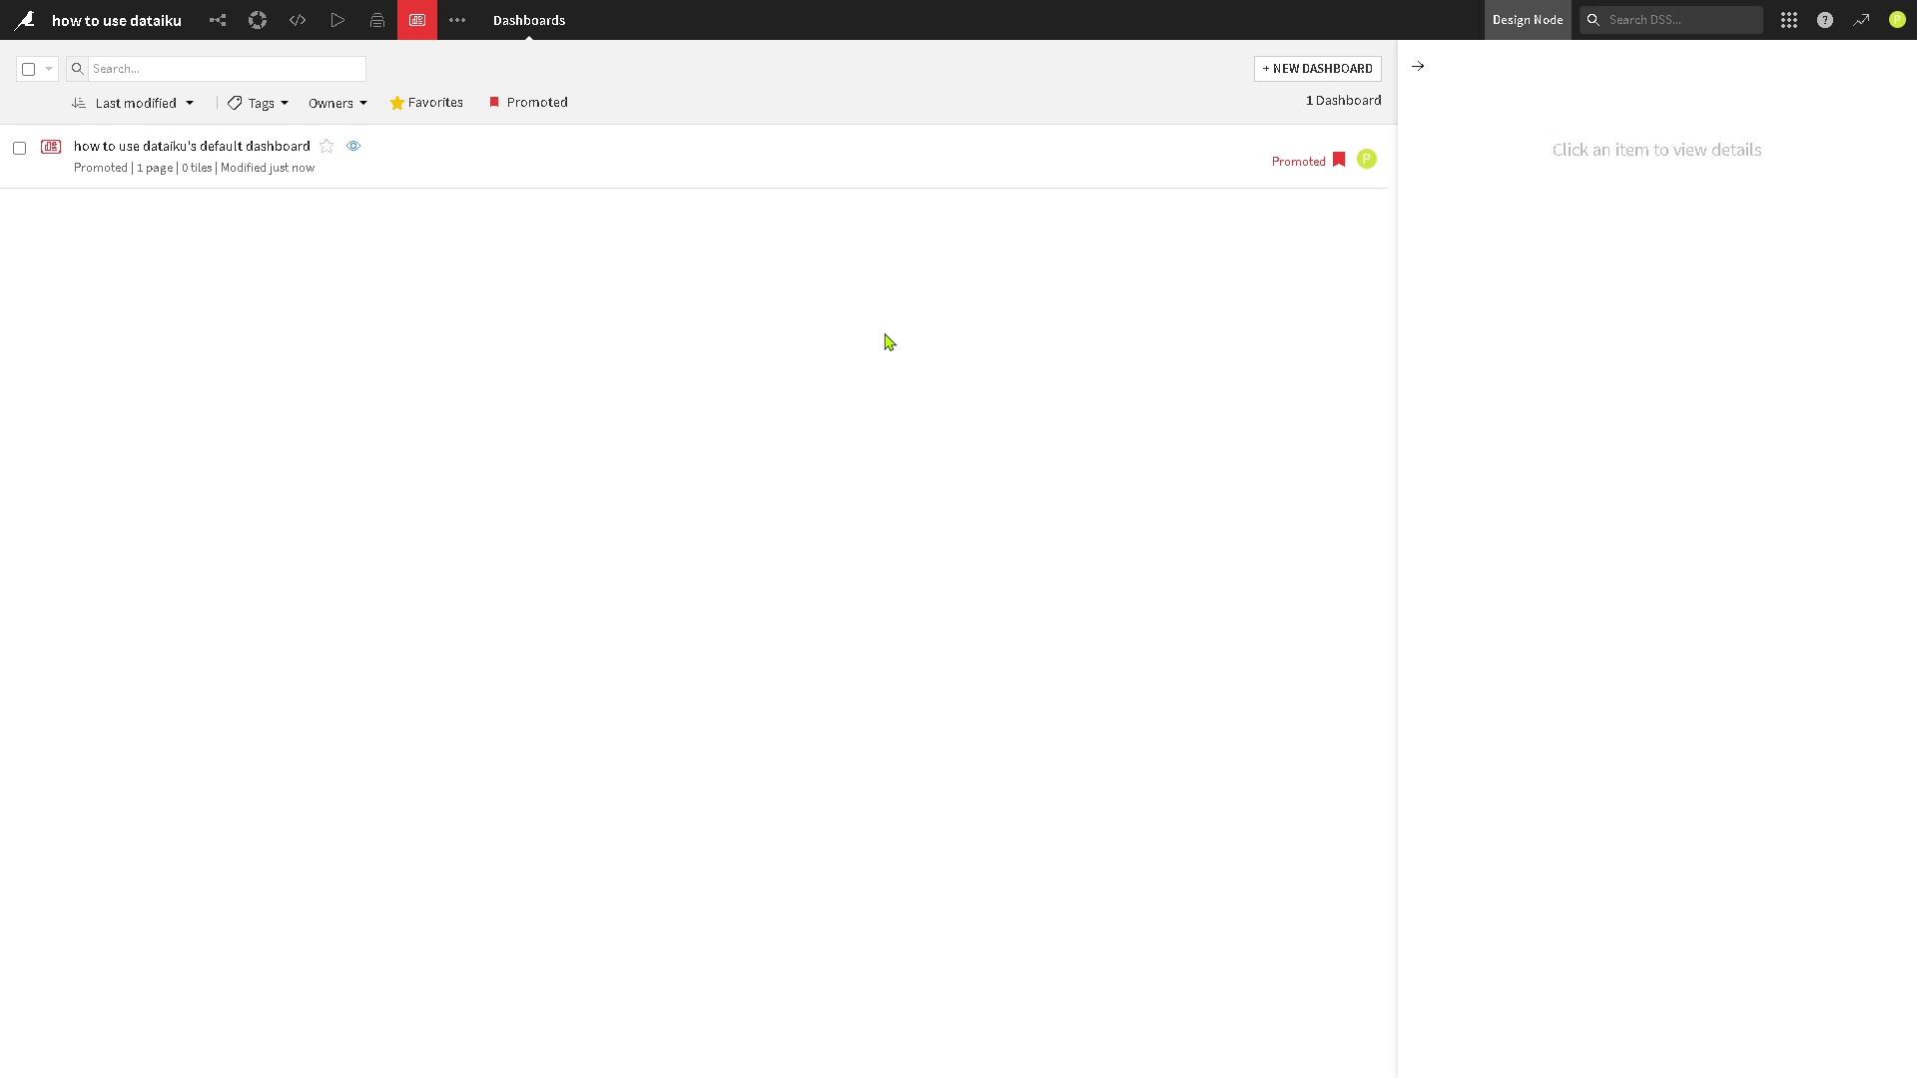
pyautogui.click(1360, 70)
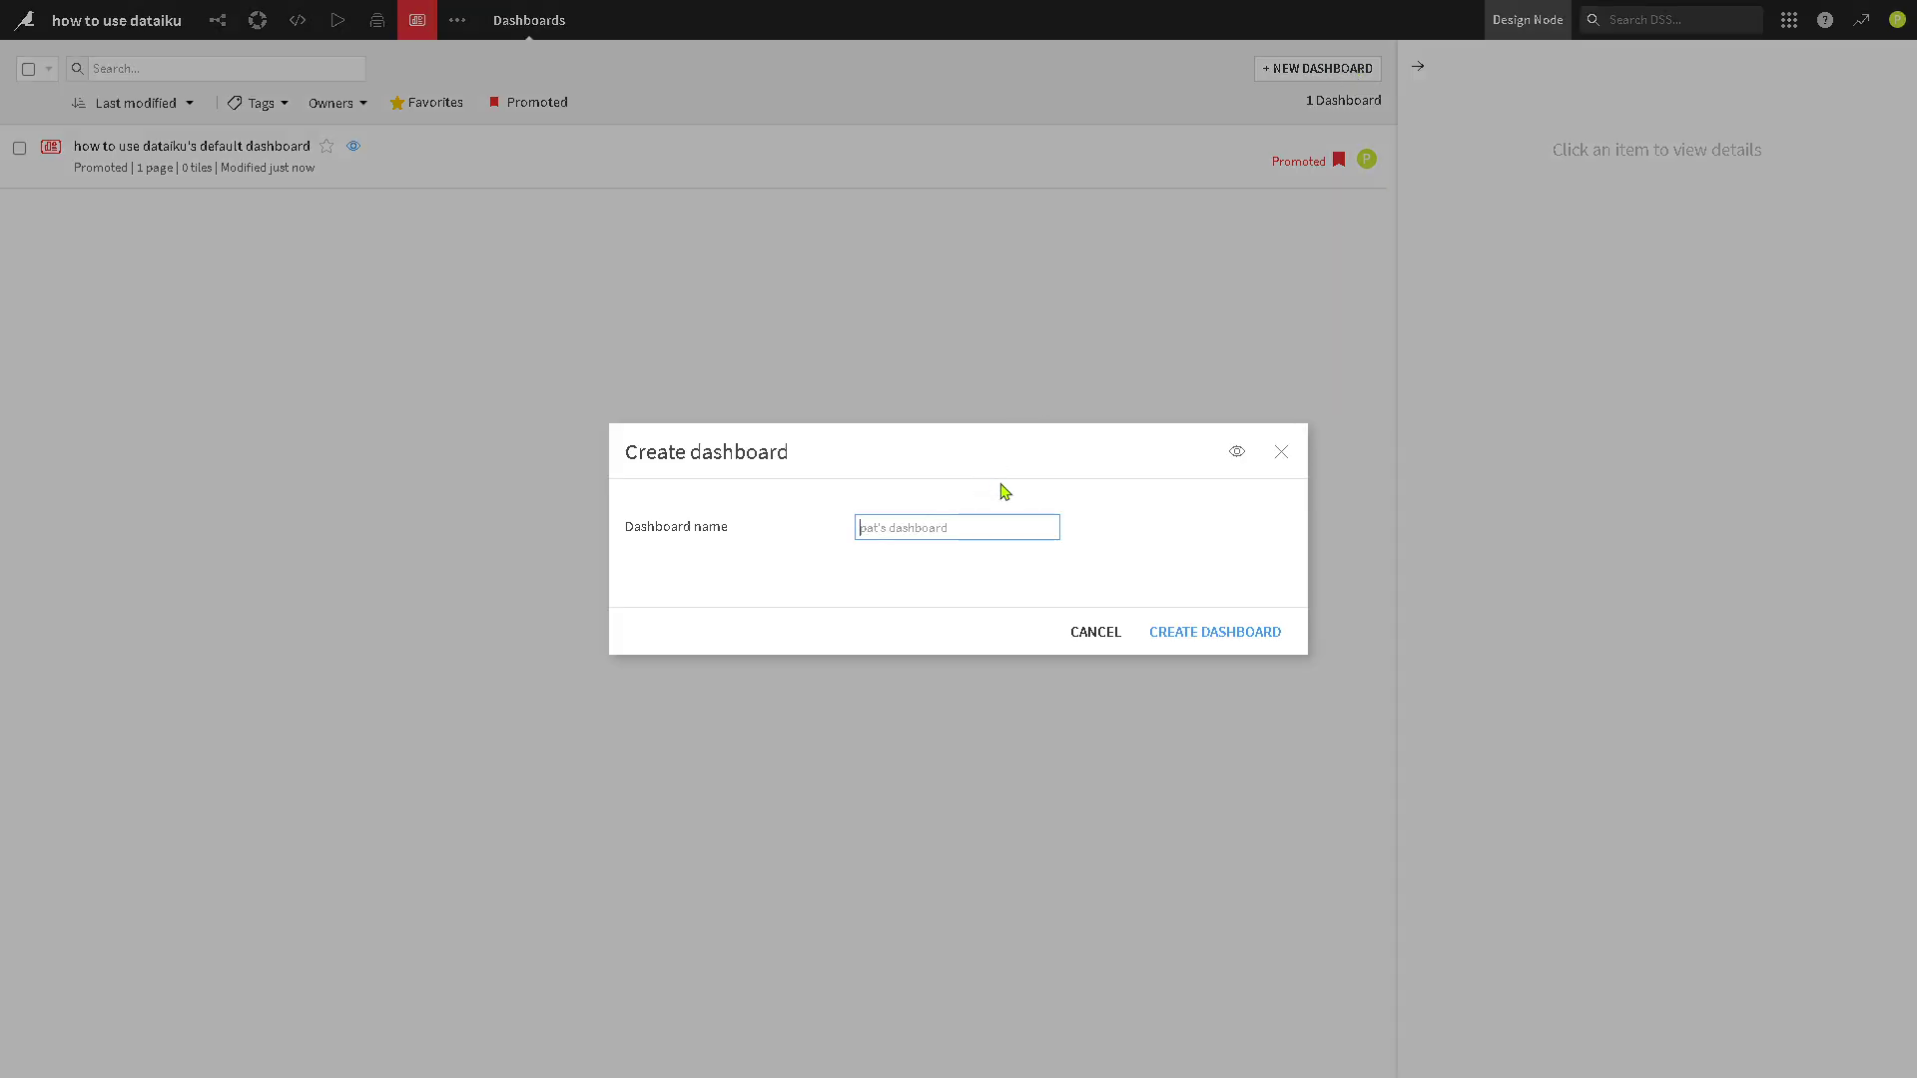
pyautogui.write('how to use dataiku')
pyautogui.click(1232, 642)
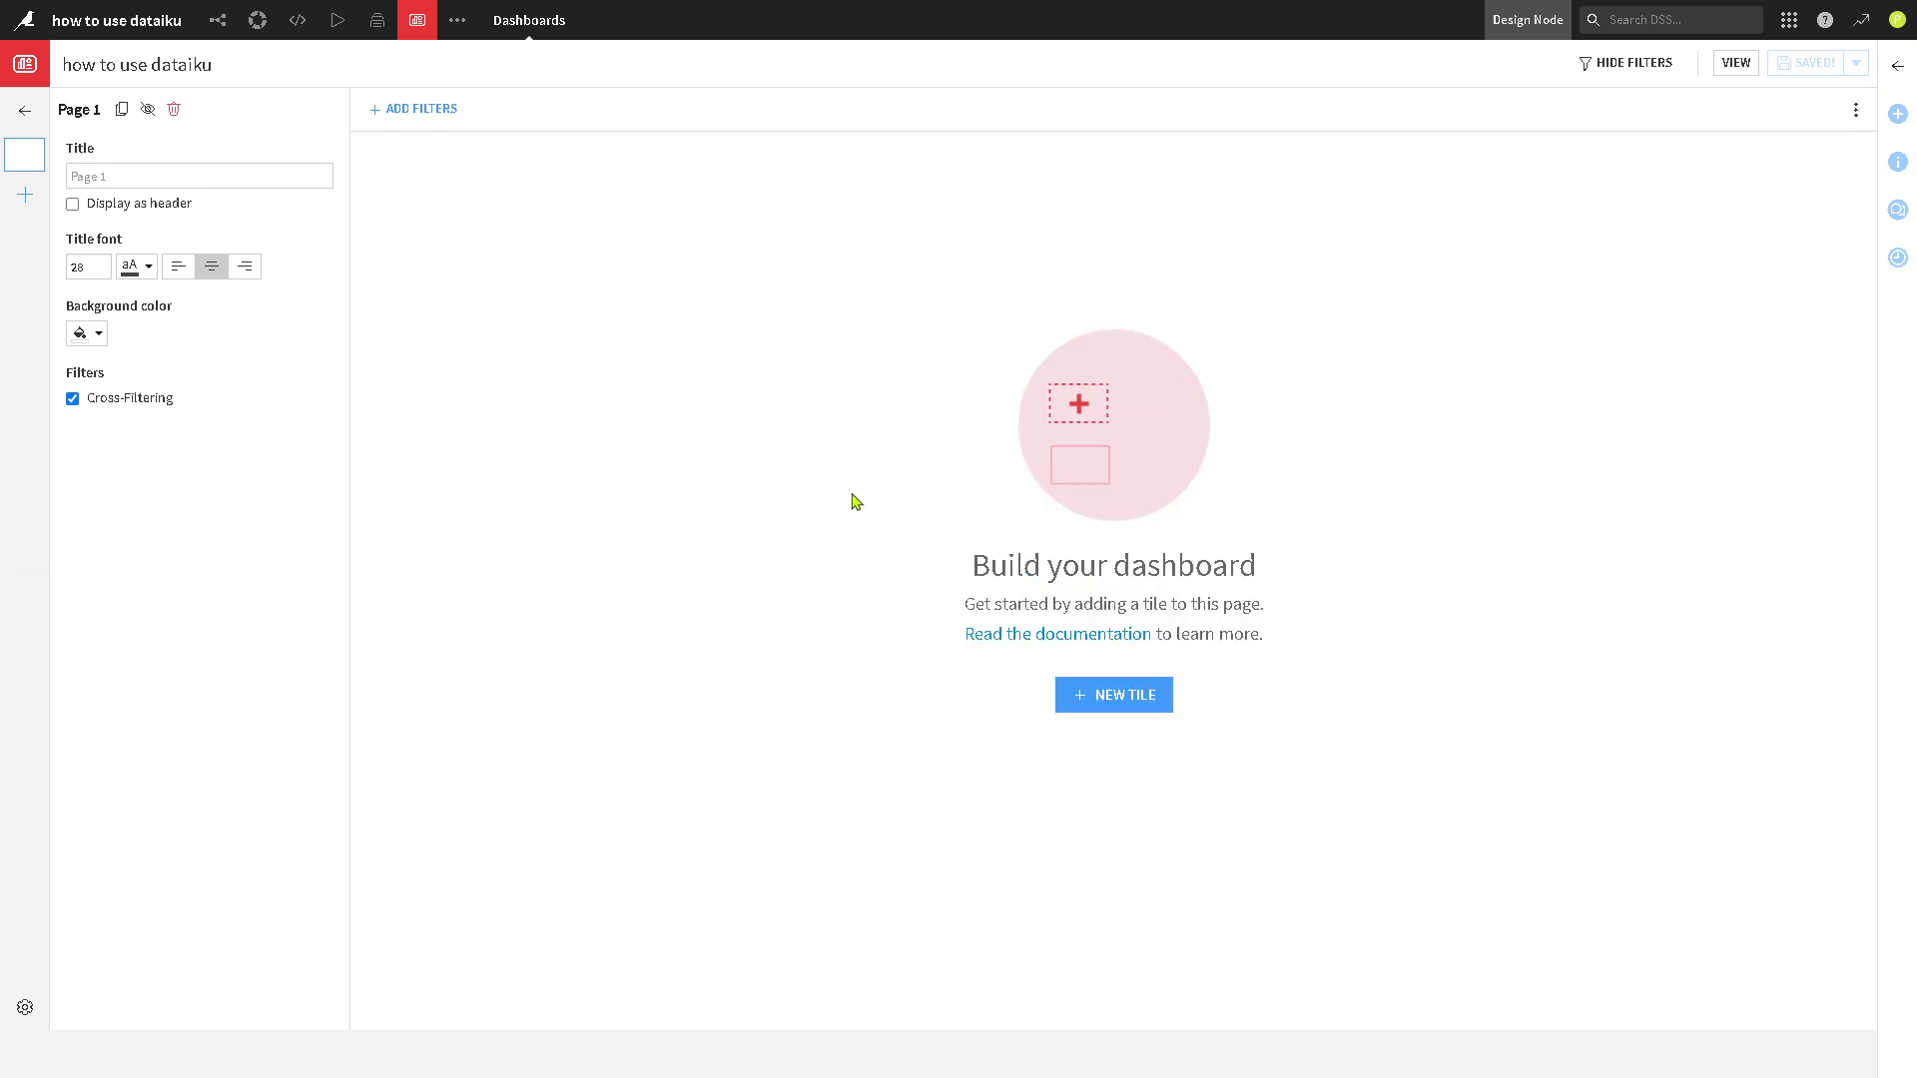
# Step: Add an Image tile showing the uploaded pink 'H to H' logo
pyautogui.click(1134, 705)
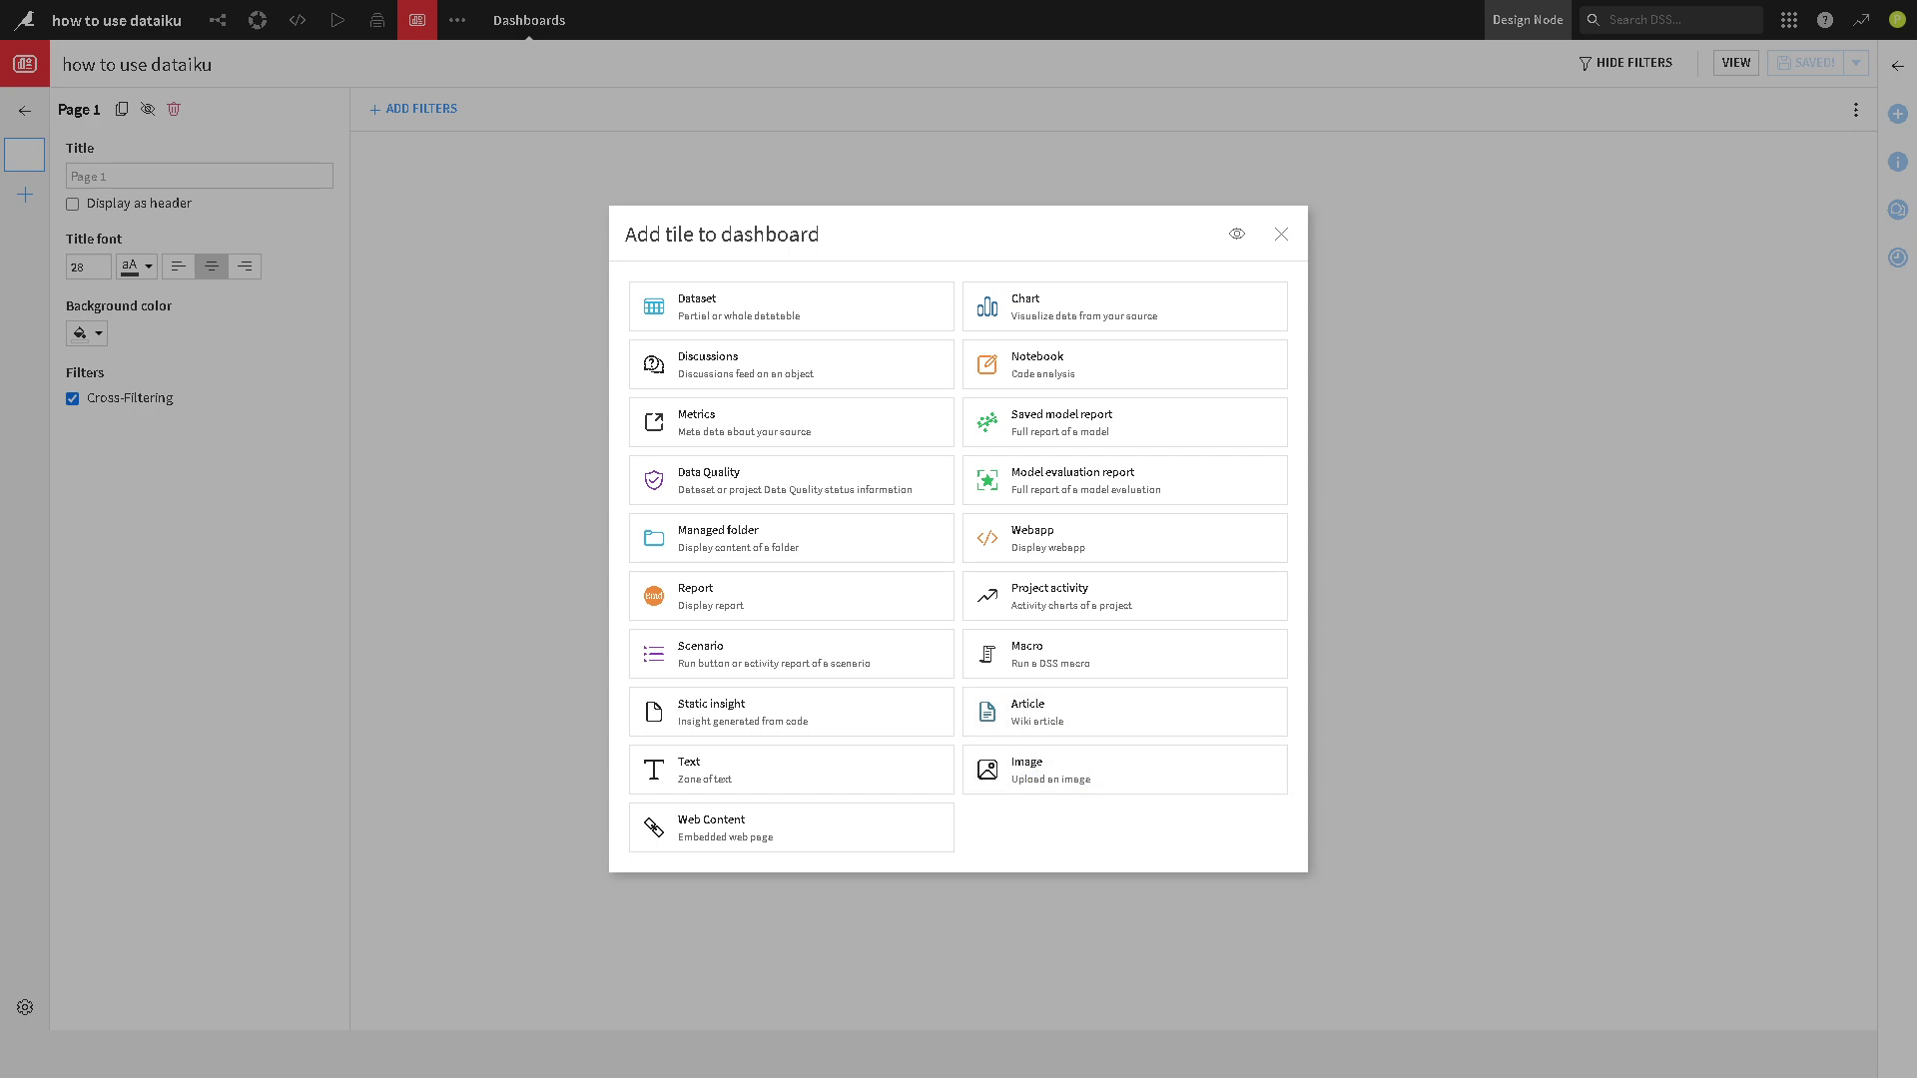
pyautogui.click(1098, 769)
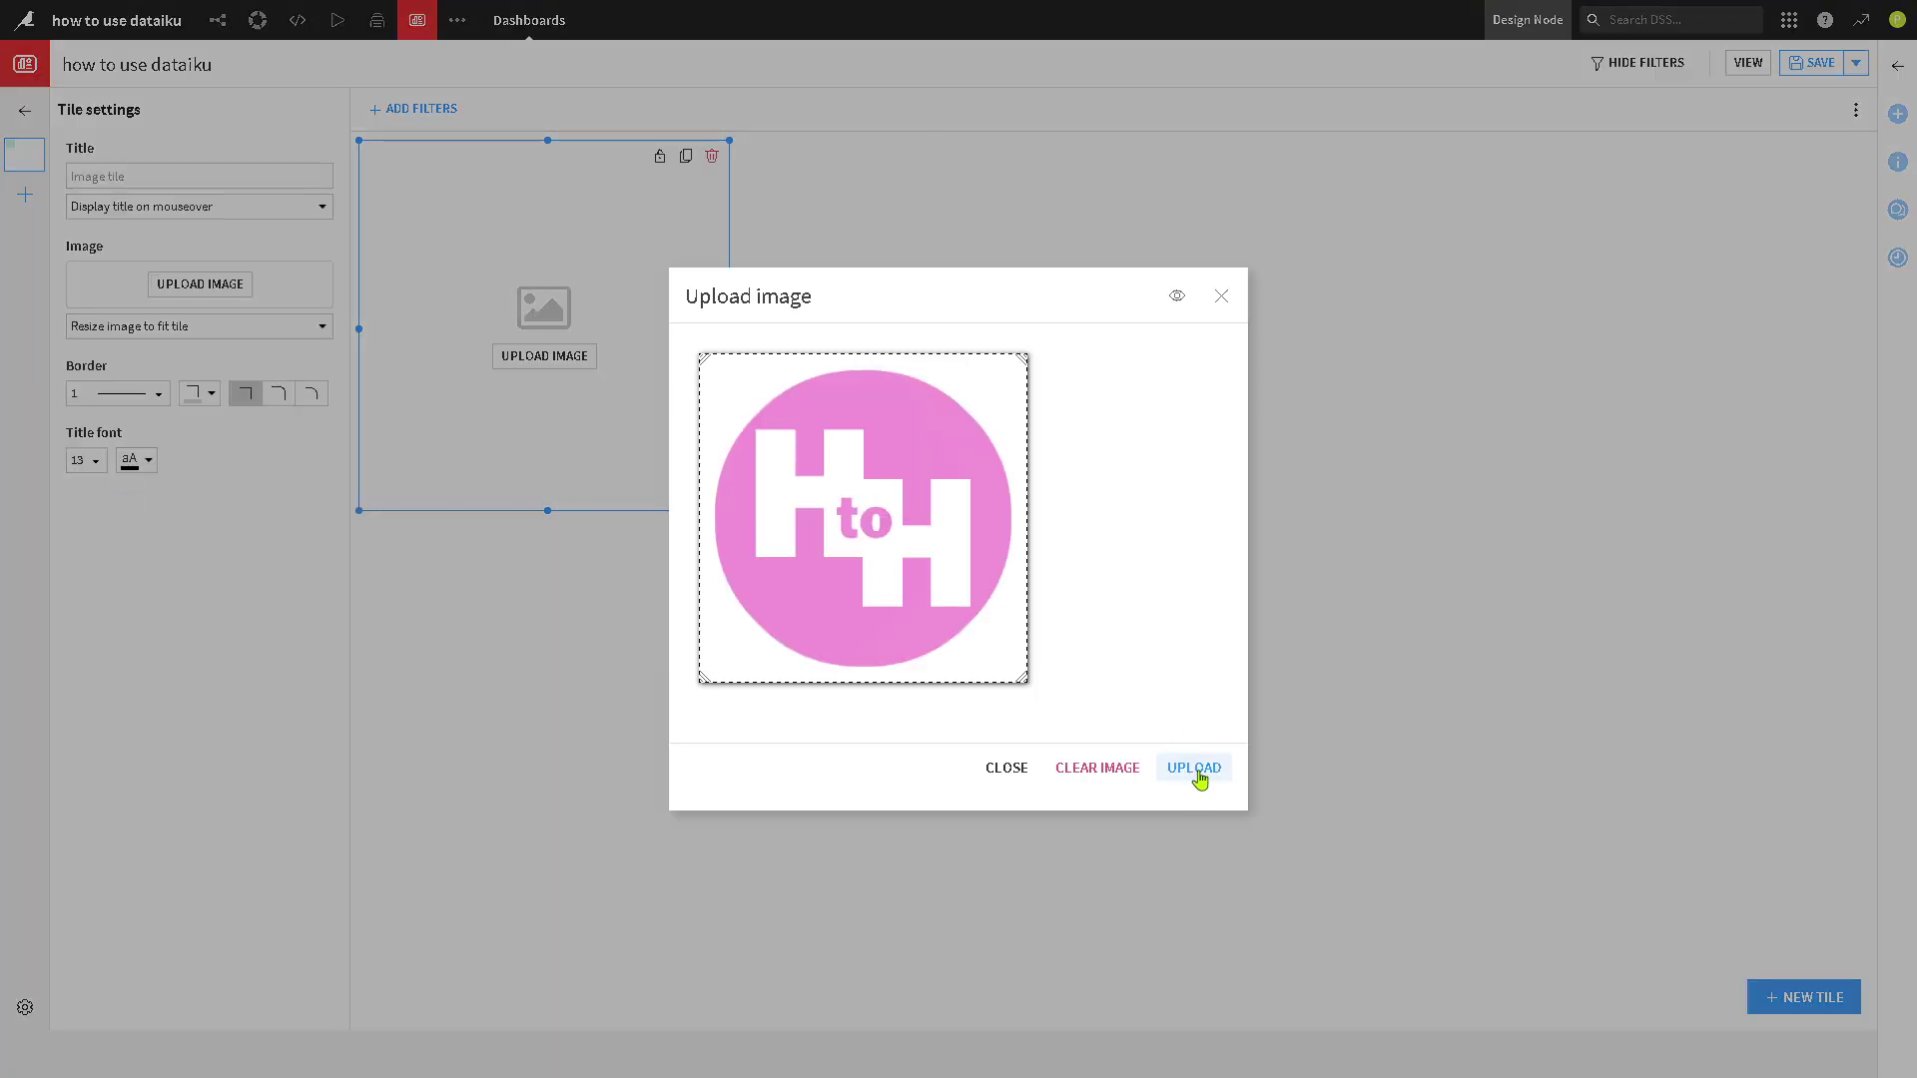
pyautogui.click(1198, 770)
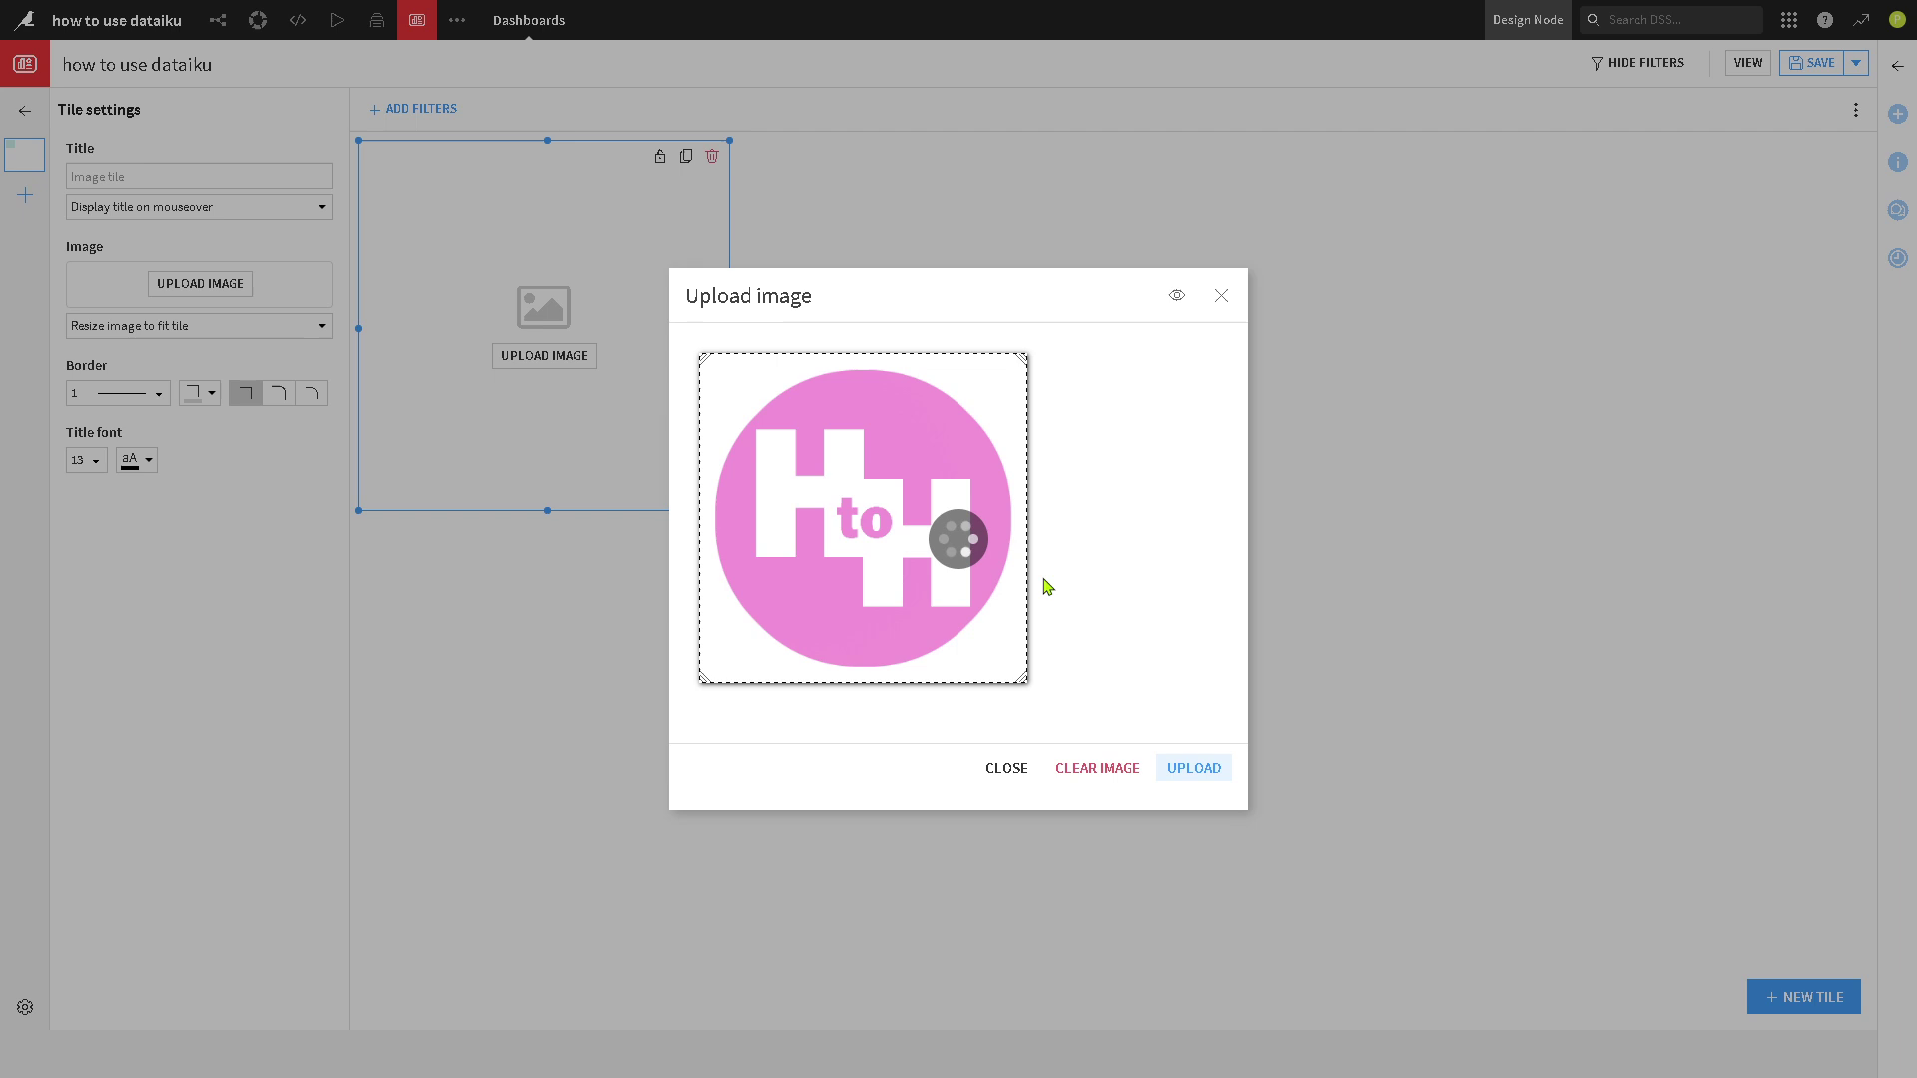
pyautogui.click(1123, 522)
# Step: Try adding a chart tile, cancel it, and leave the dashboard for the DSS home page
pyautogui.click(1763, 997)
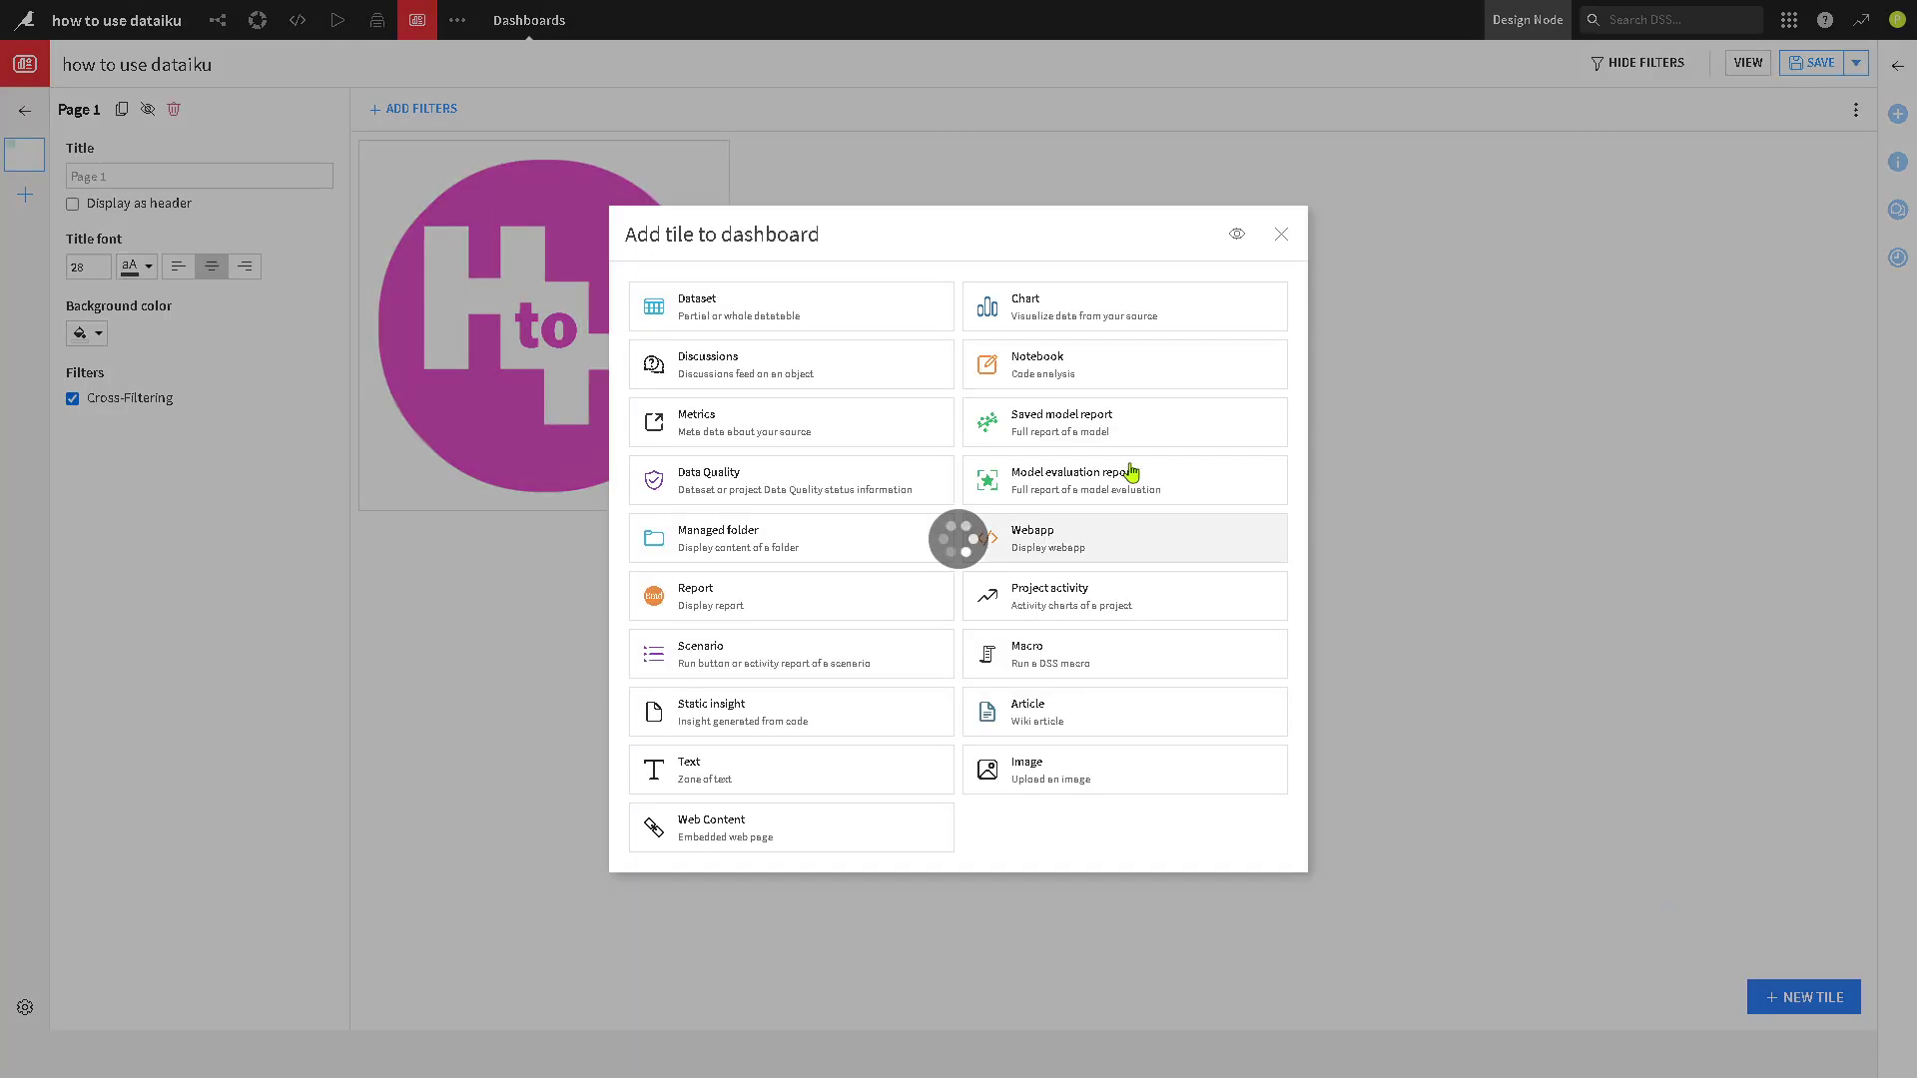
pyautogui.click(1077, 316)
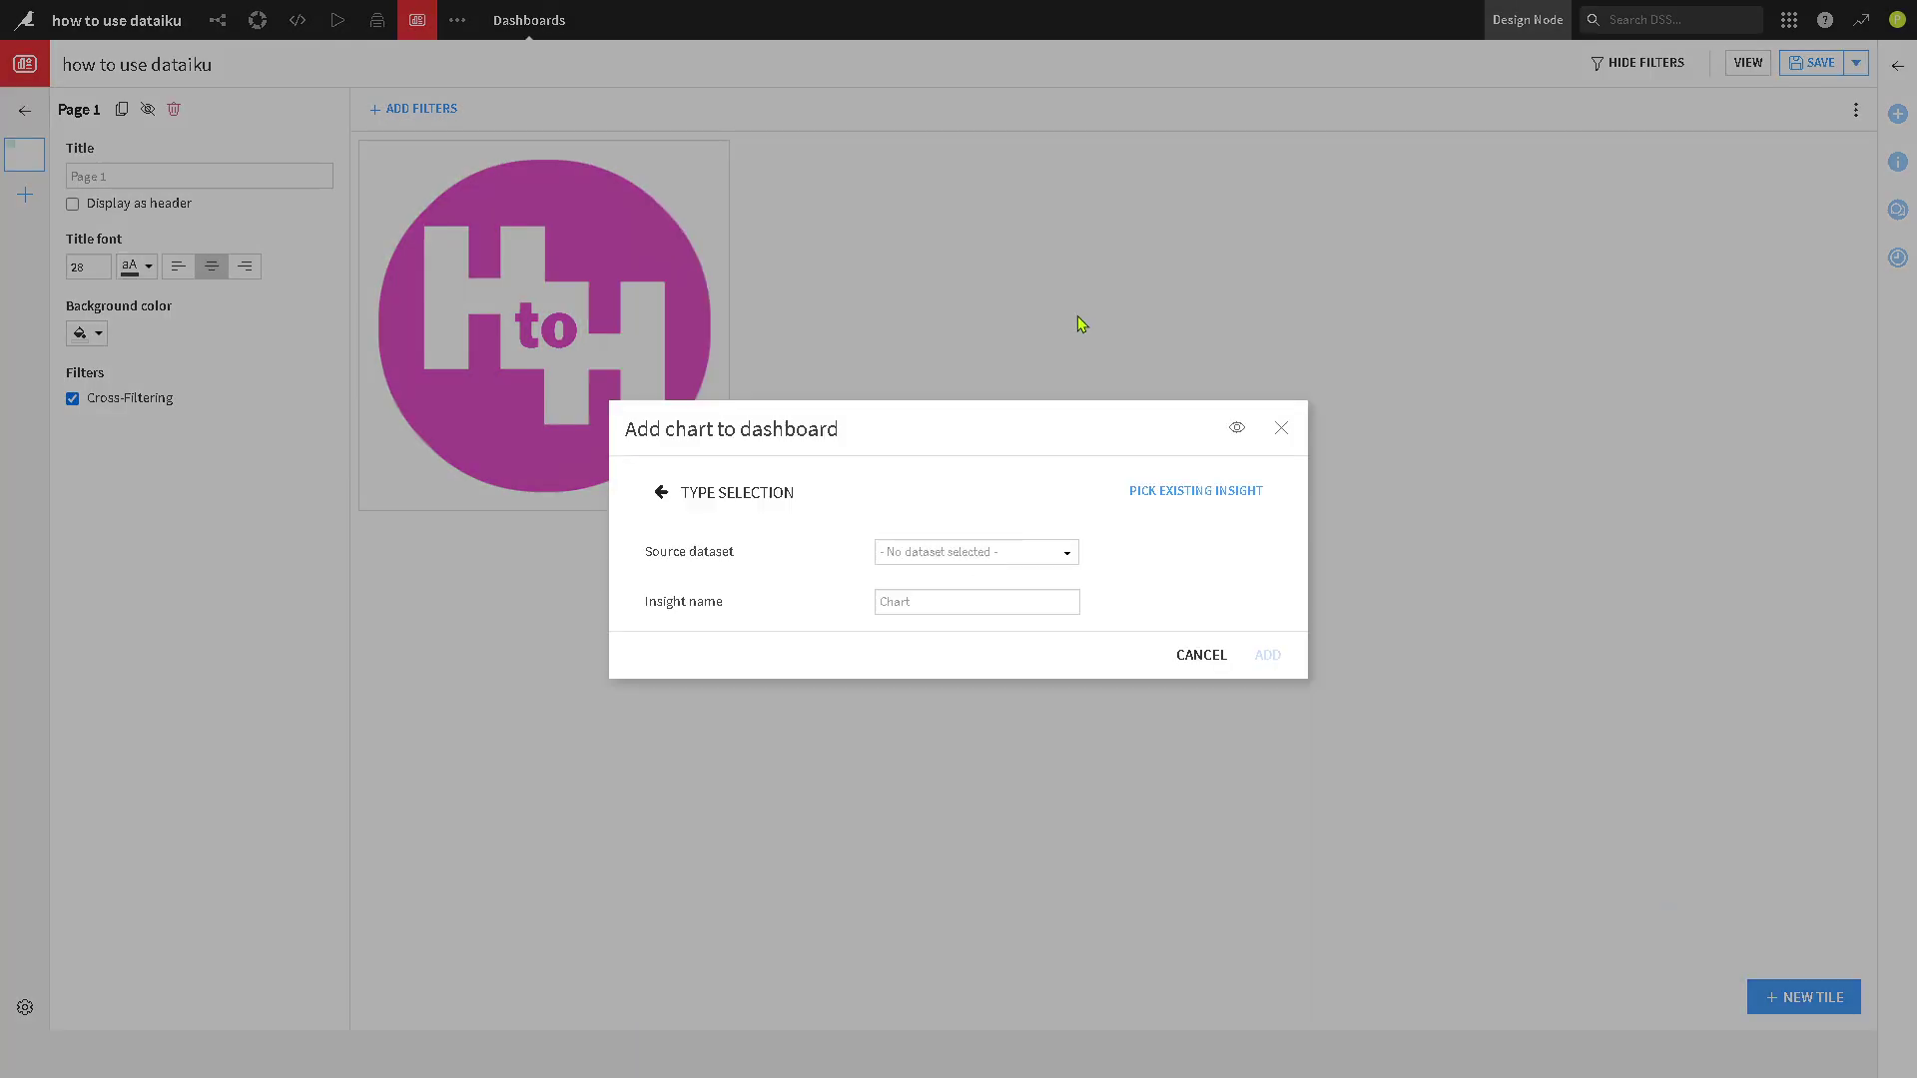
pyautogui.click(1009, 553)
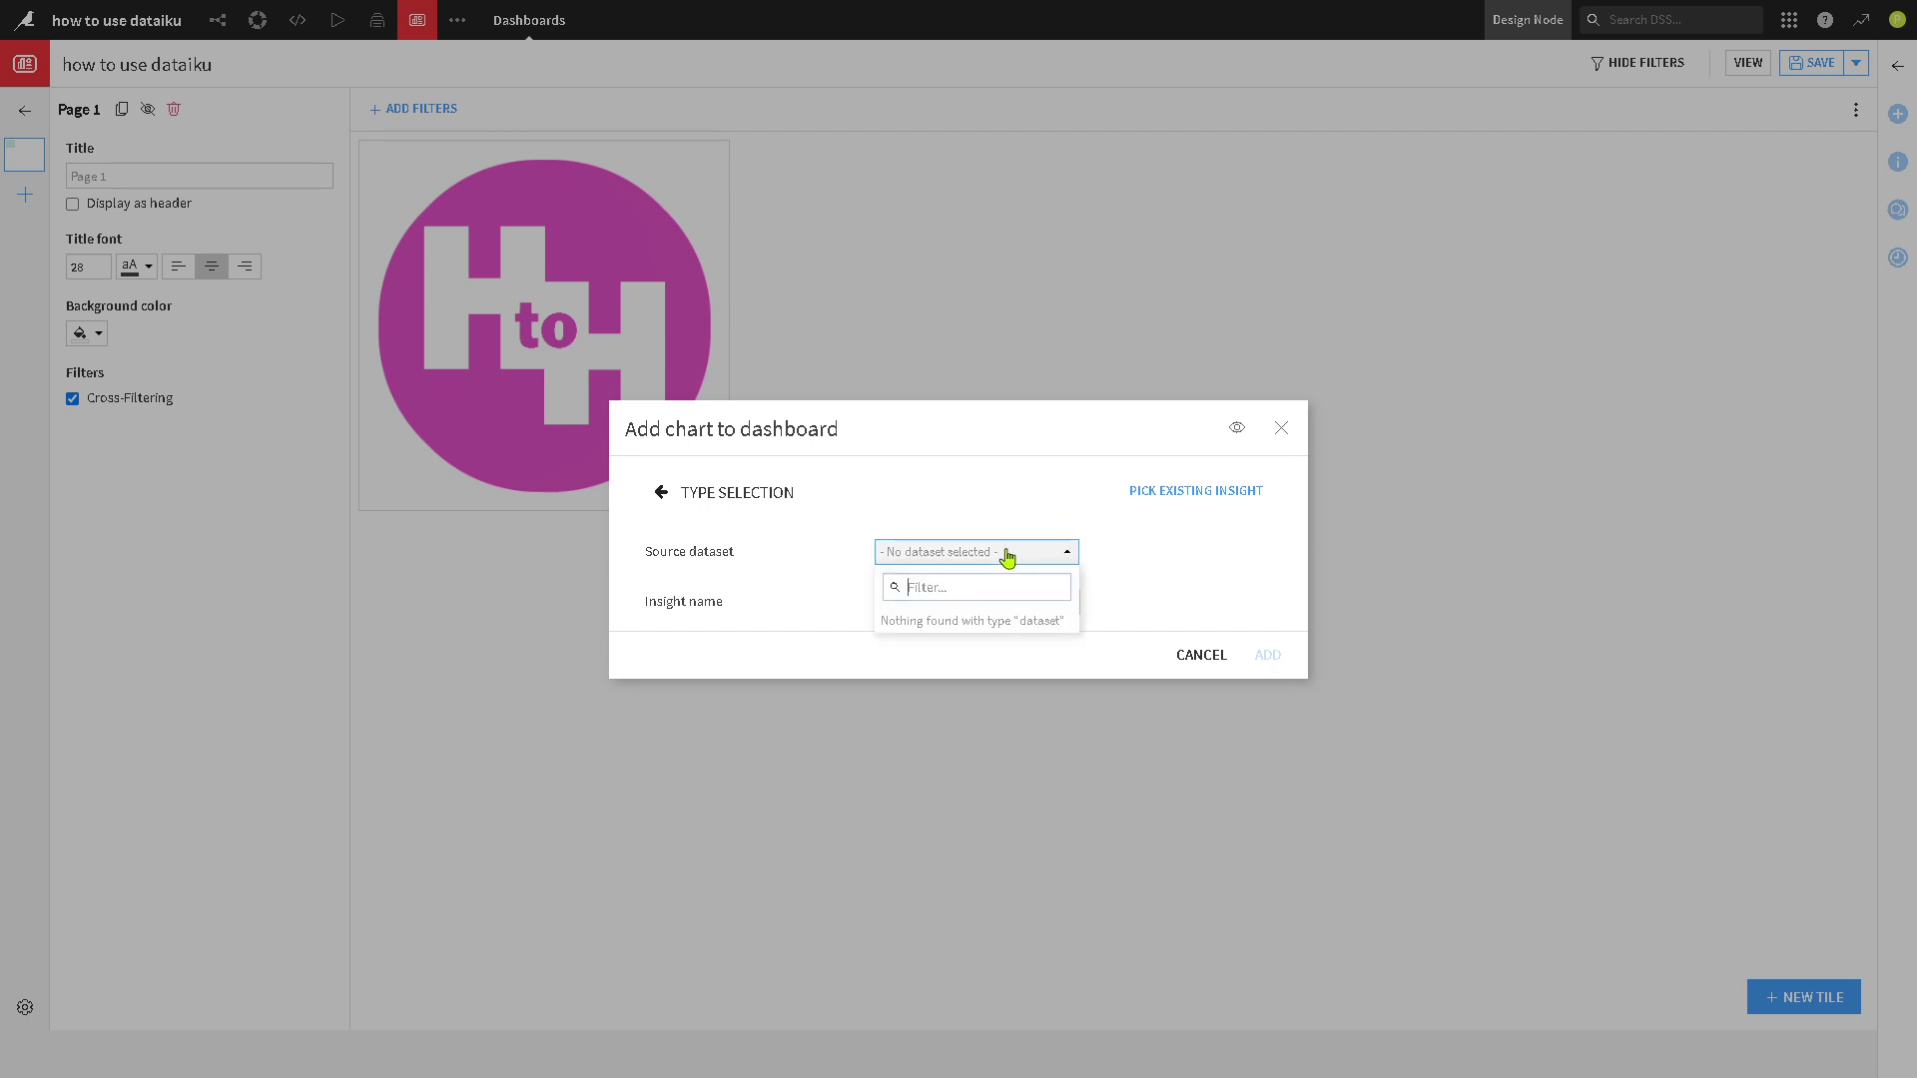
pyautogui.click(1193, 493)
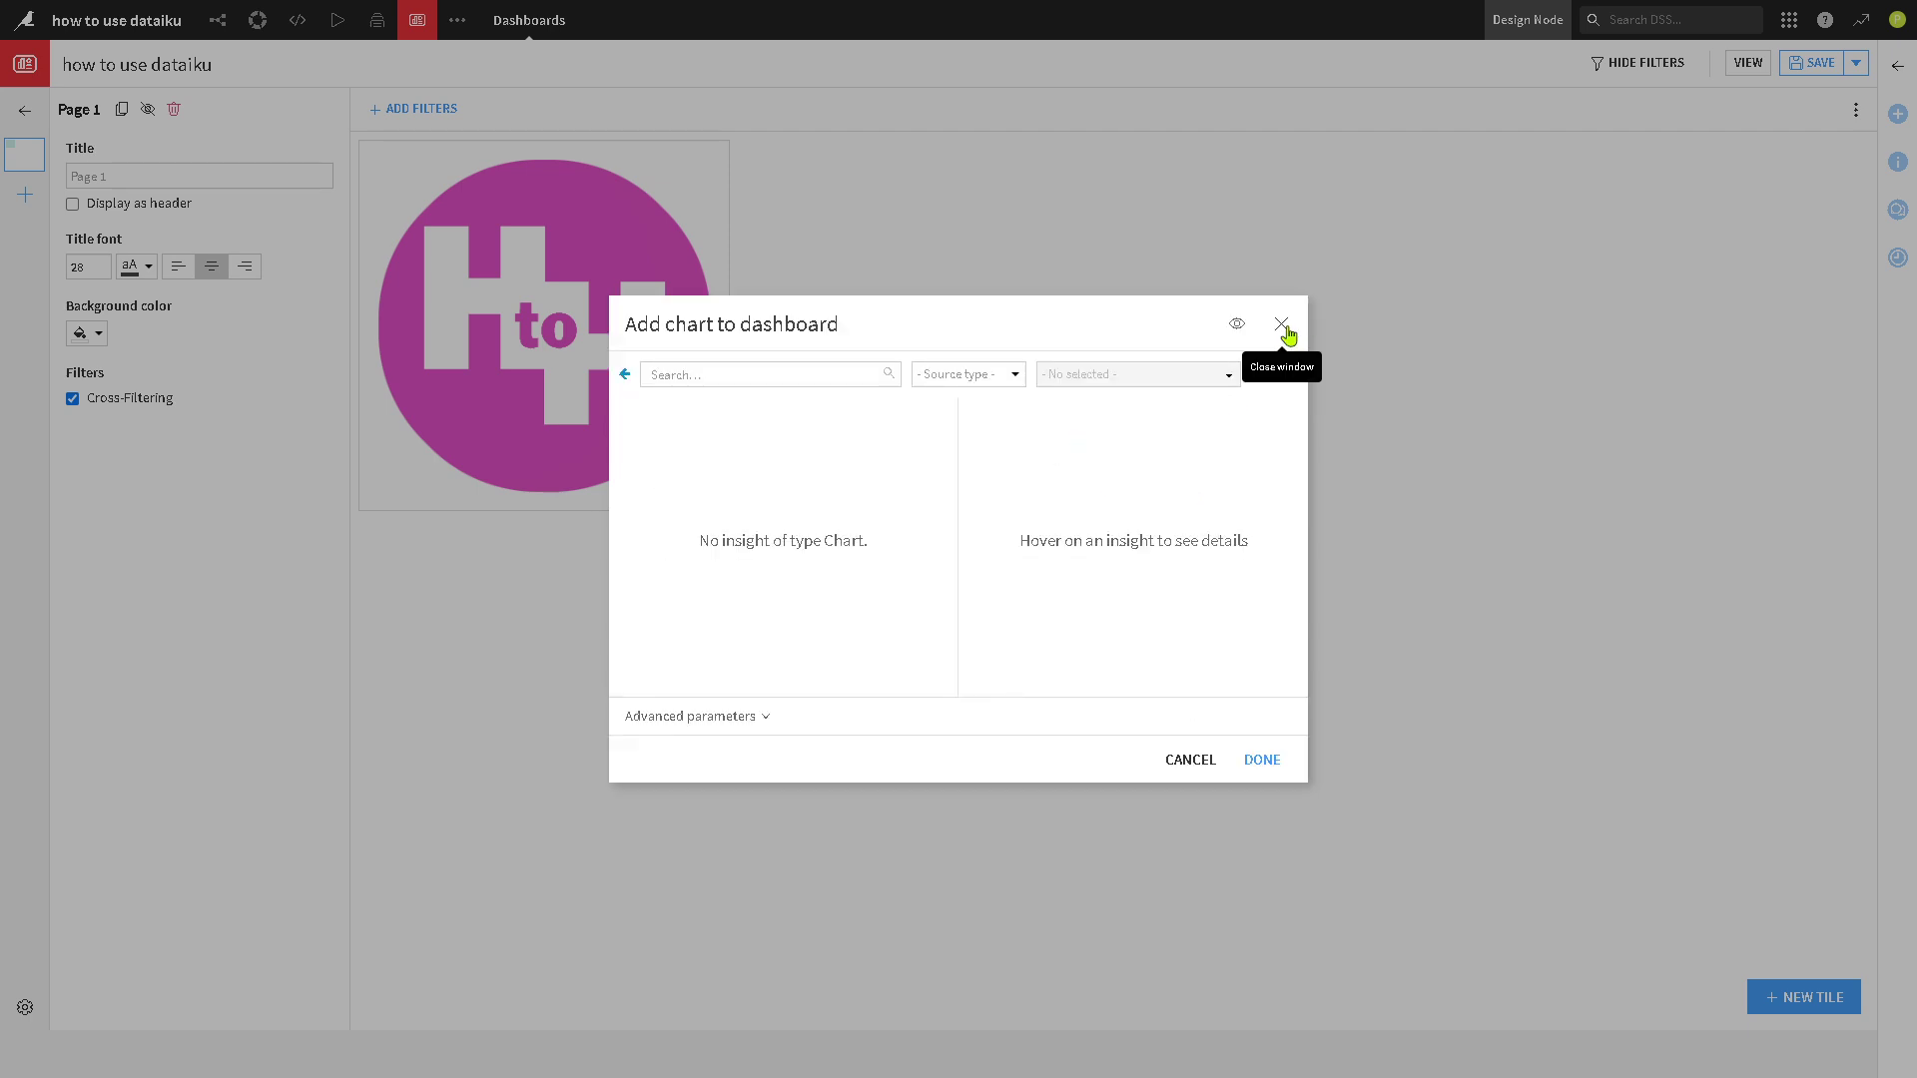
pyautogui.click(1281, 327)
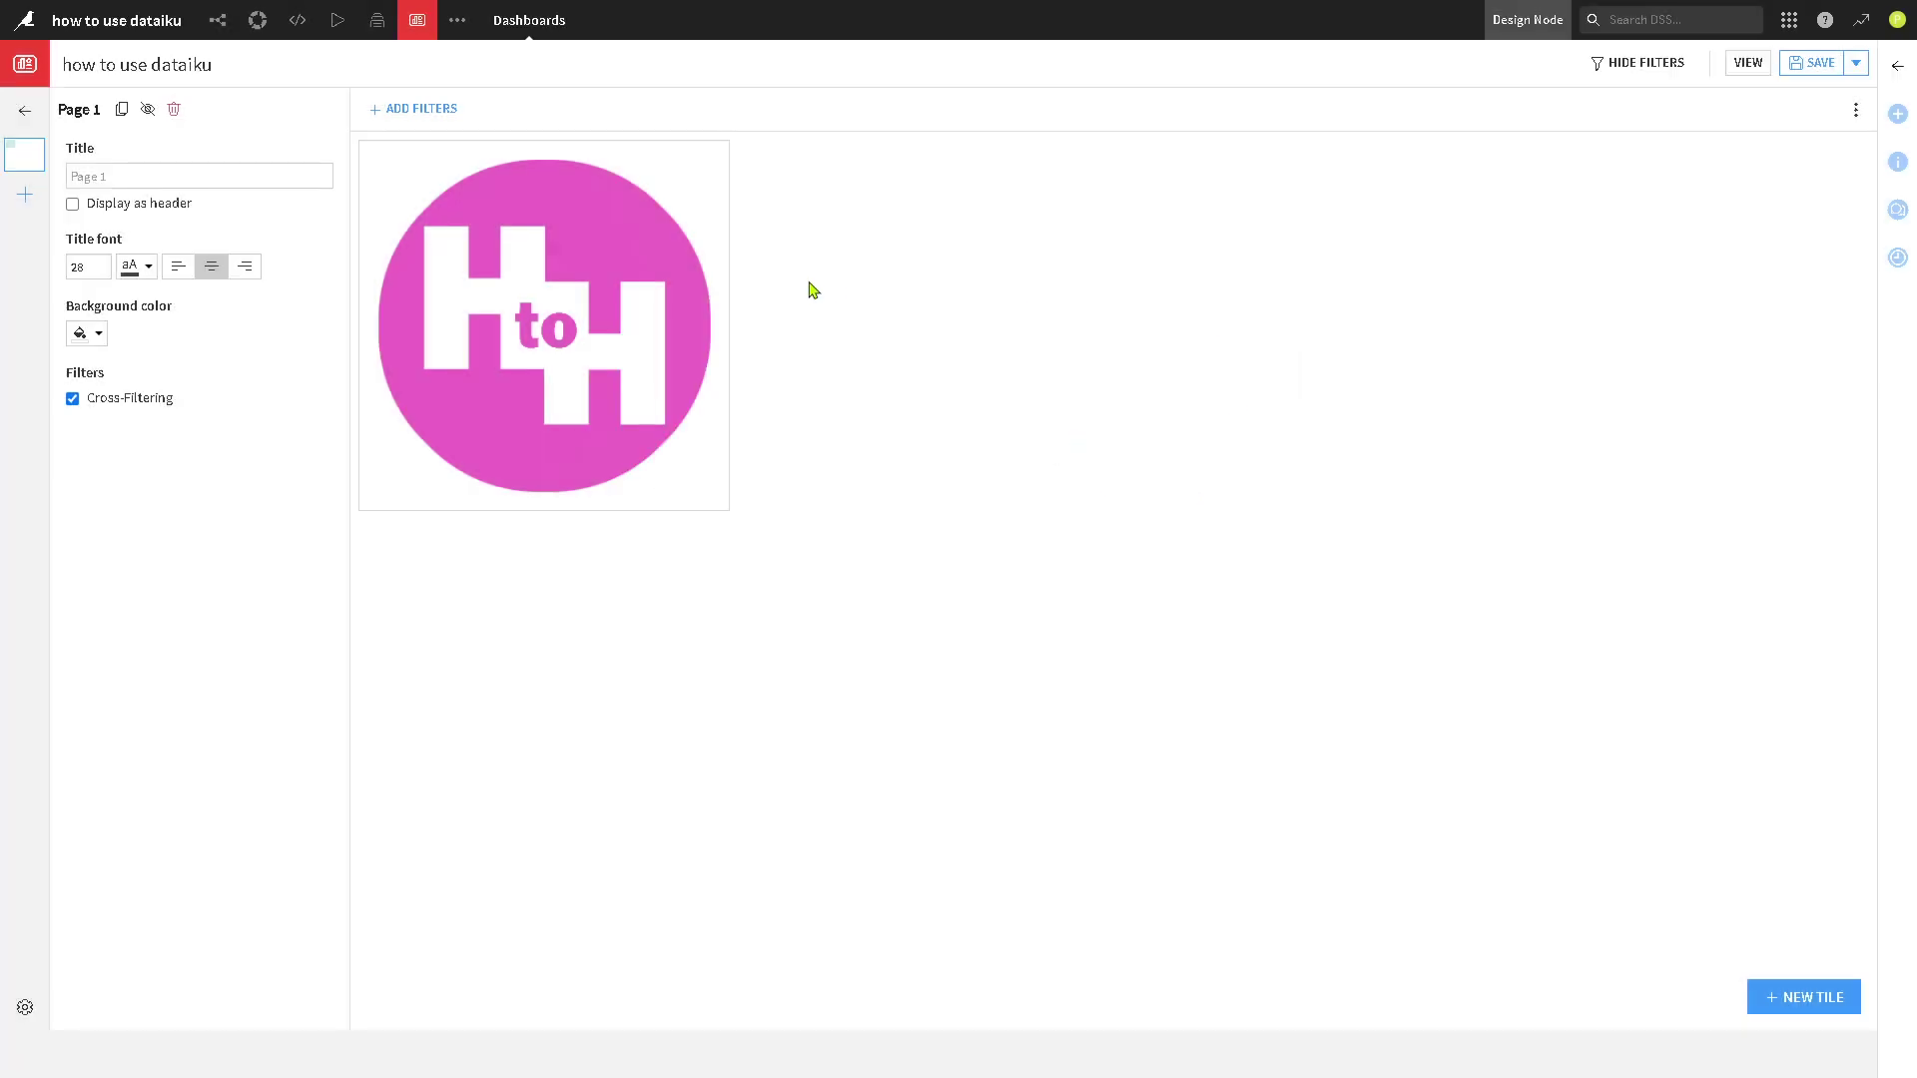
pyautogui.click(28, 27)
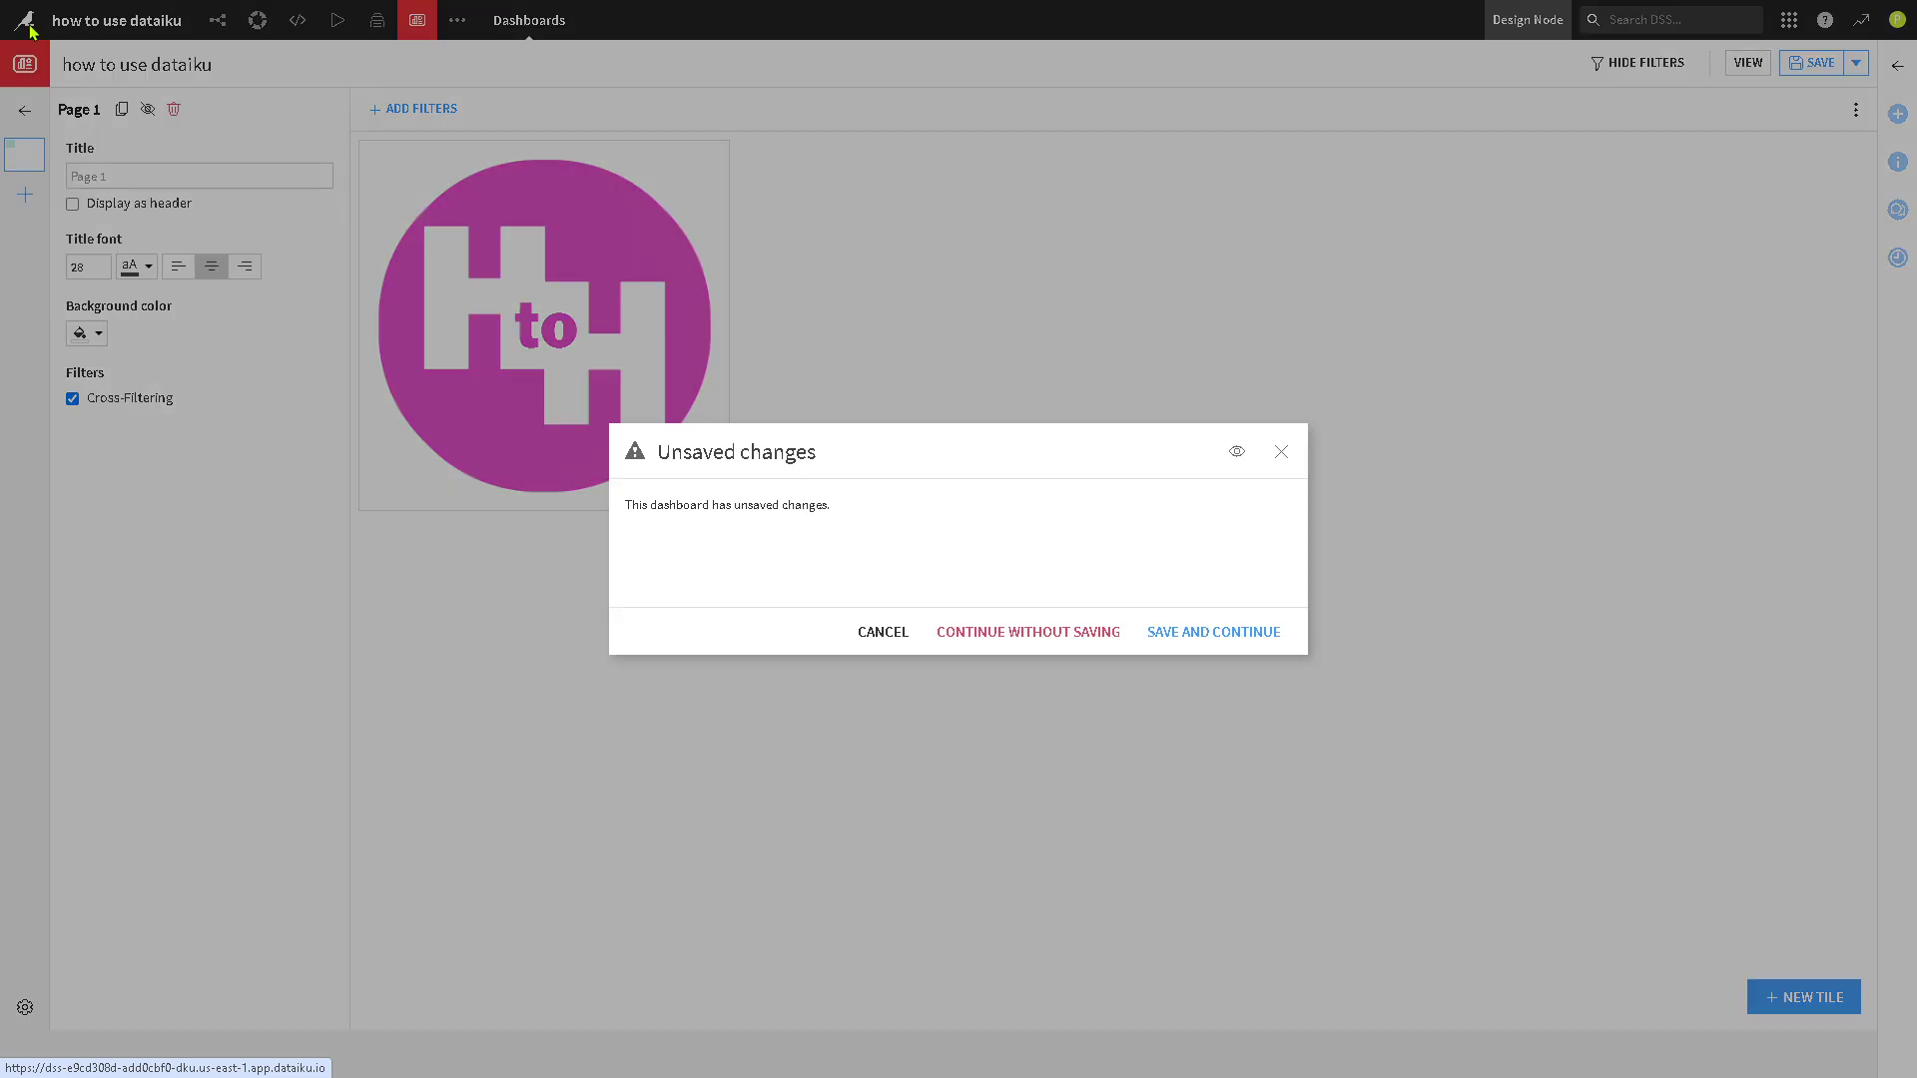
# Step: Save the pending dashboard changes and go to the space's Launchpad Extensions list
pyautogui.click(1227, 637)
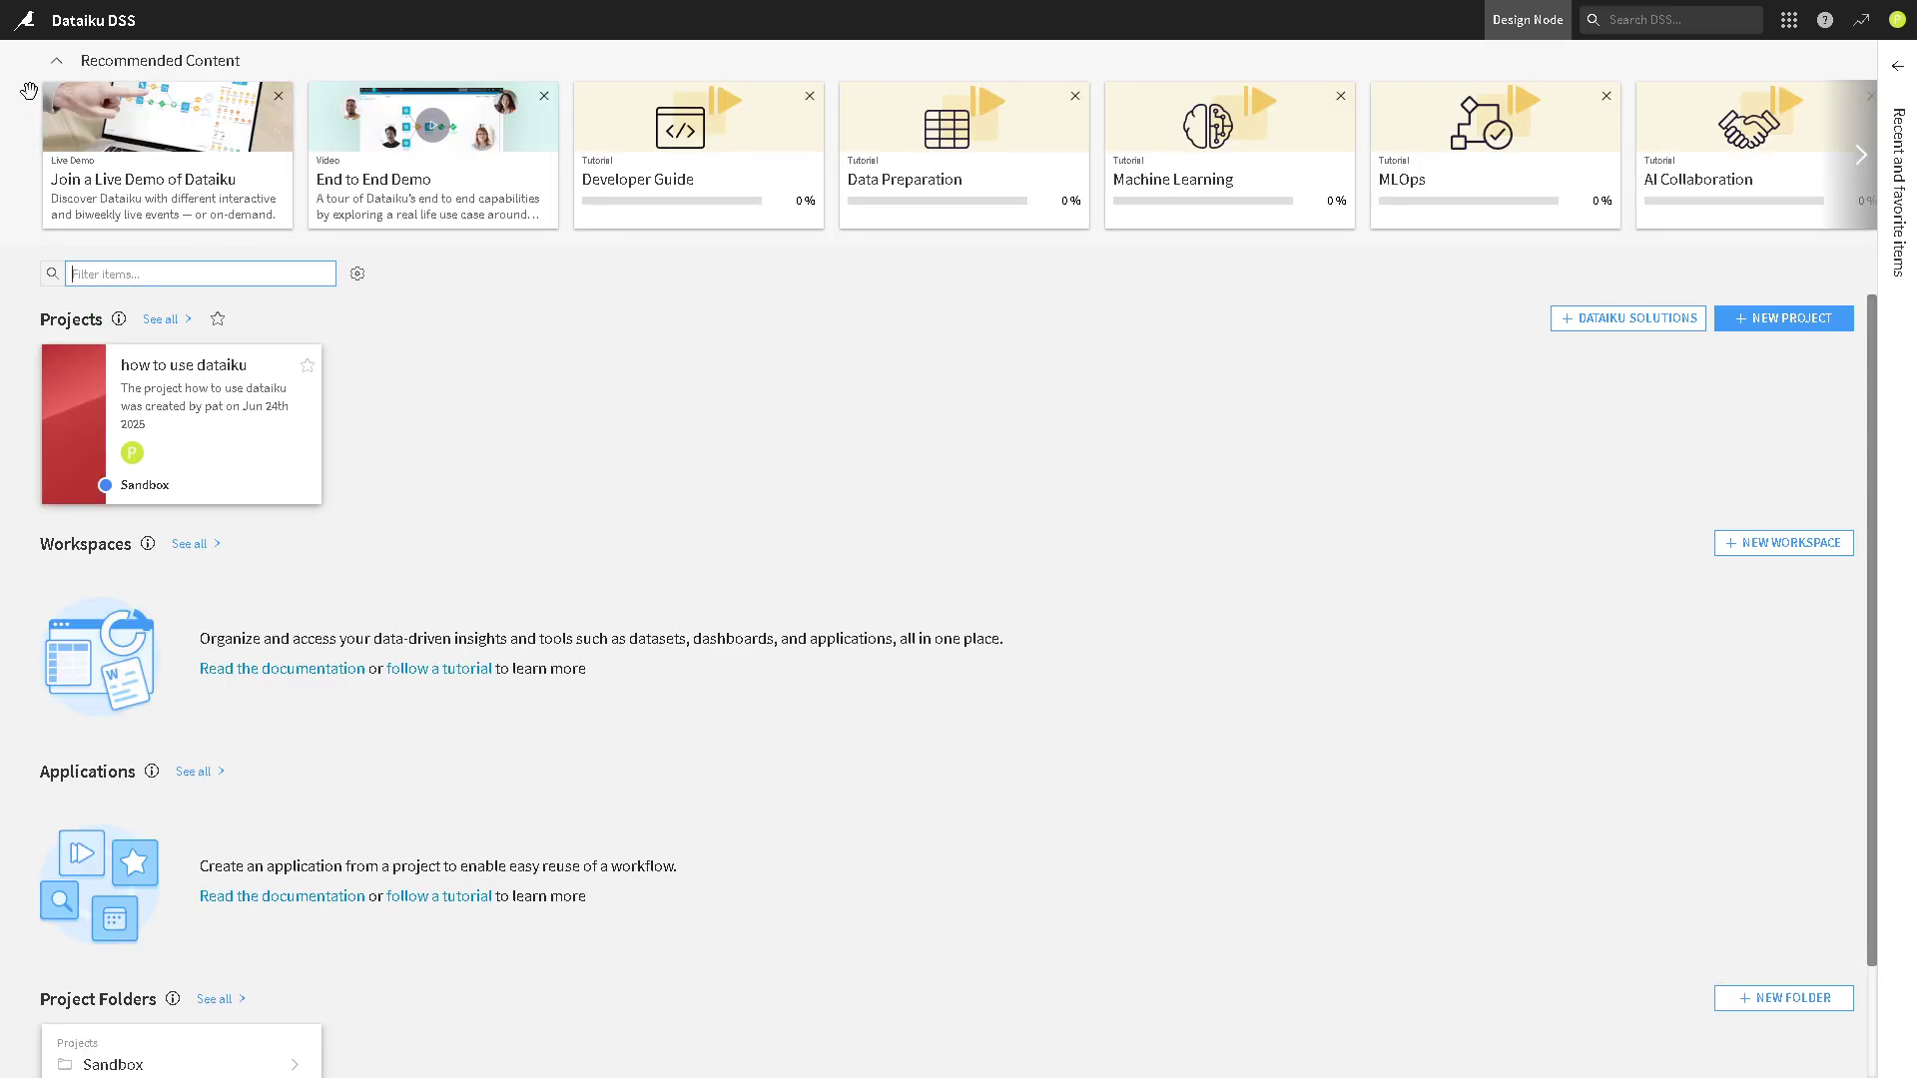
pyautogui.click(1629, 318)
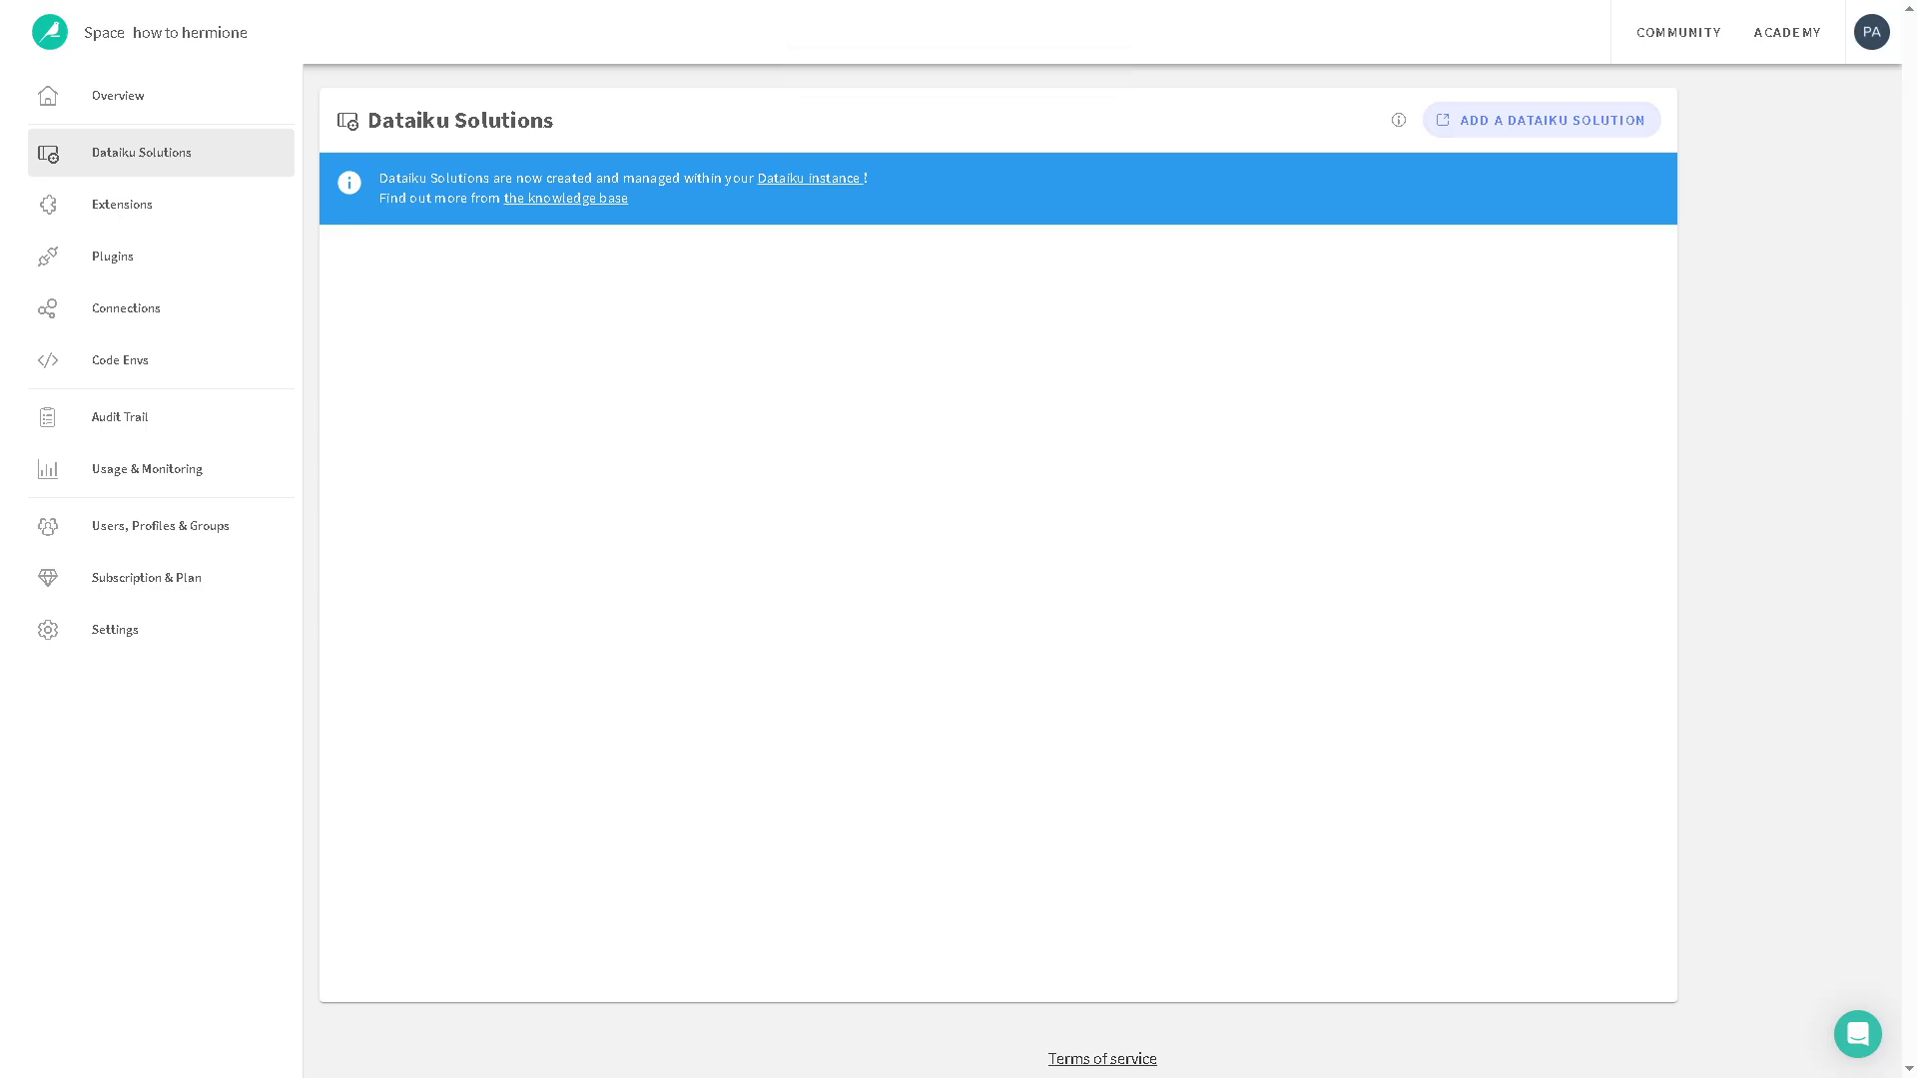
pyautogui.click(138, 210)
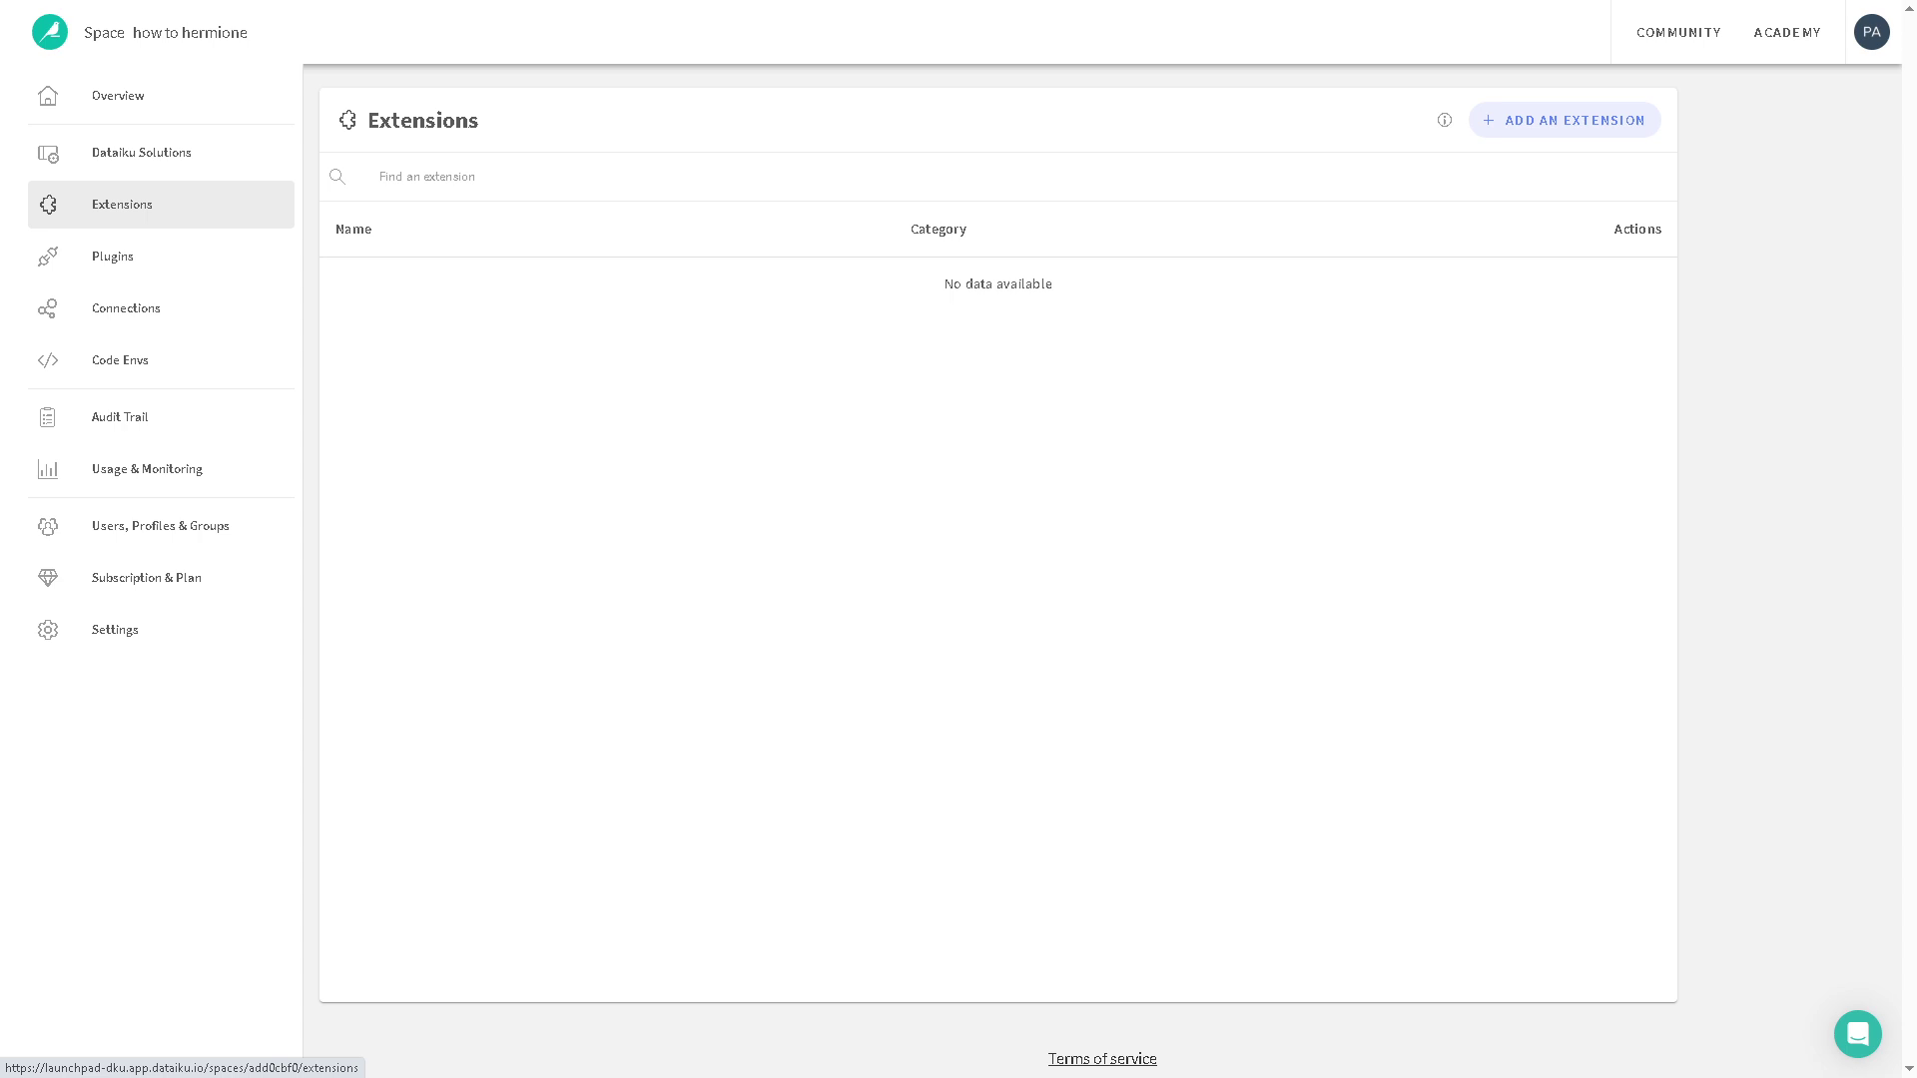
# Step: Add the API Node extension to the space
pyautogui.click(1576, 124)
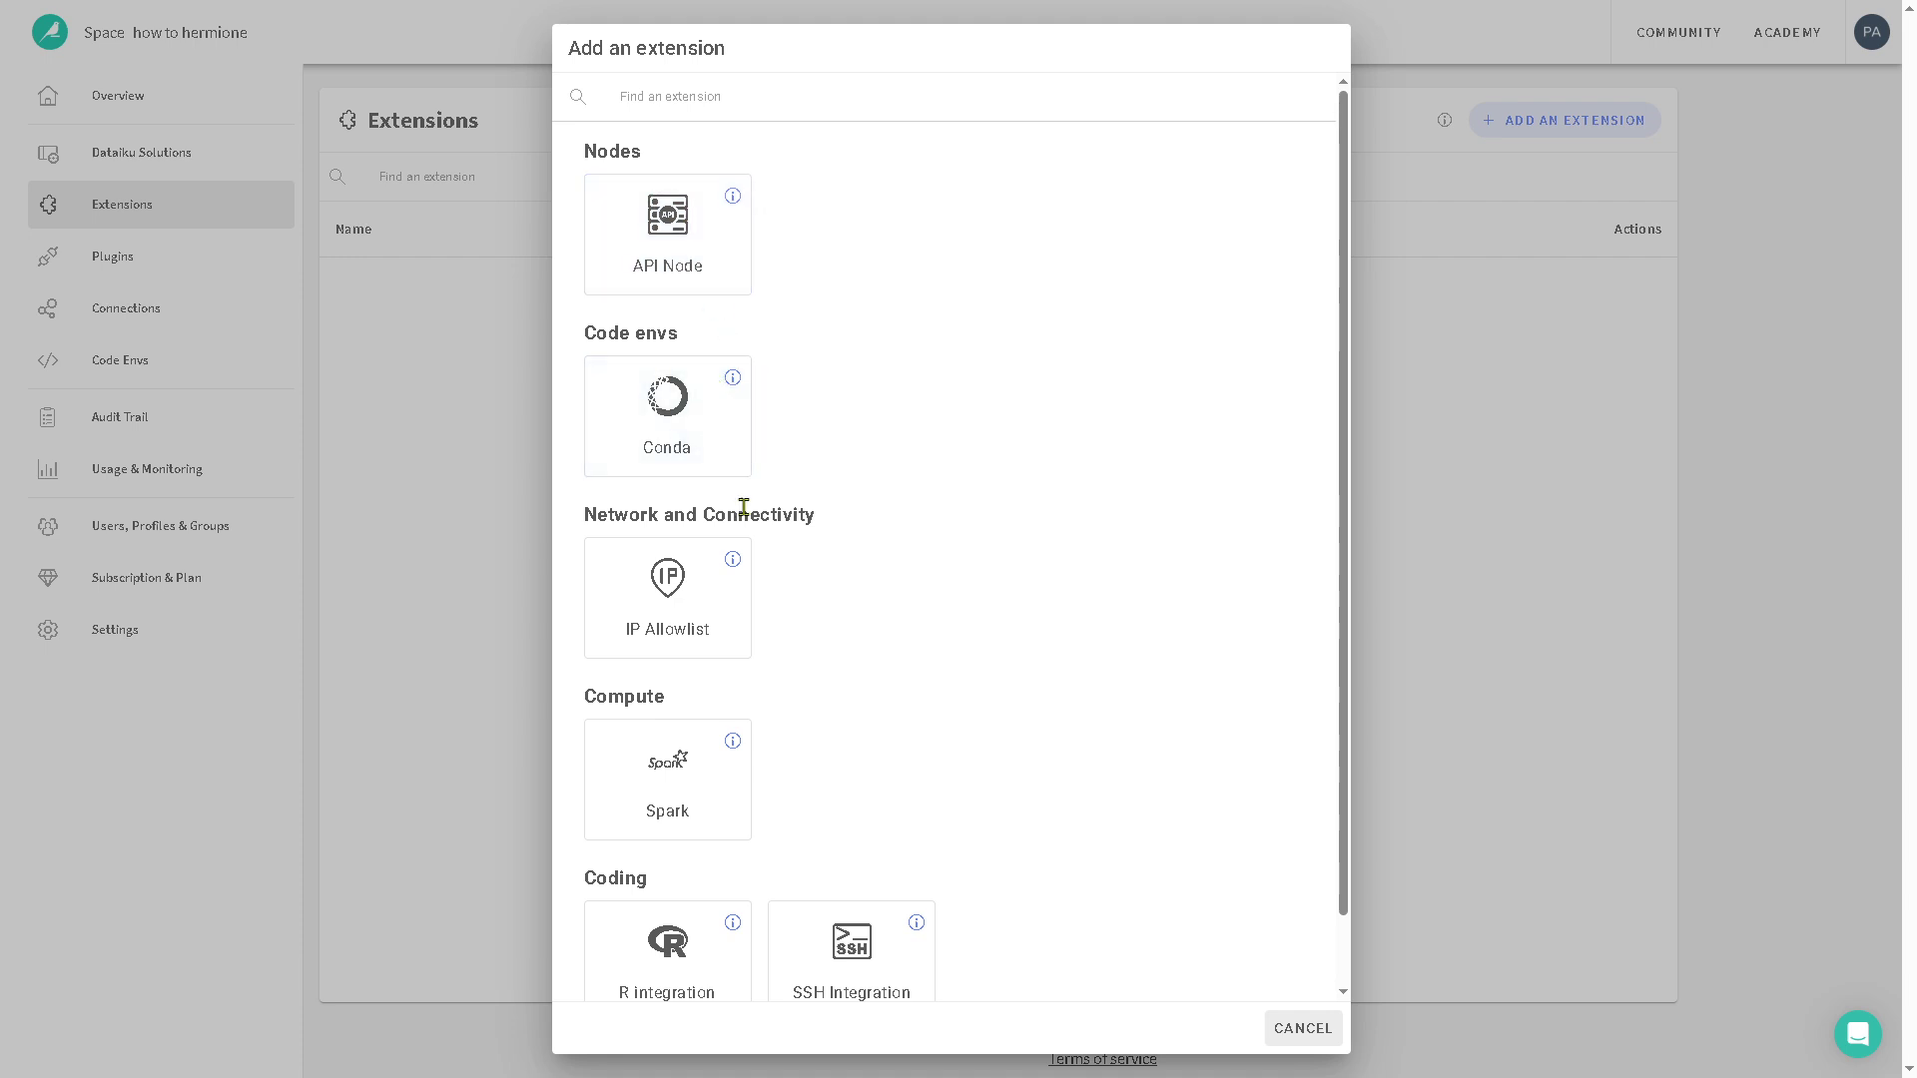
pyautogui.scroll(-2, 739, 569)
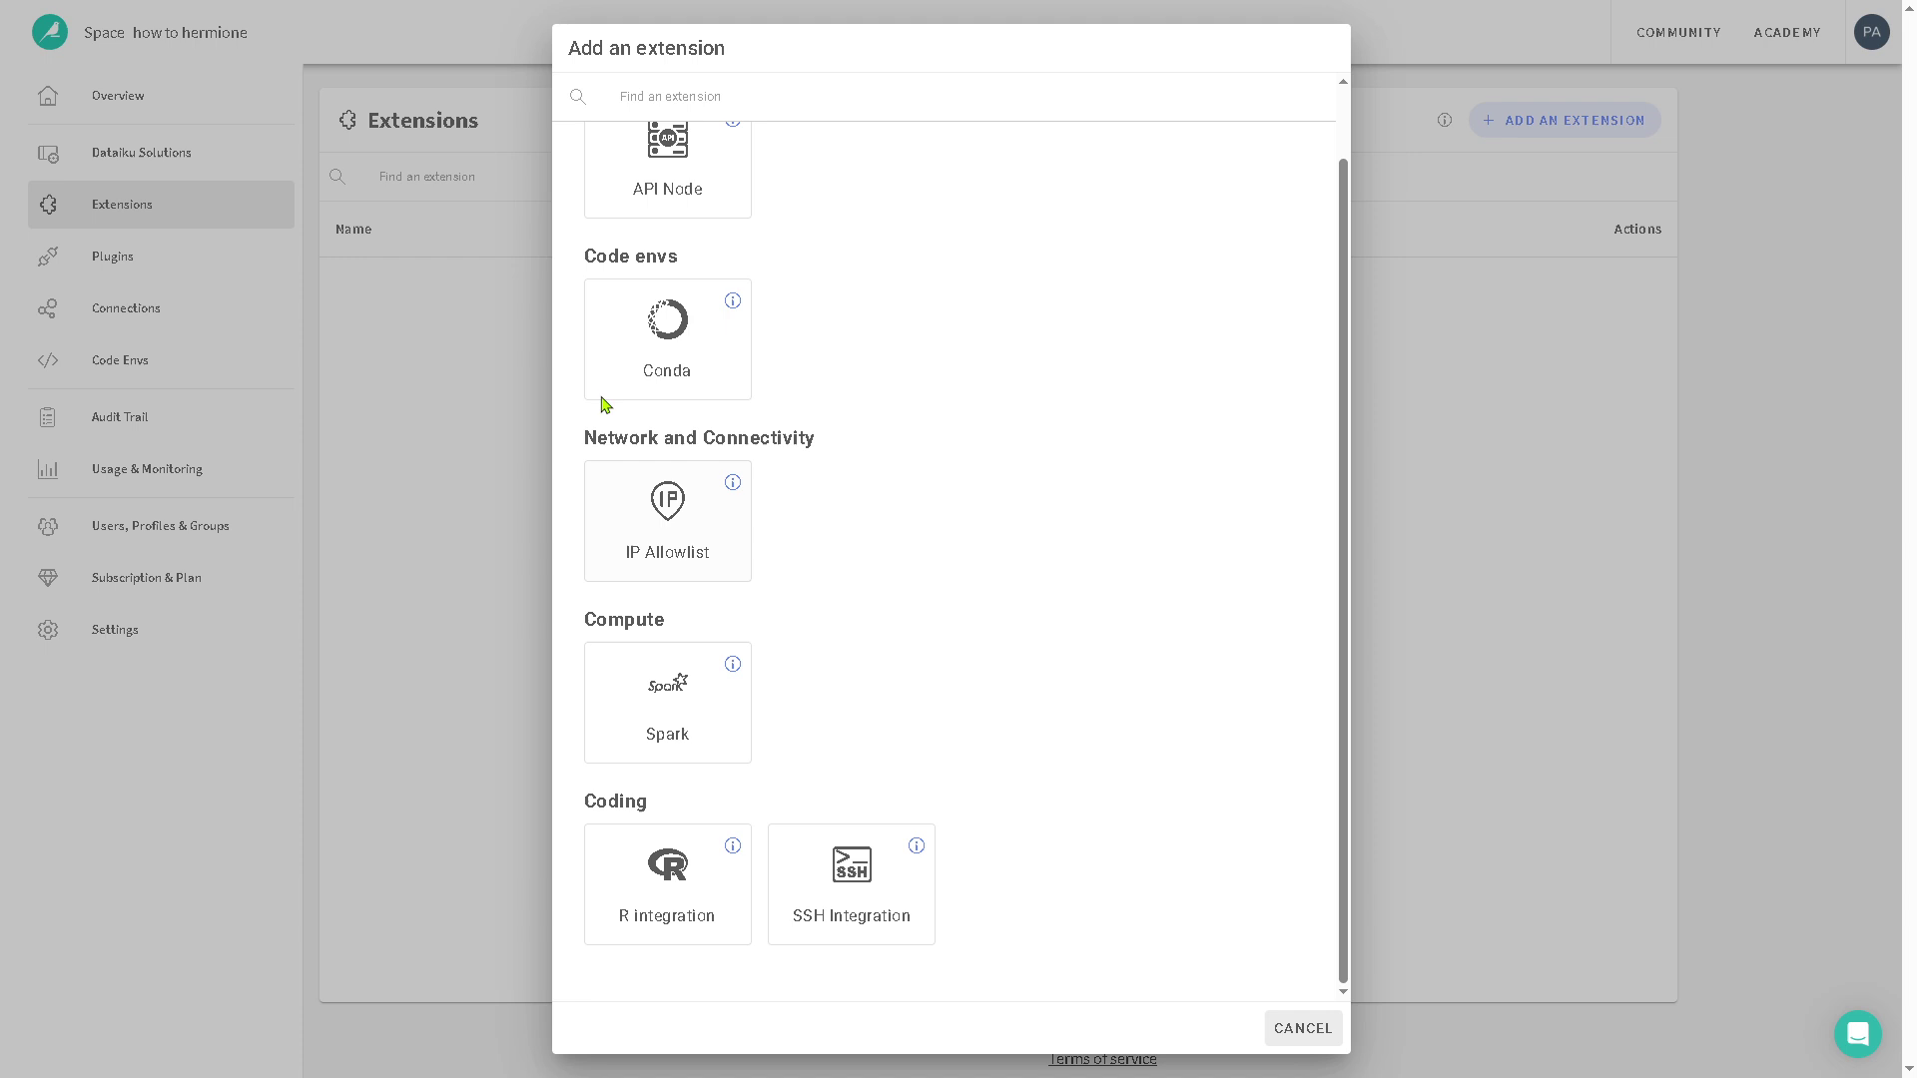
pyautogui.click(670, 172)
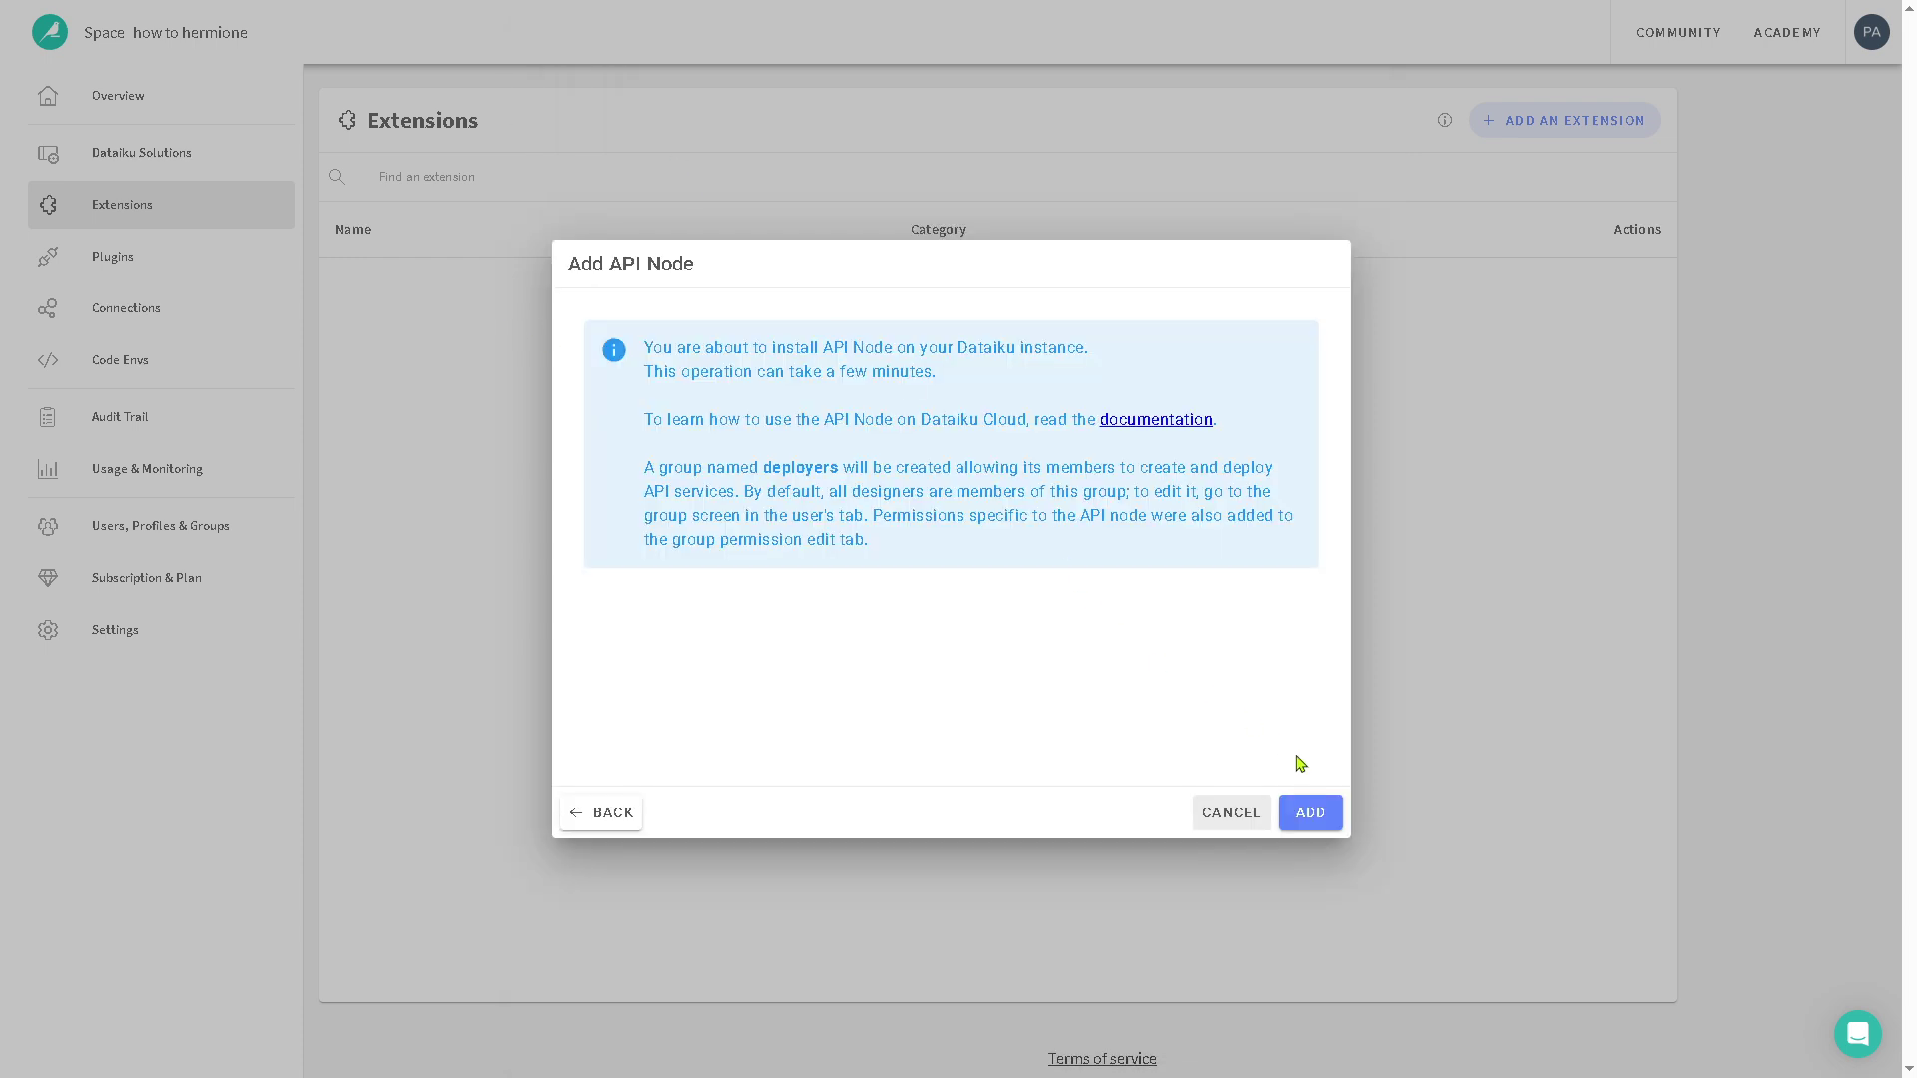
pyautogui.click(1316, 814)
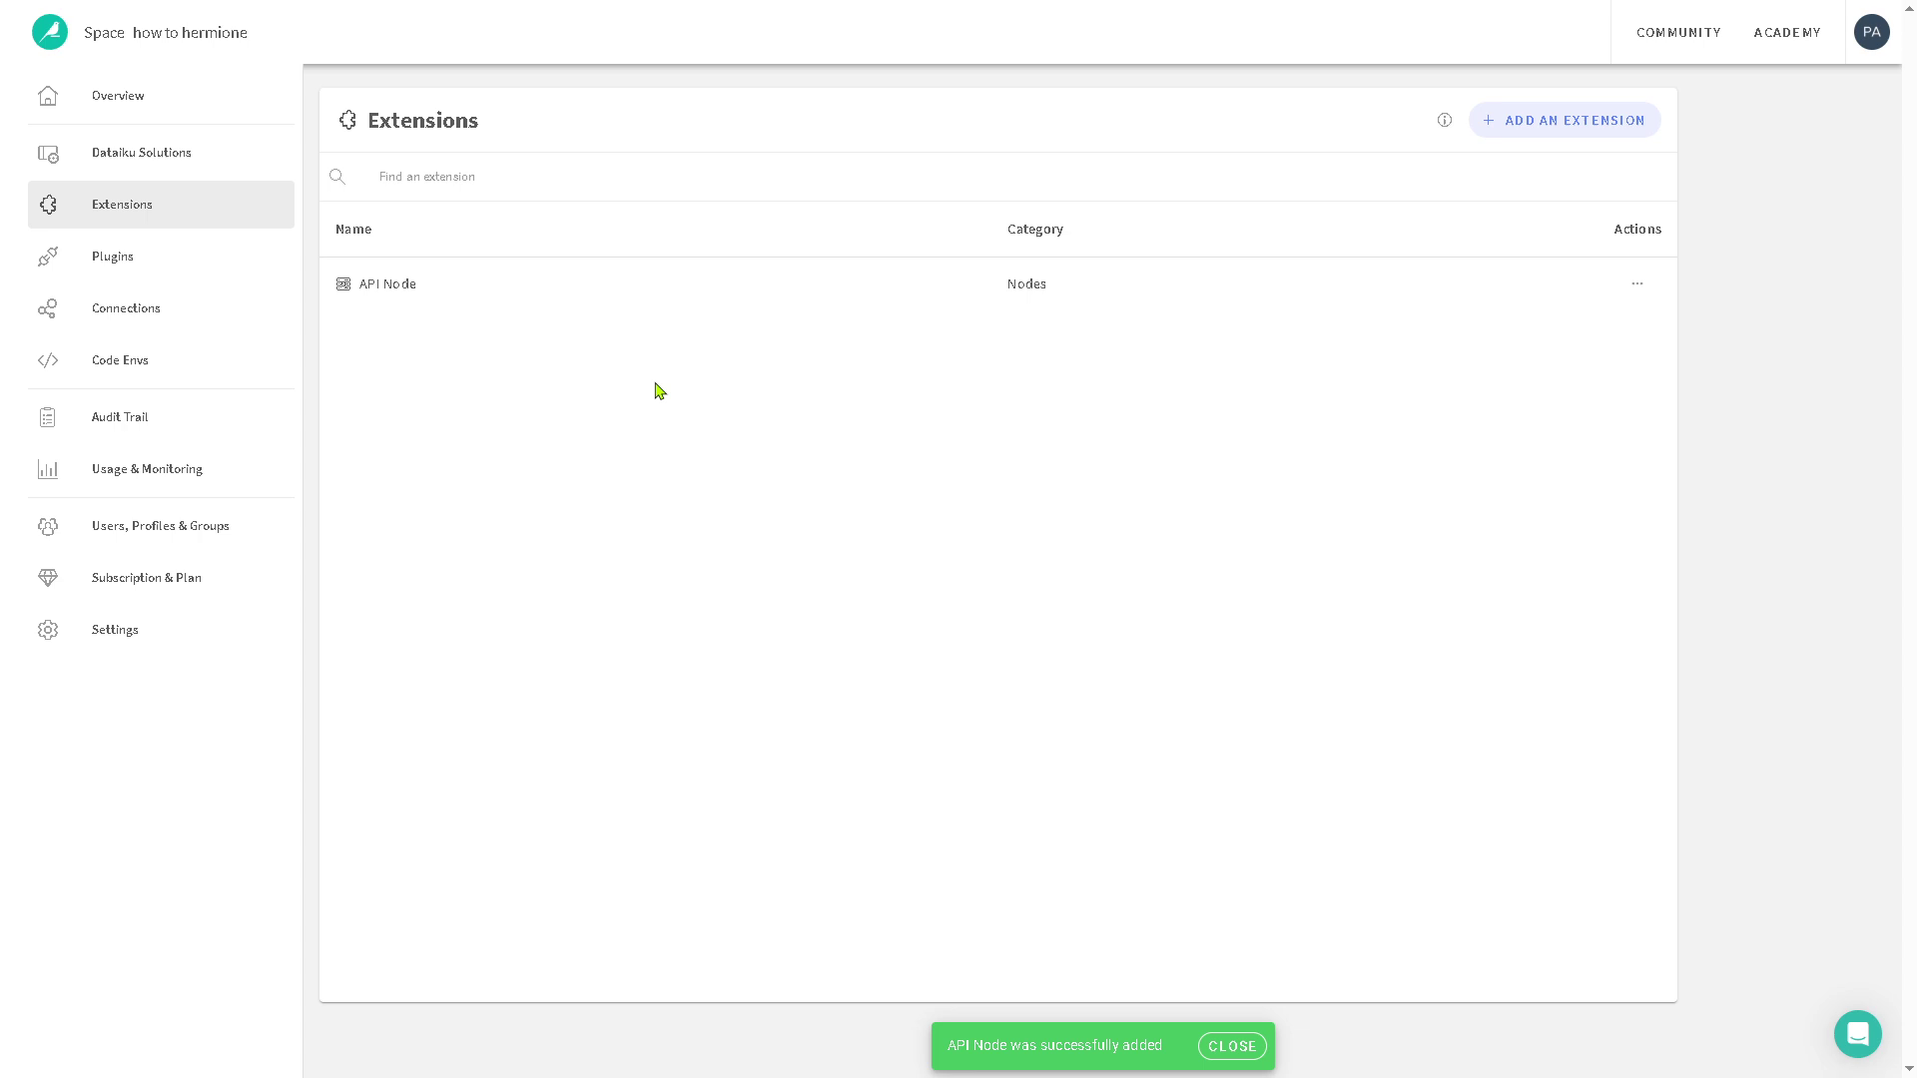
pyautogui.click(144, 270)
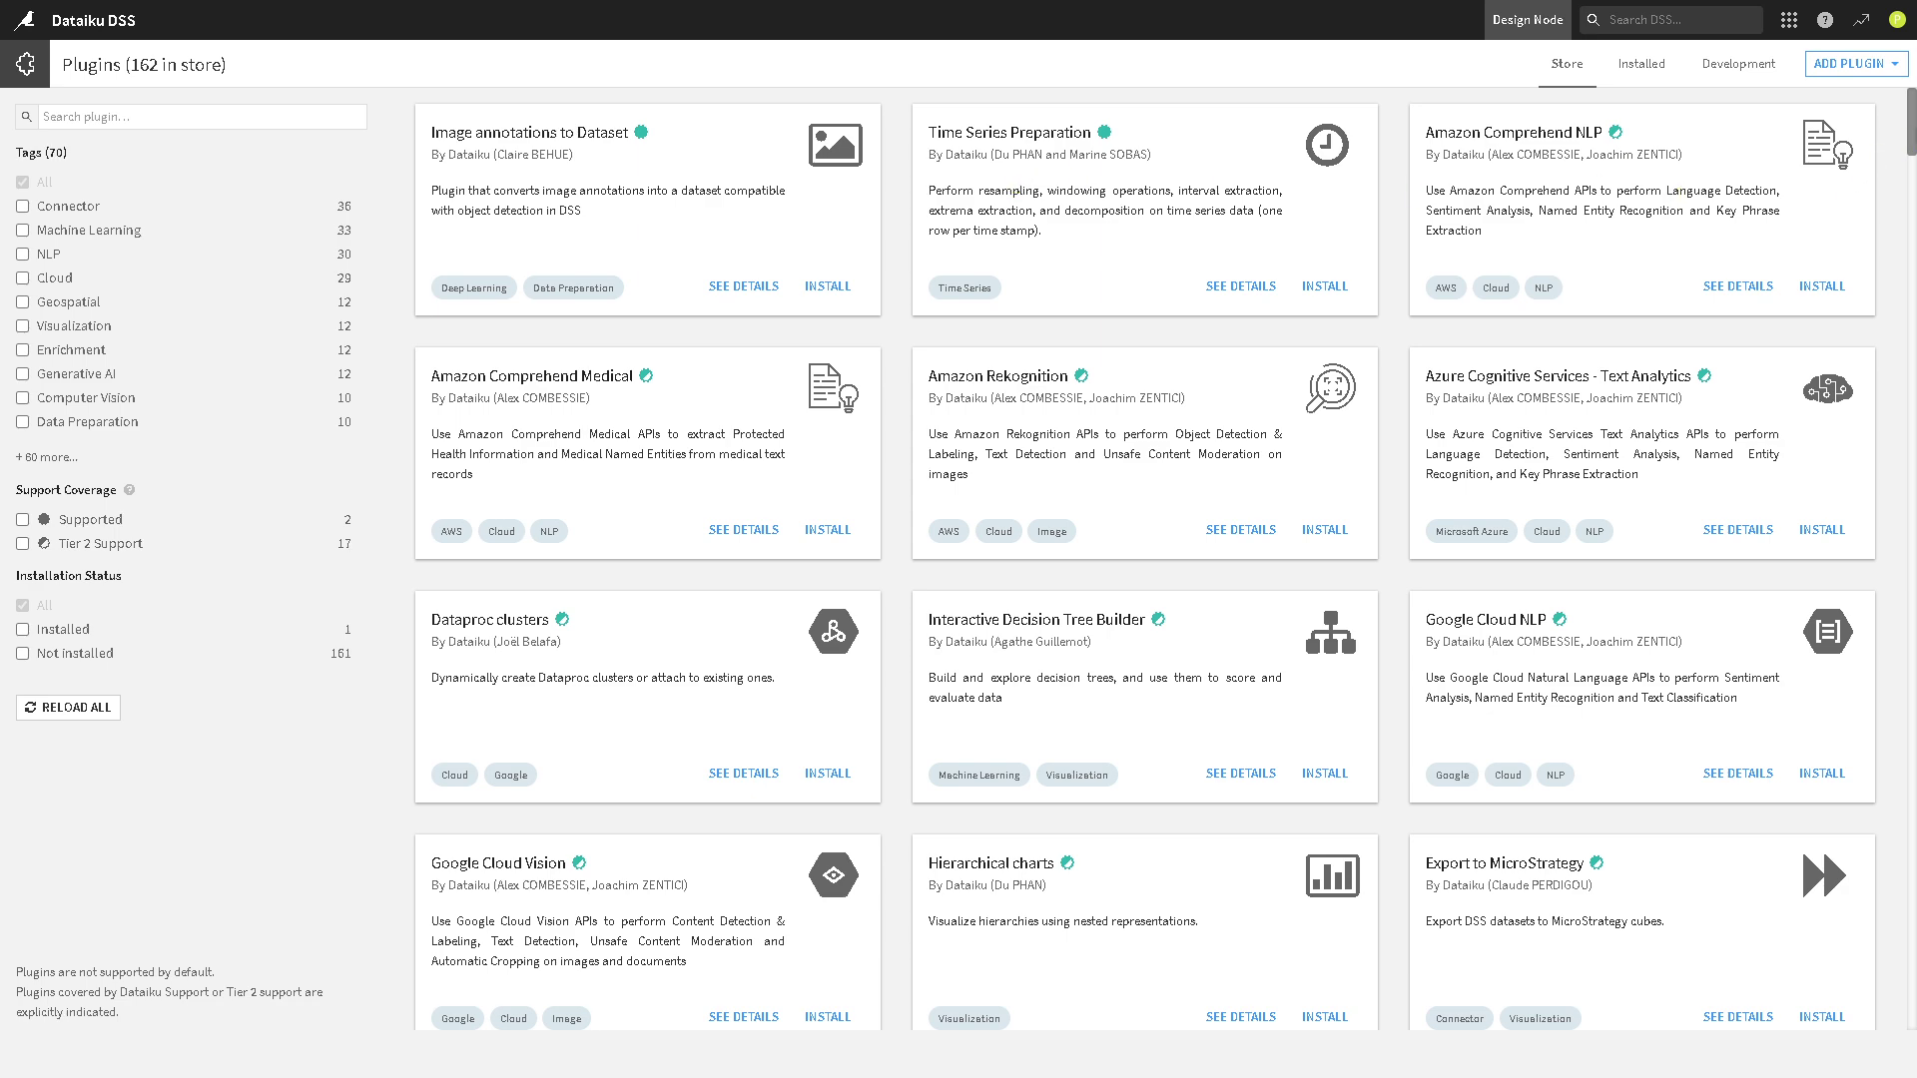
# Step: Scroll through the plugin store, then check the Installed and Development plugin tabs
pyautogui.scroll(-2, 1165, 559)
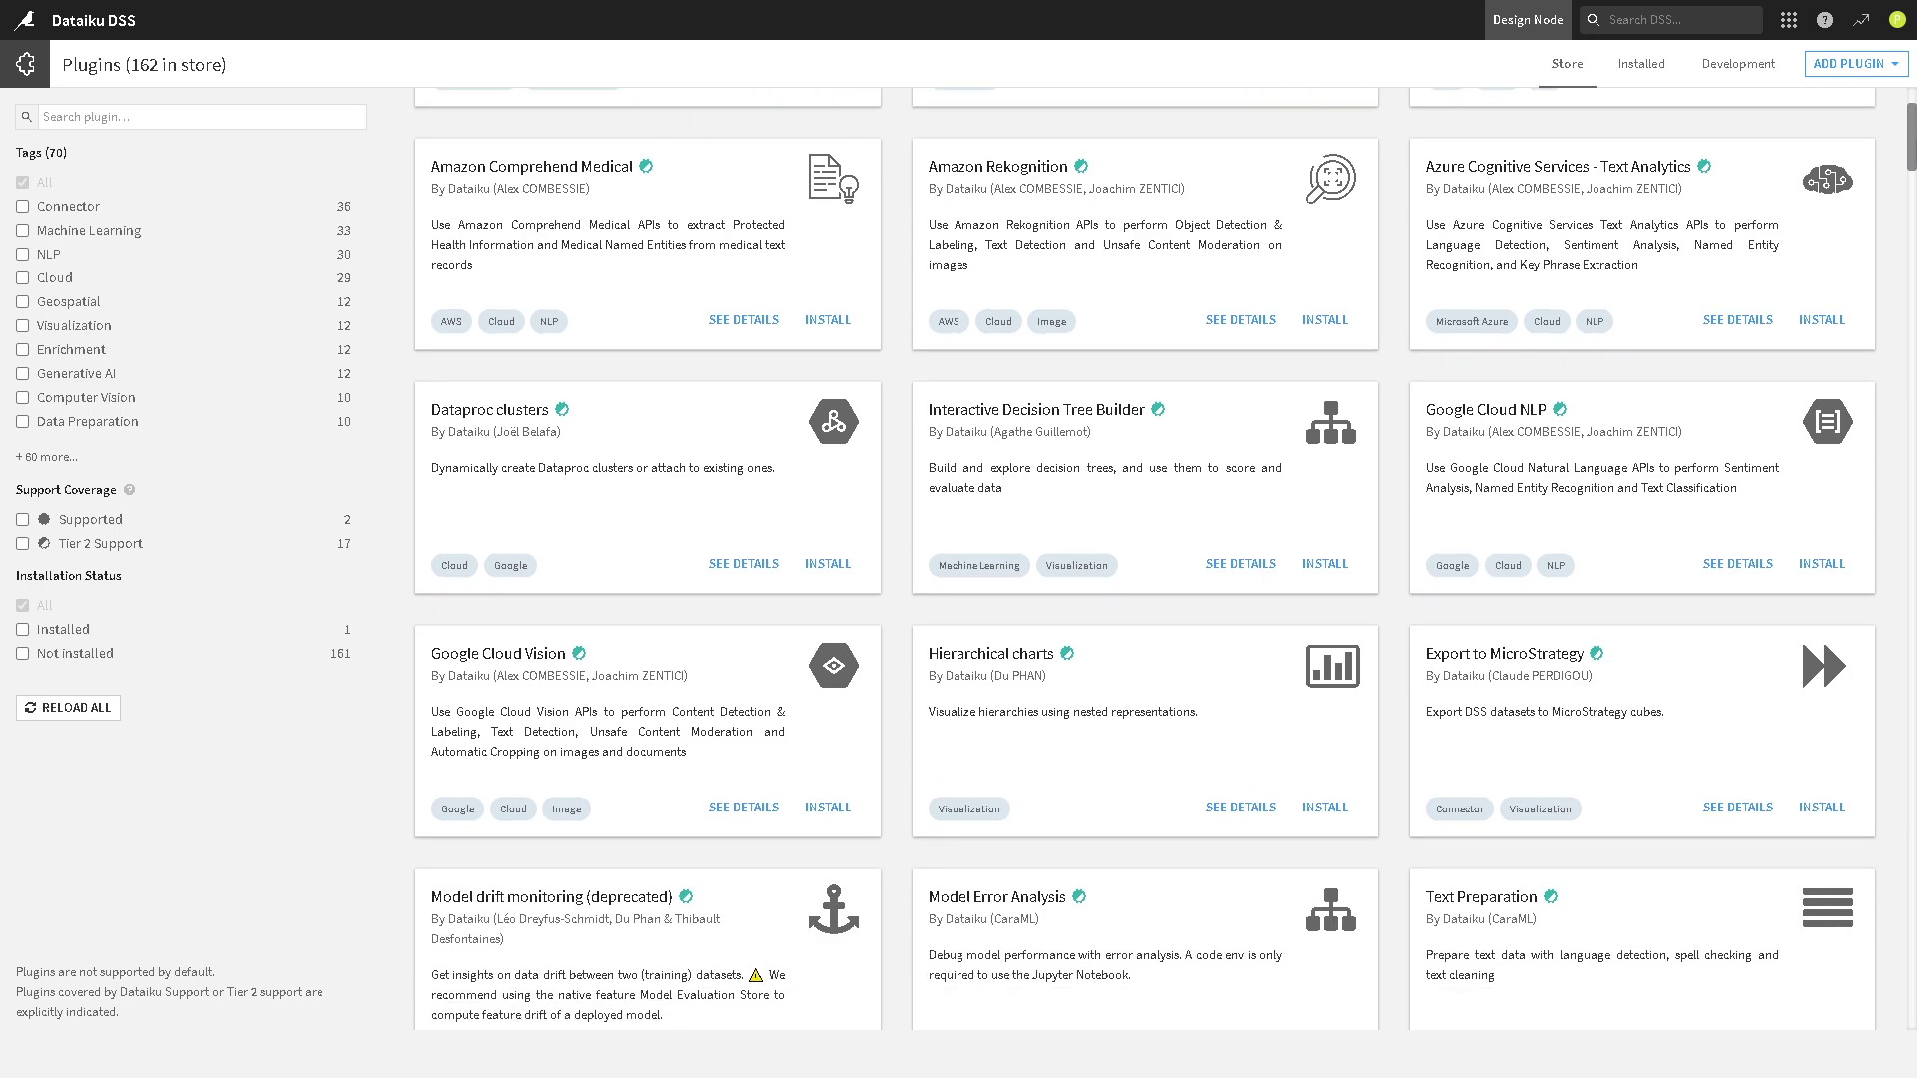
pyautogui.scroll(-3, 1146, 559)
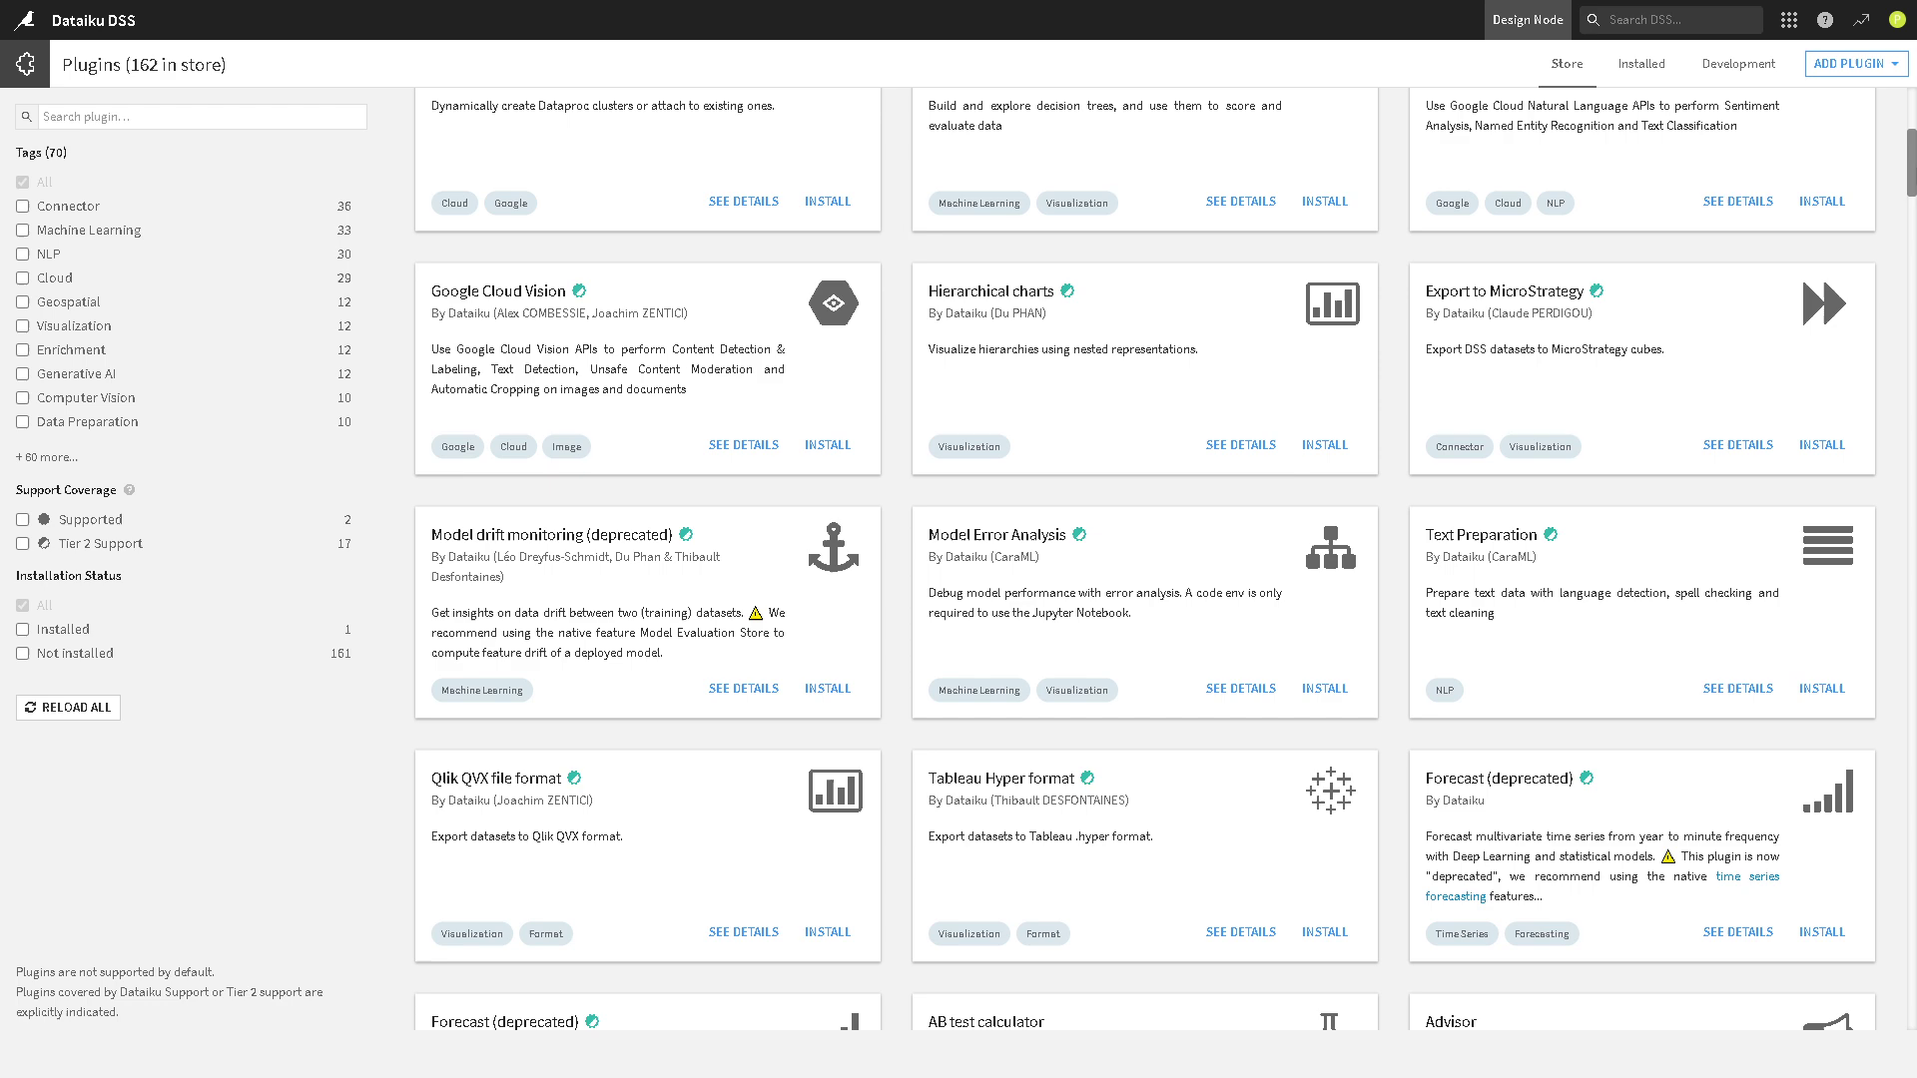
pyautogui.scroll(-1, 1145, 559)
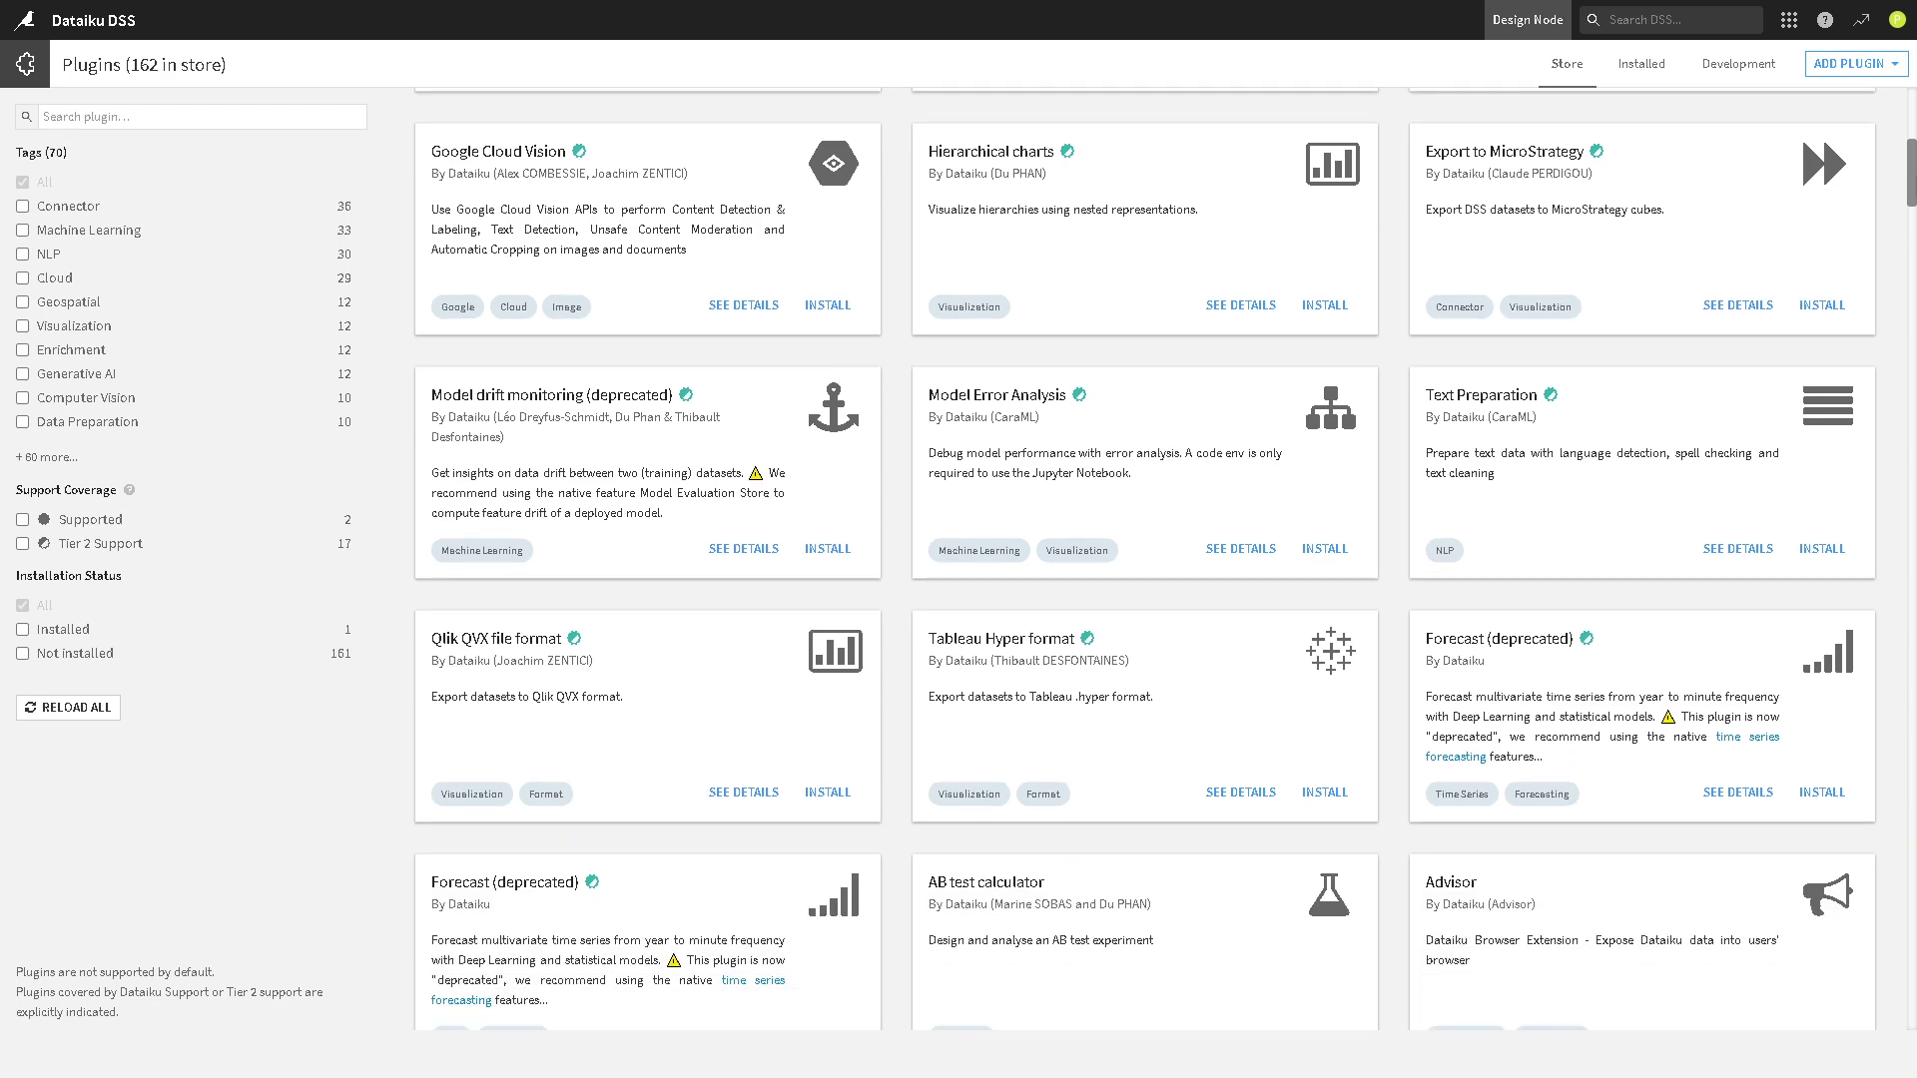
pyautogui.scroll(-5, 1912, 236)
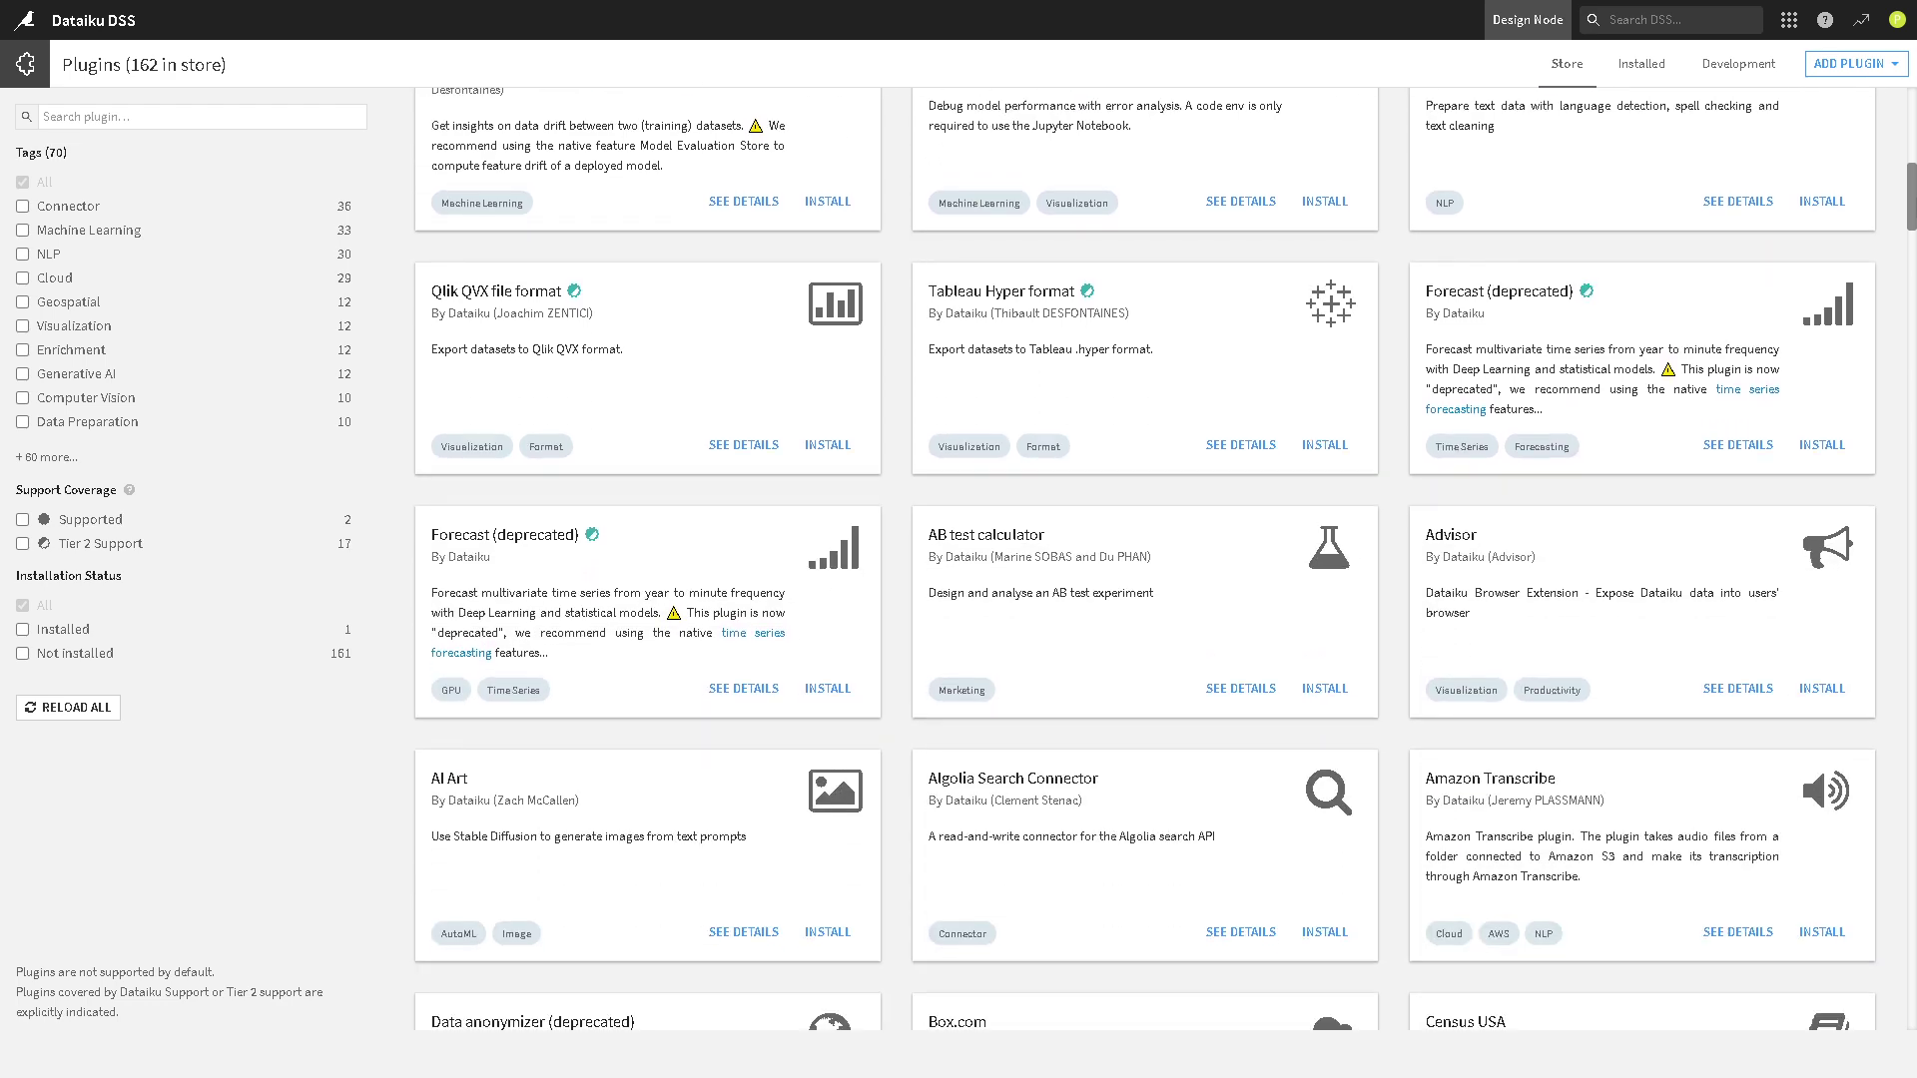
pyautogui.scroll(-1, 1913, 237)
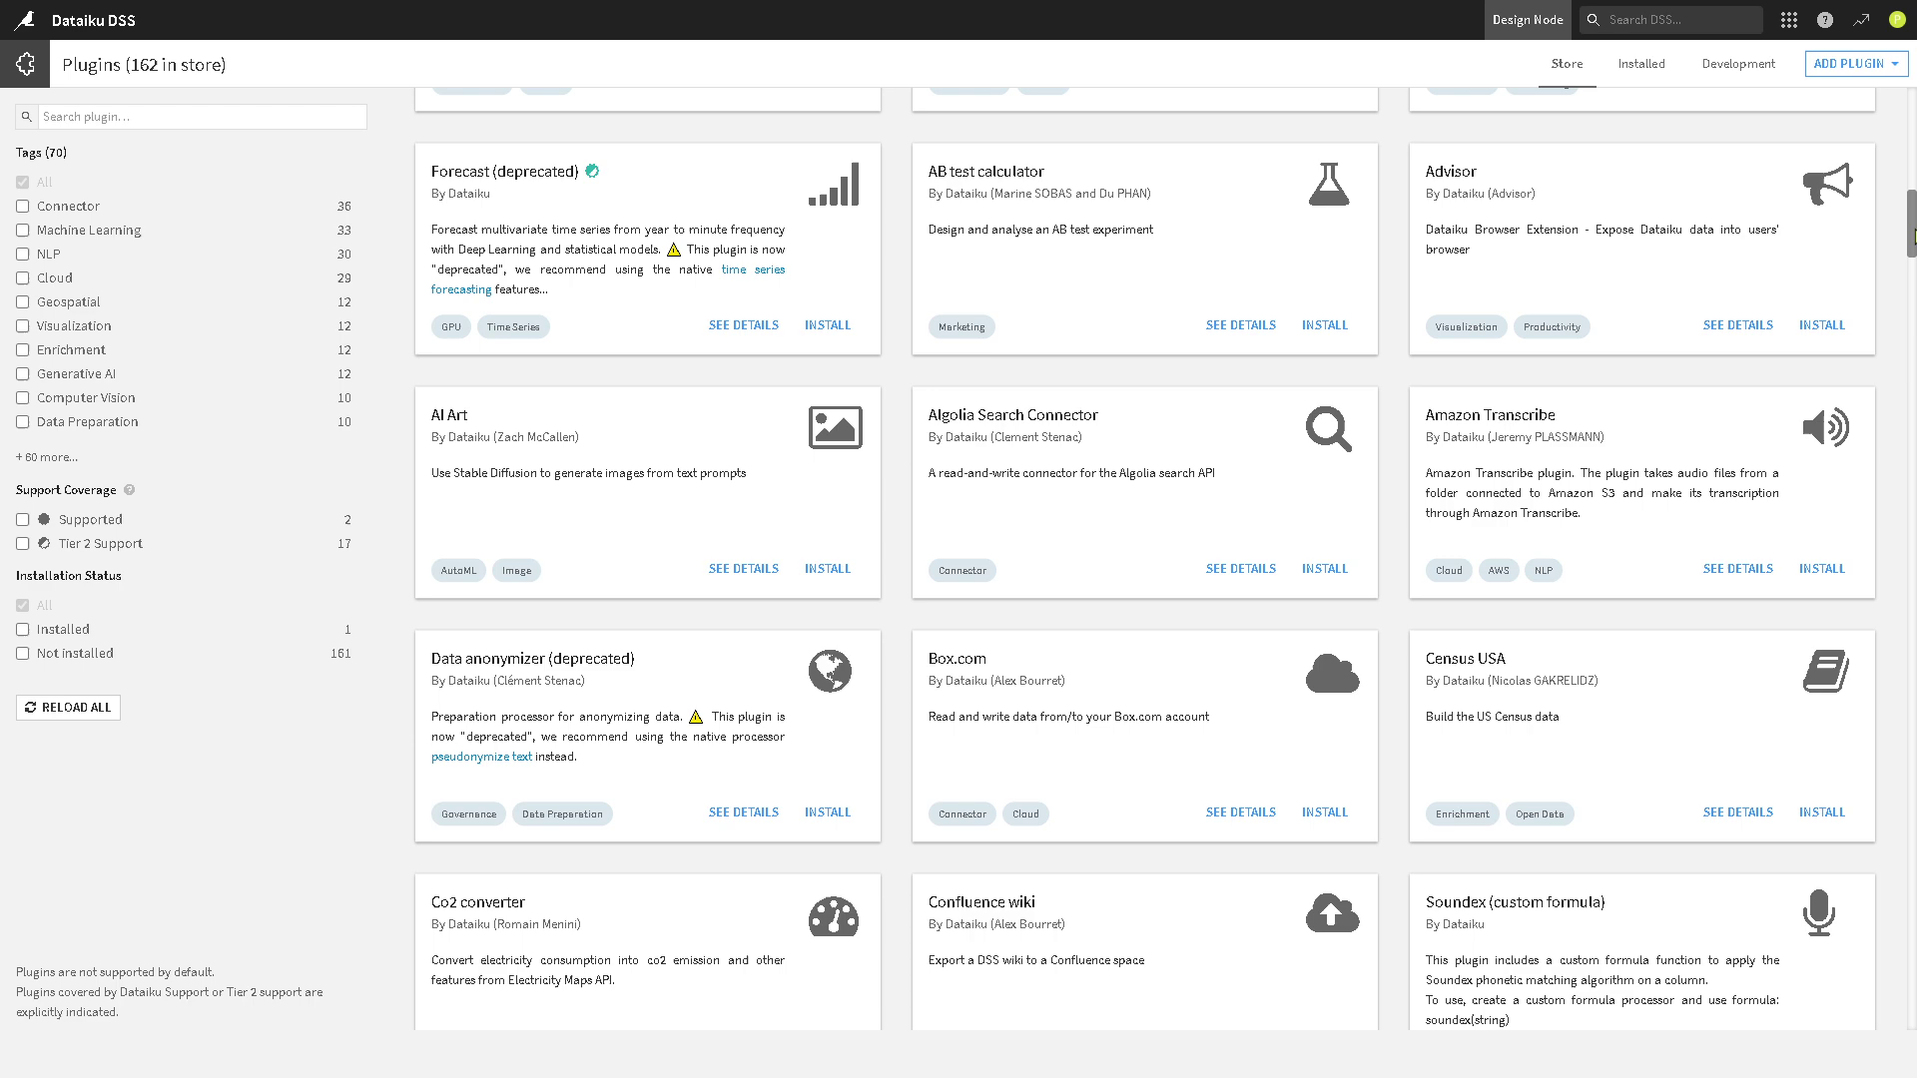
pyautogui.scroll(-1, 1912, 237)
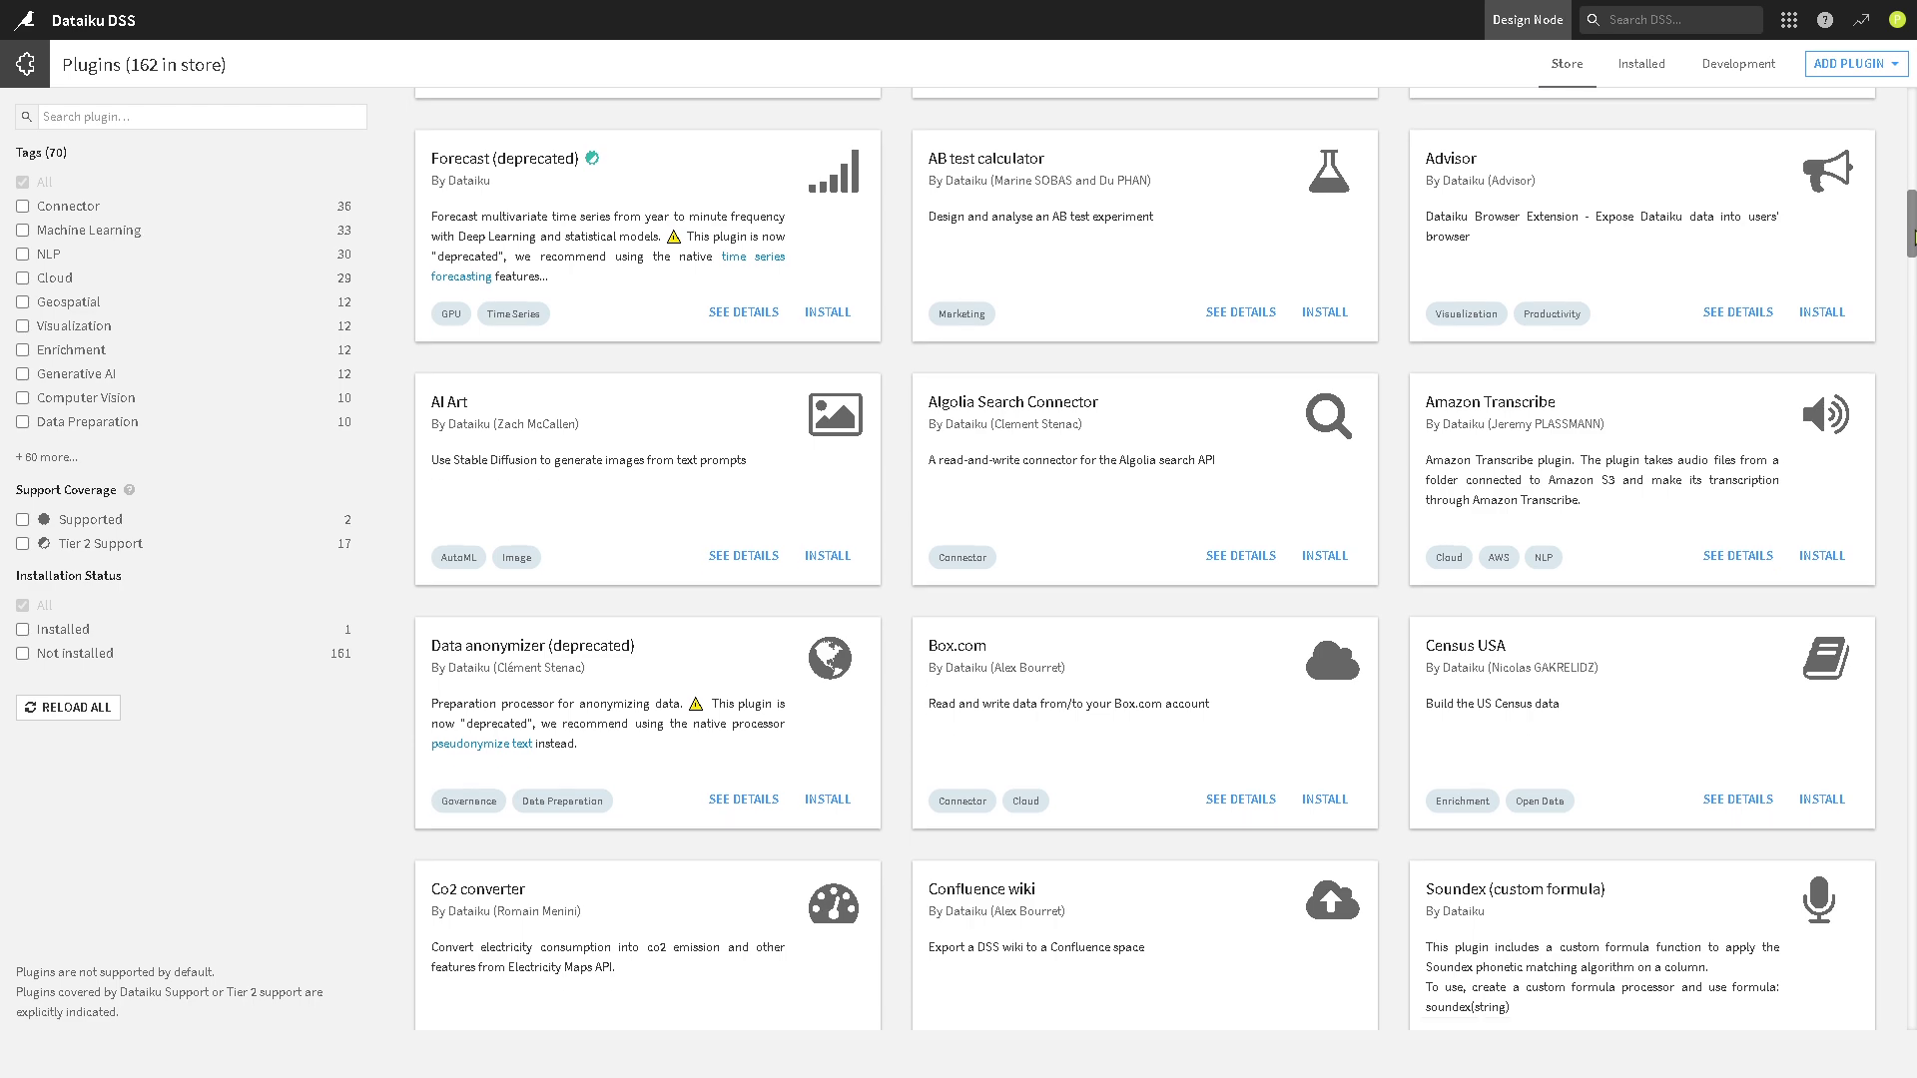
pyautogui.moveTo(1913, 237); pyautogui.dragTo(1888, 280)
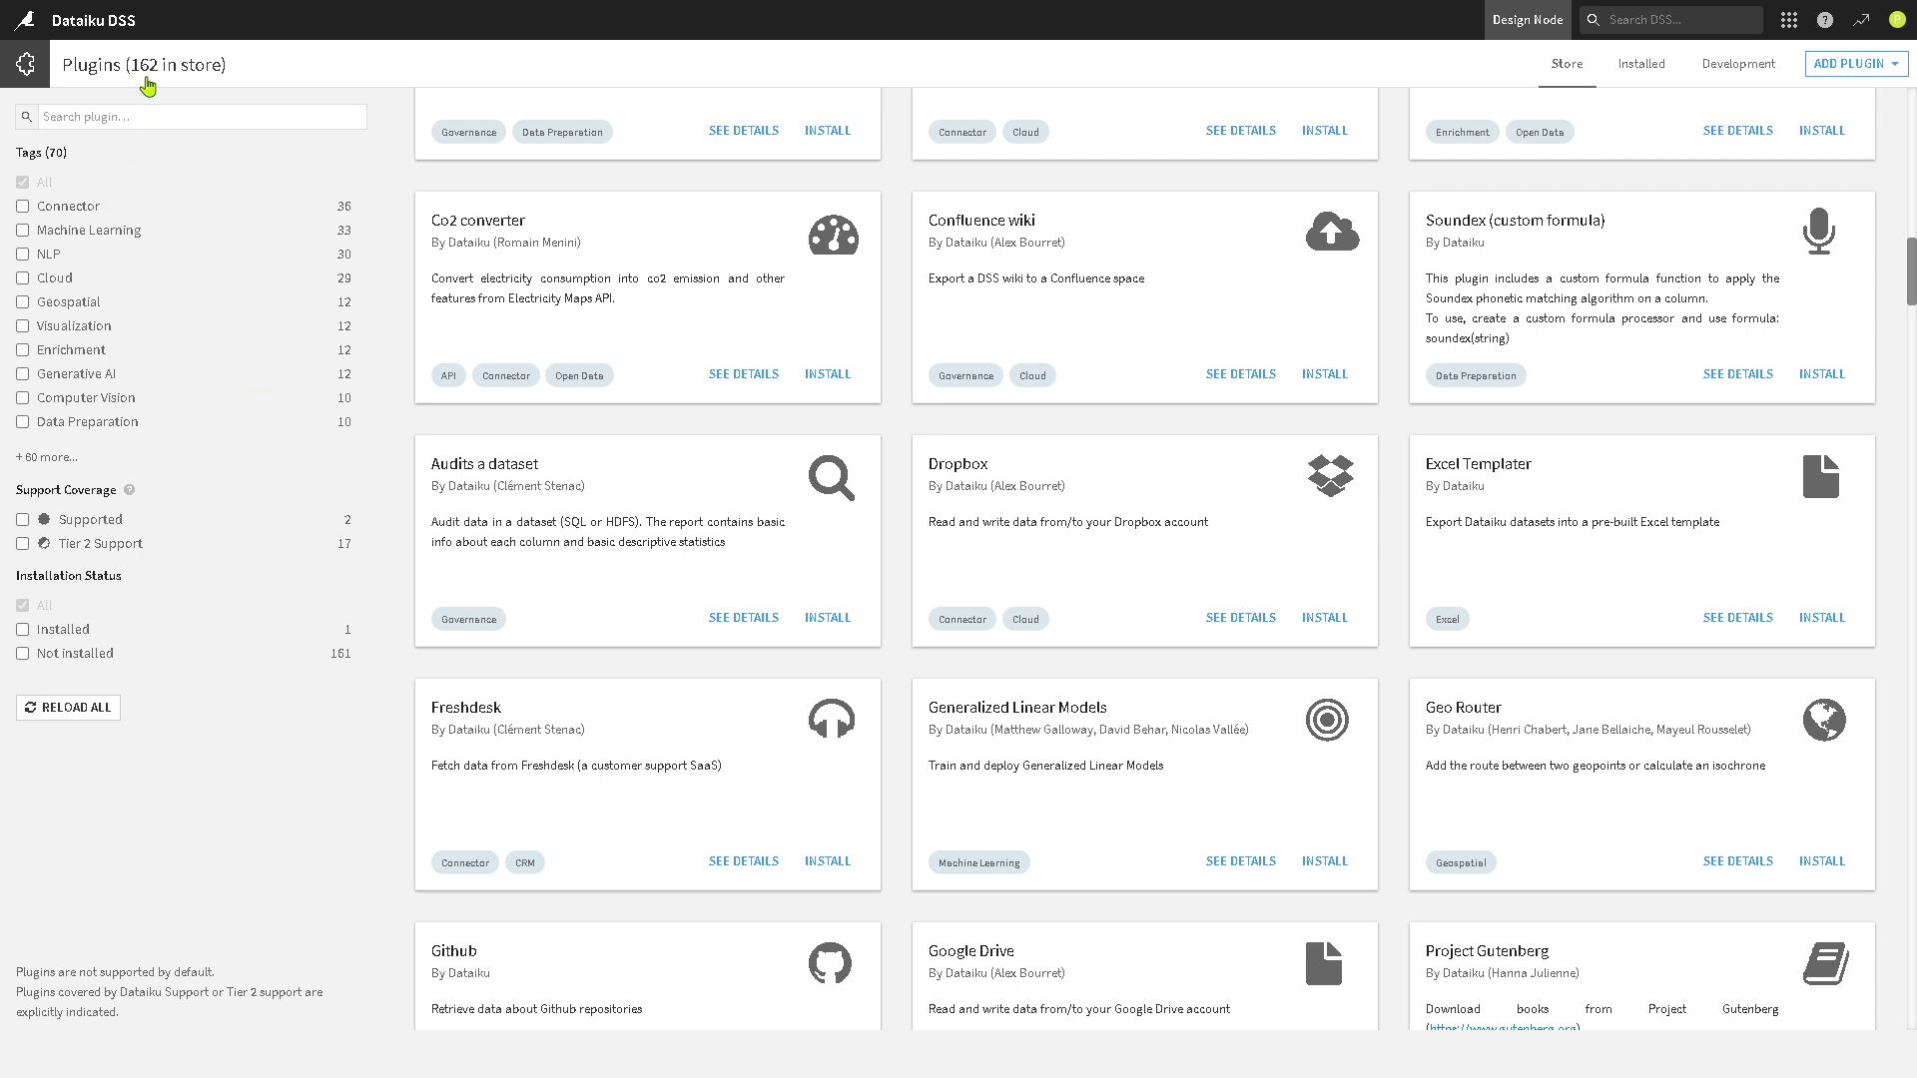
pyautogui.click(1648, 75)
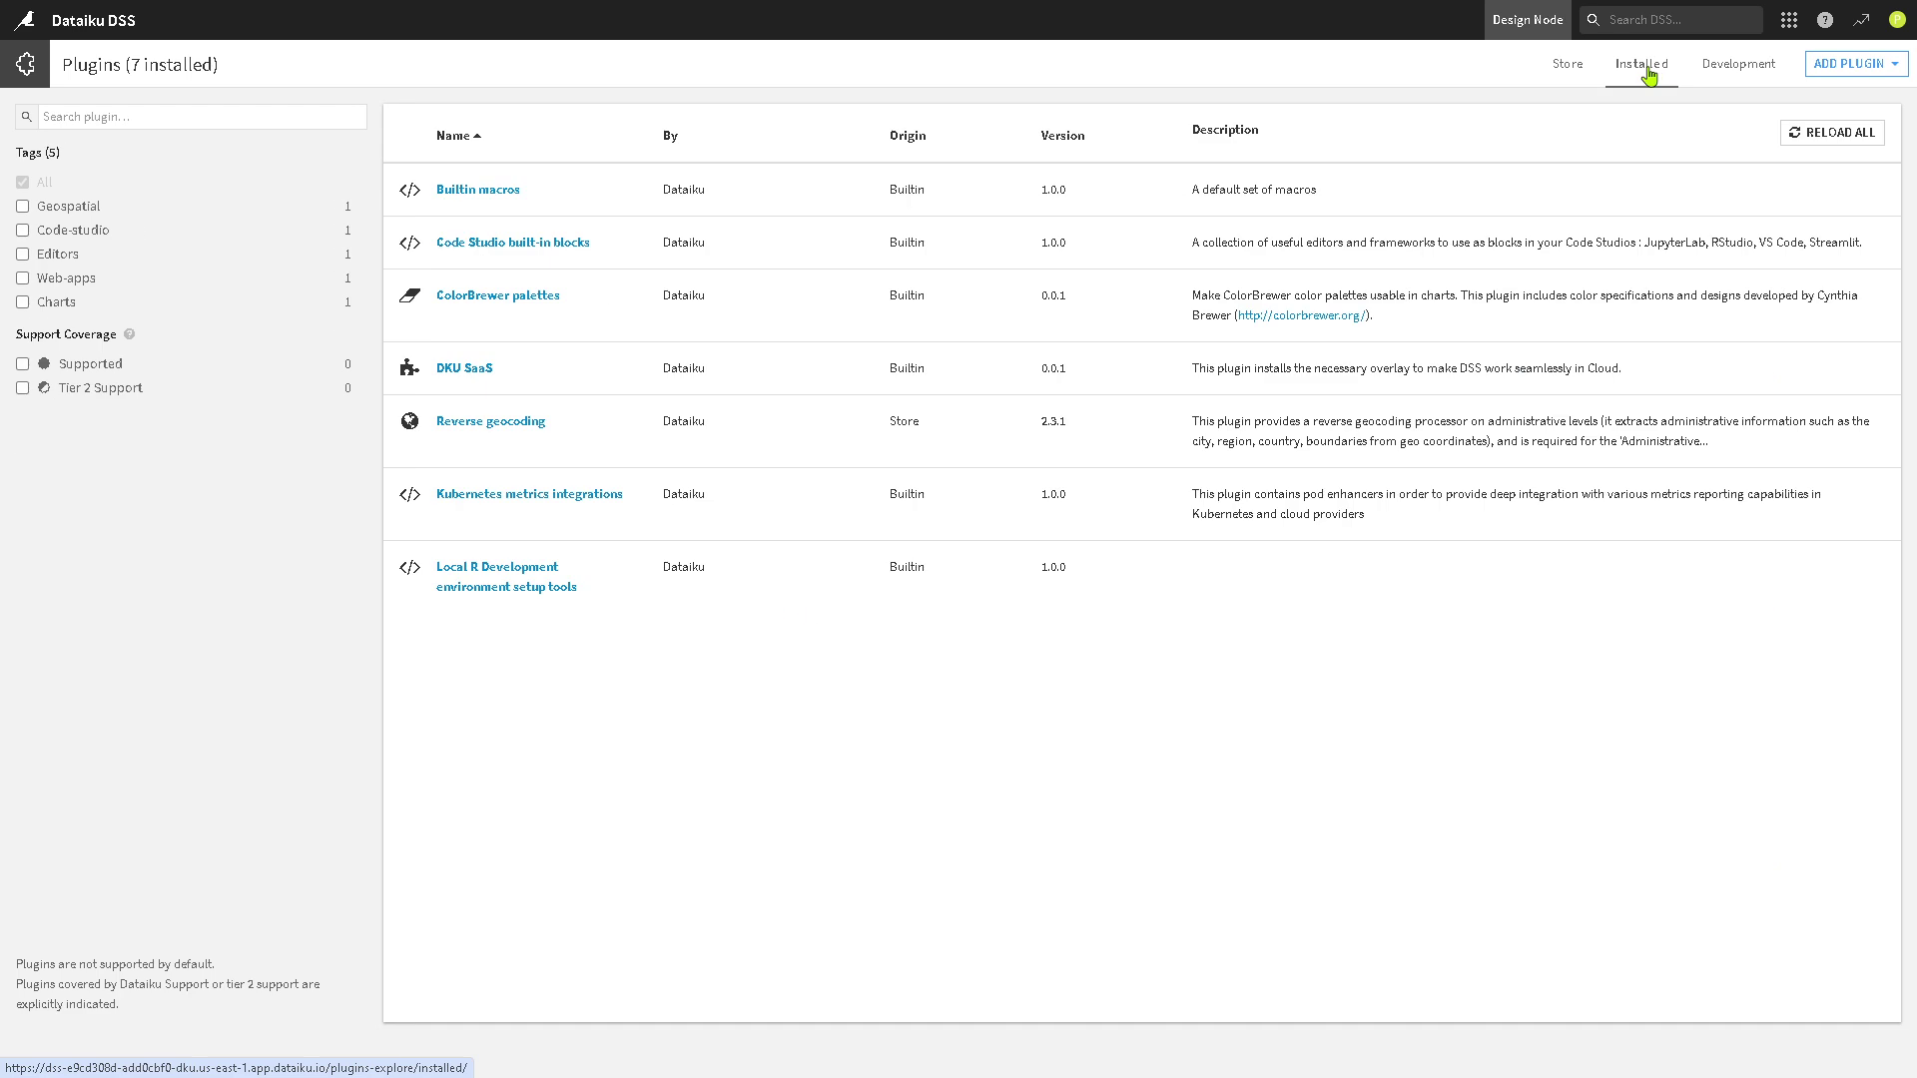
pyautogui.click(1752, 70)
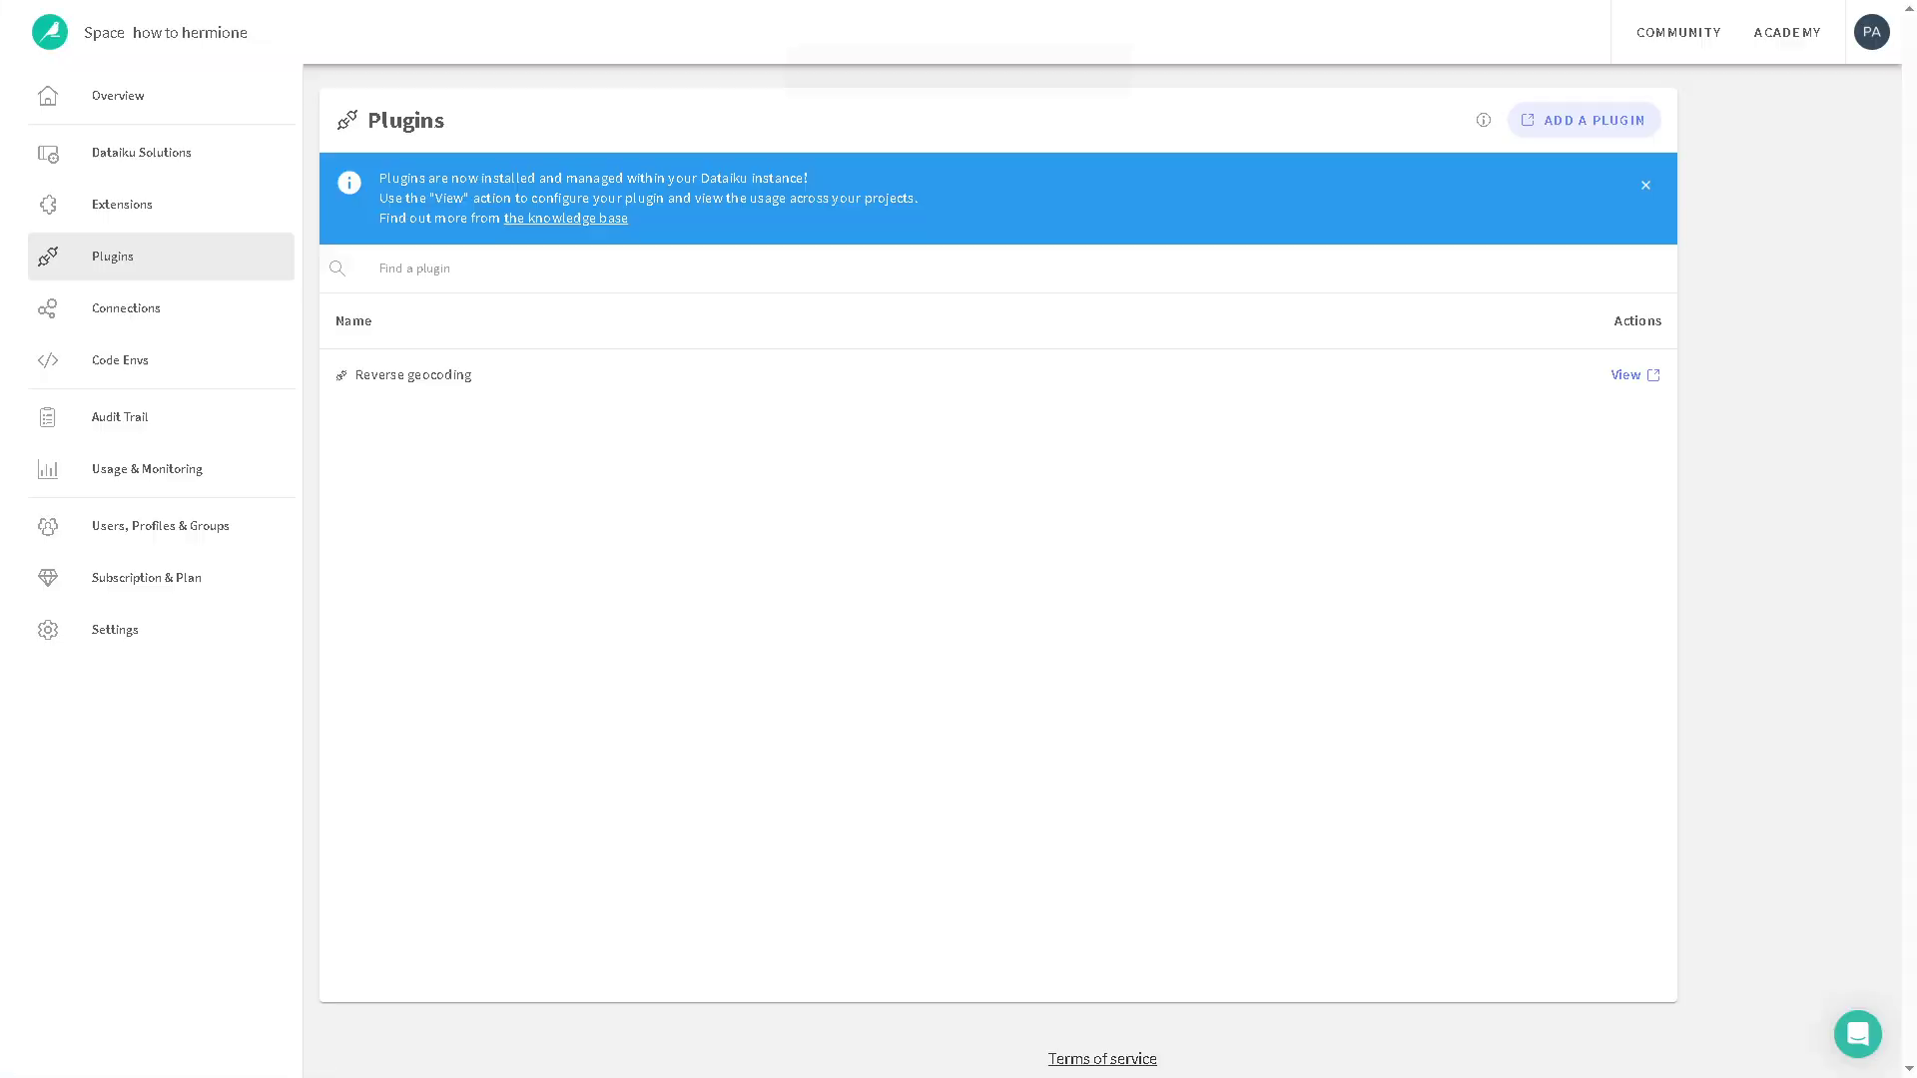
# Step: Show the space's Connections page with its four connections
pyautogui.click(141, 315)
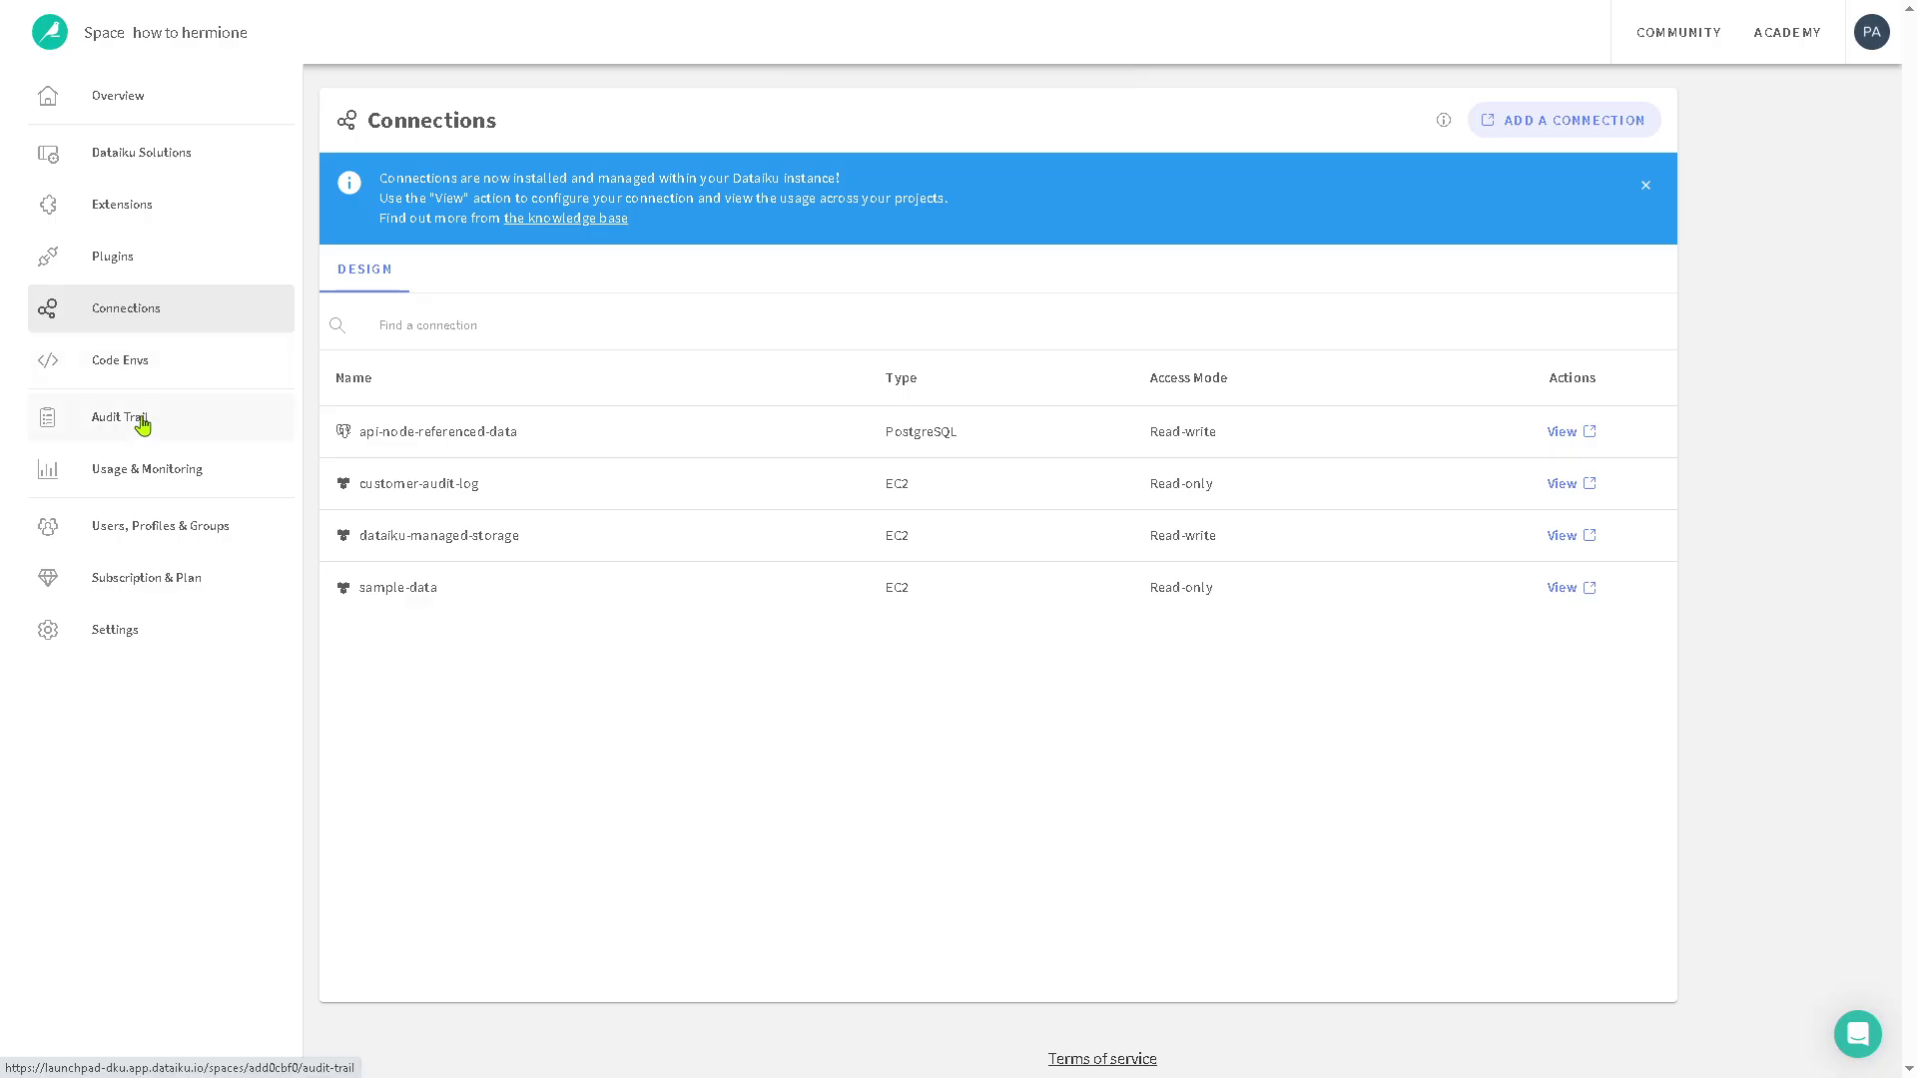
# Step: Enable custom code envs from Code Envs, then find the enable-custom-code-environments entry in the Audit Trail
pyautogui.click(140, 363)
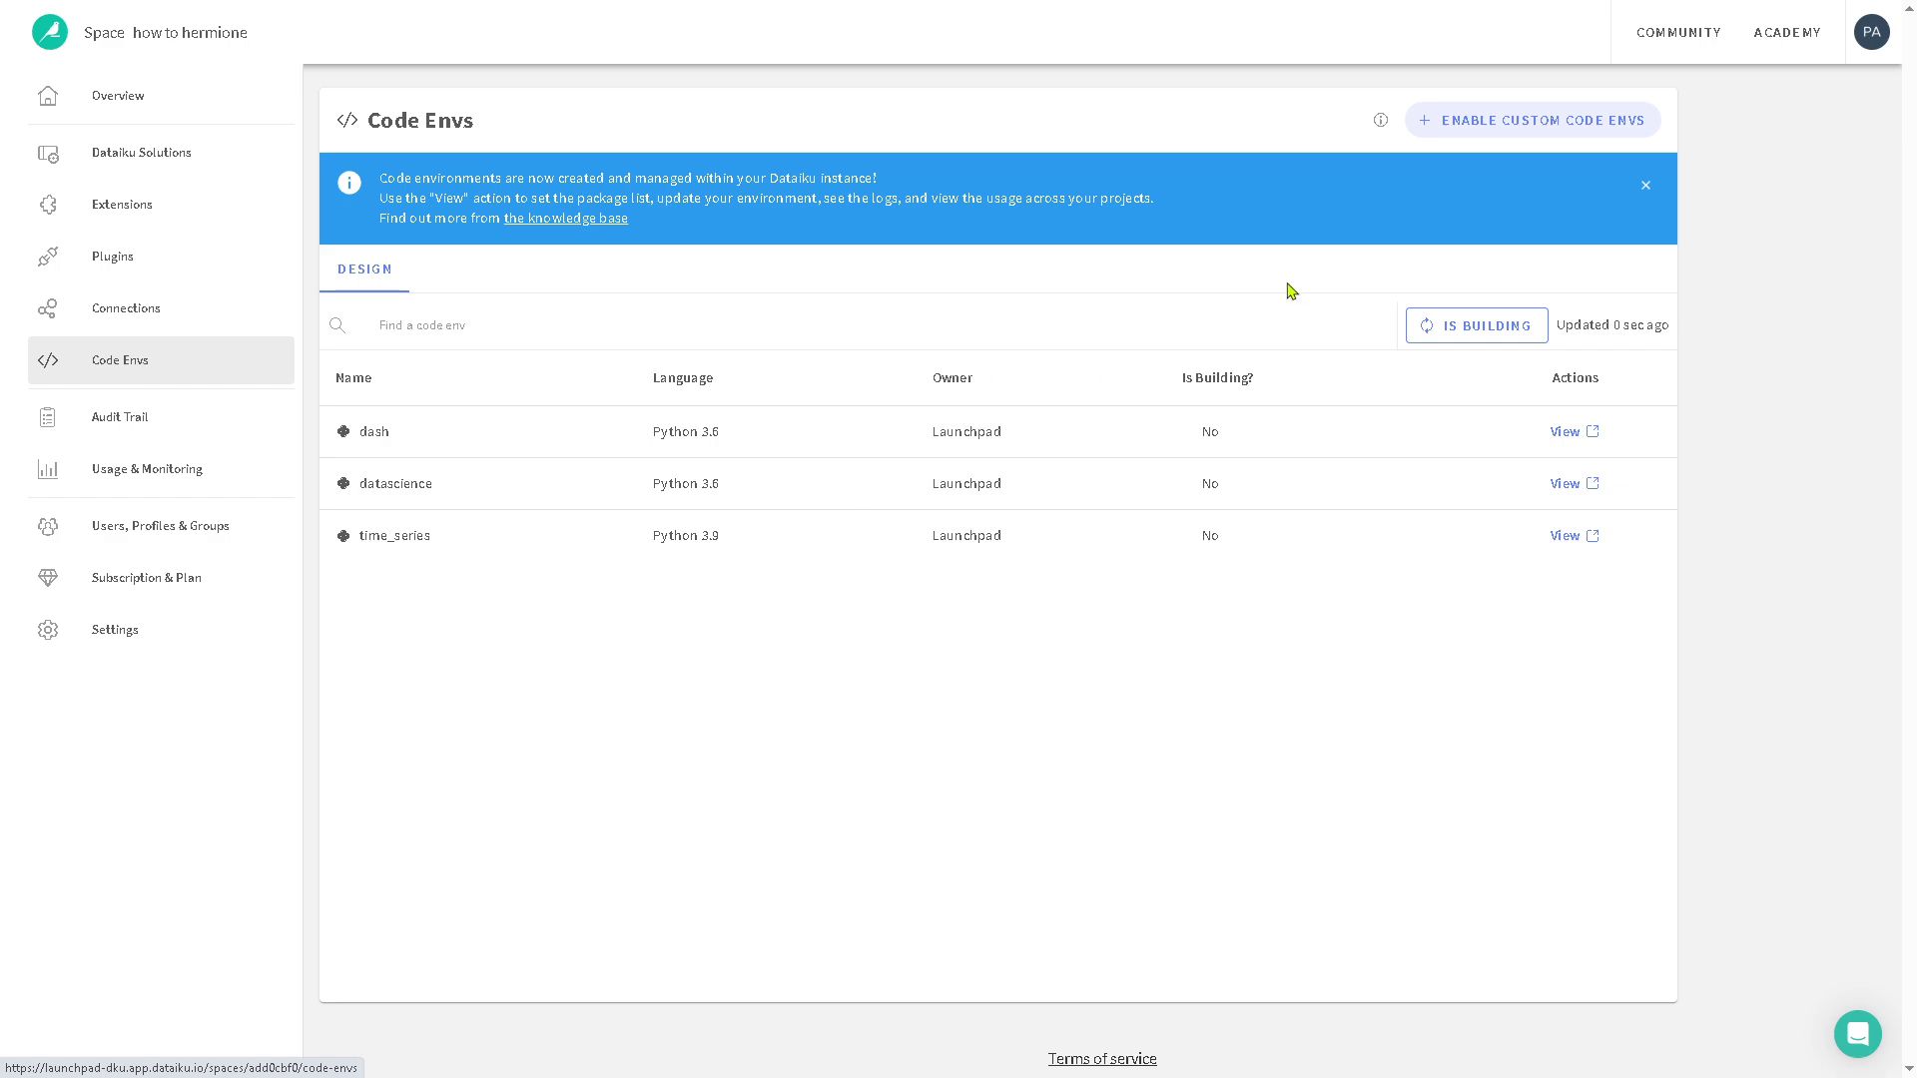
pyautogui.click(1530, 122)
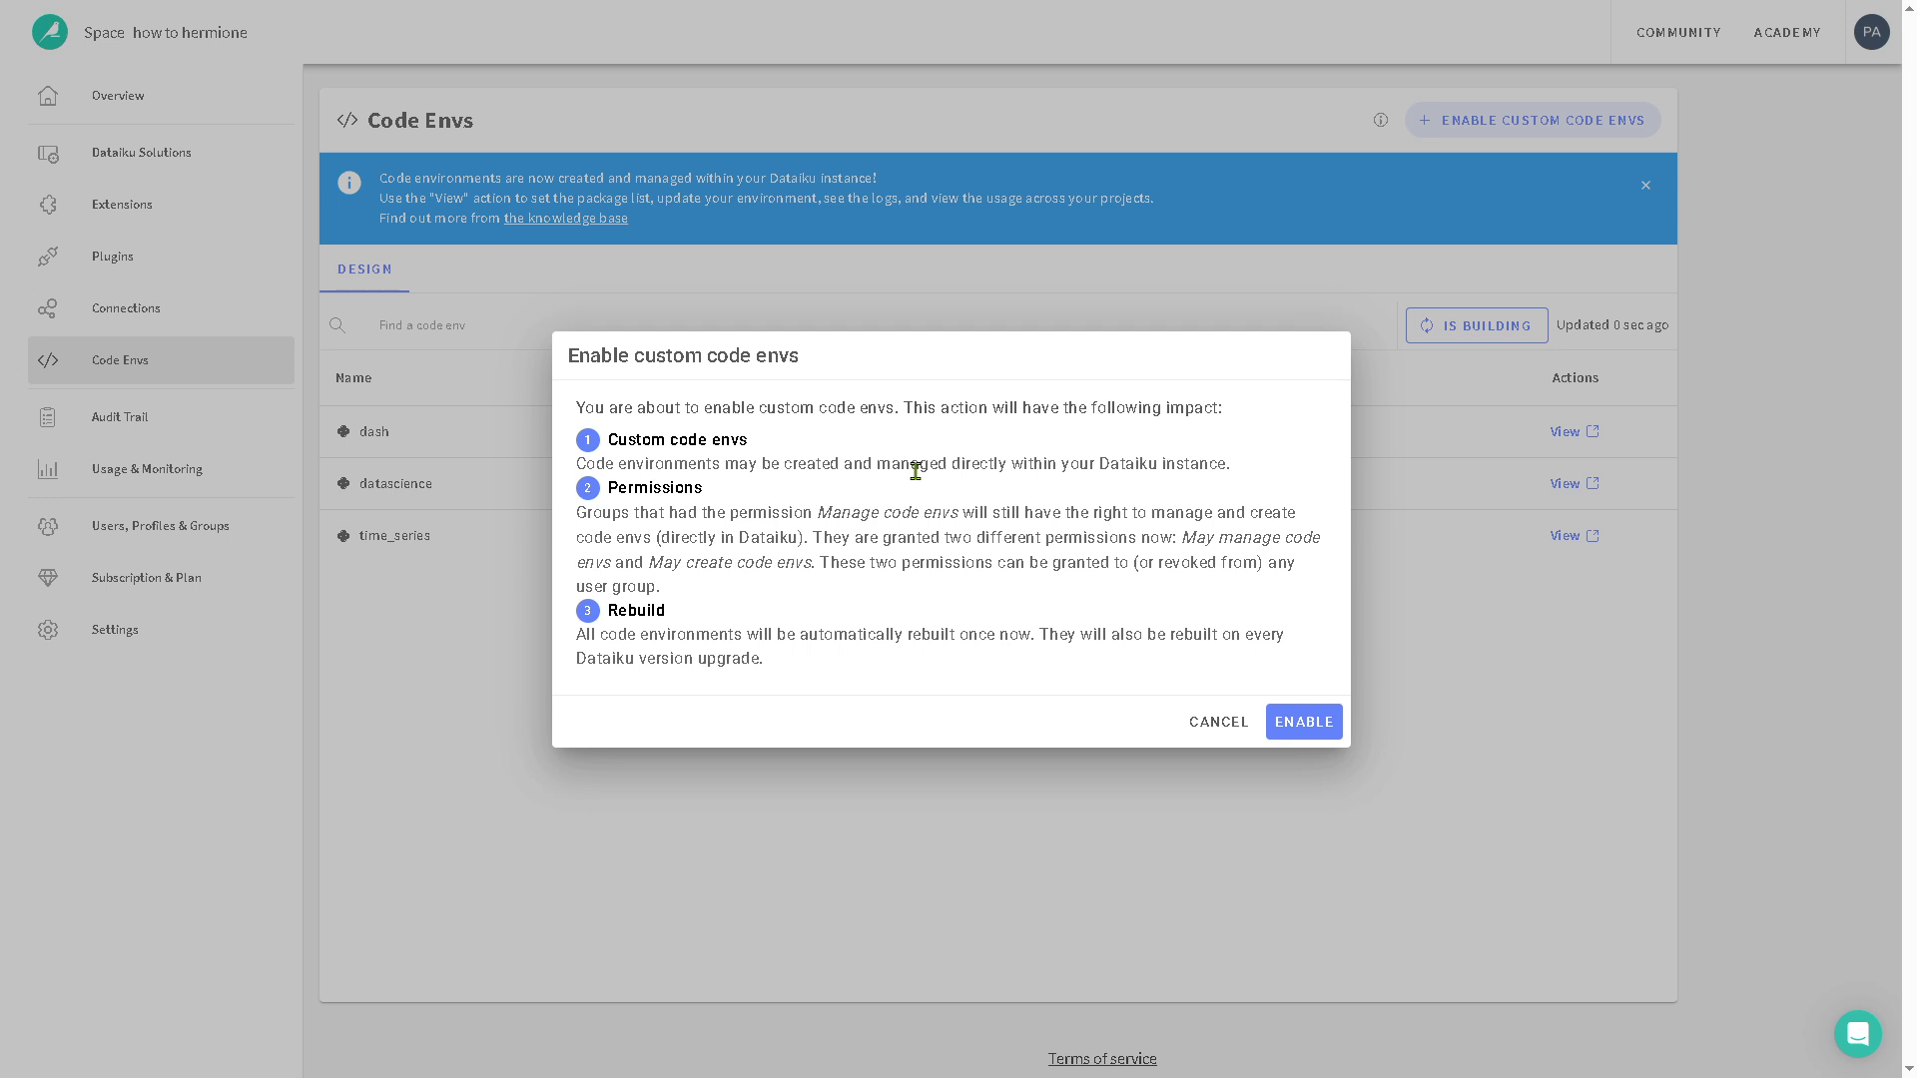
pyautogui.click(1301, 732)
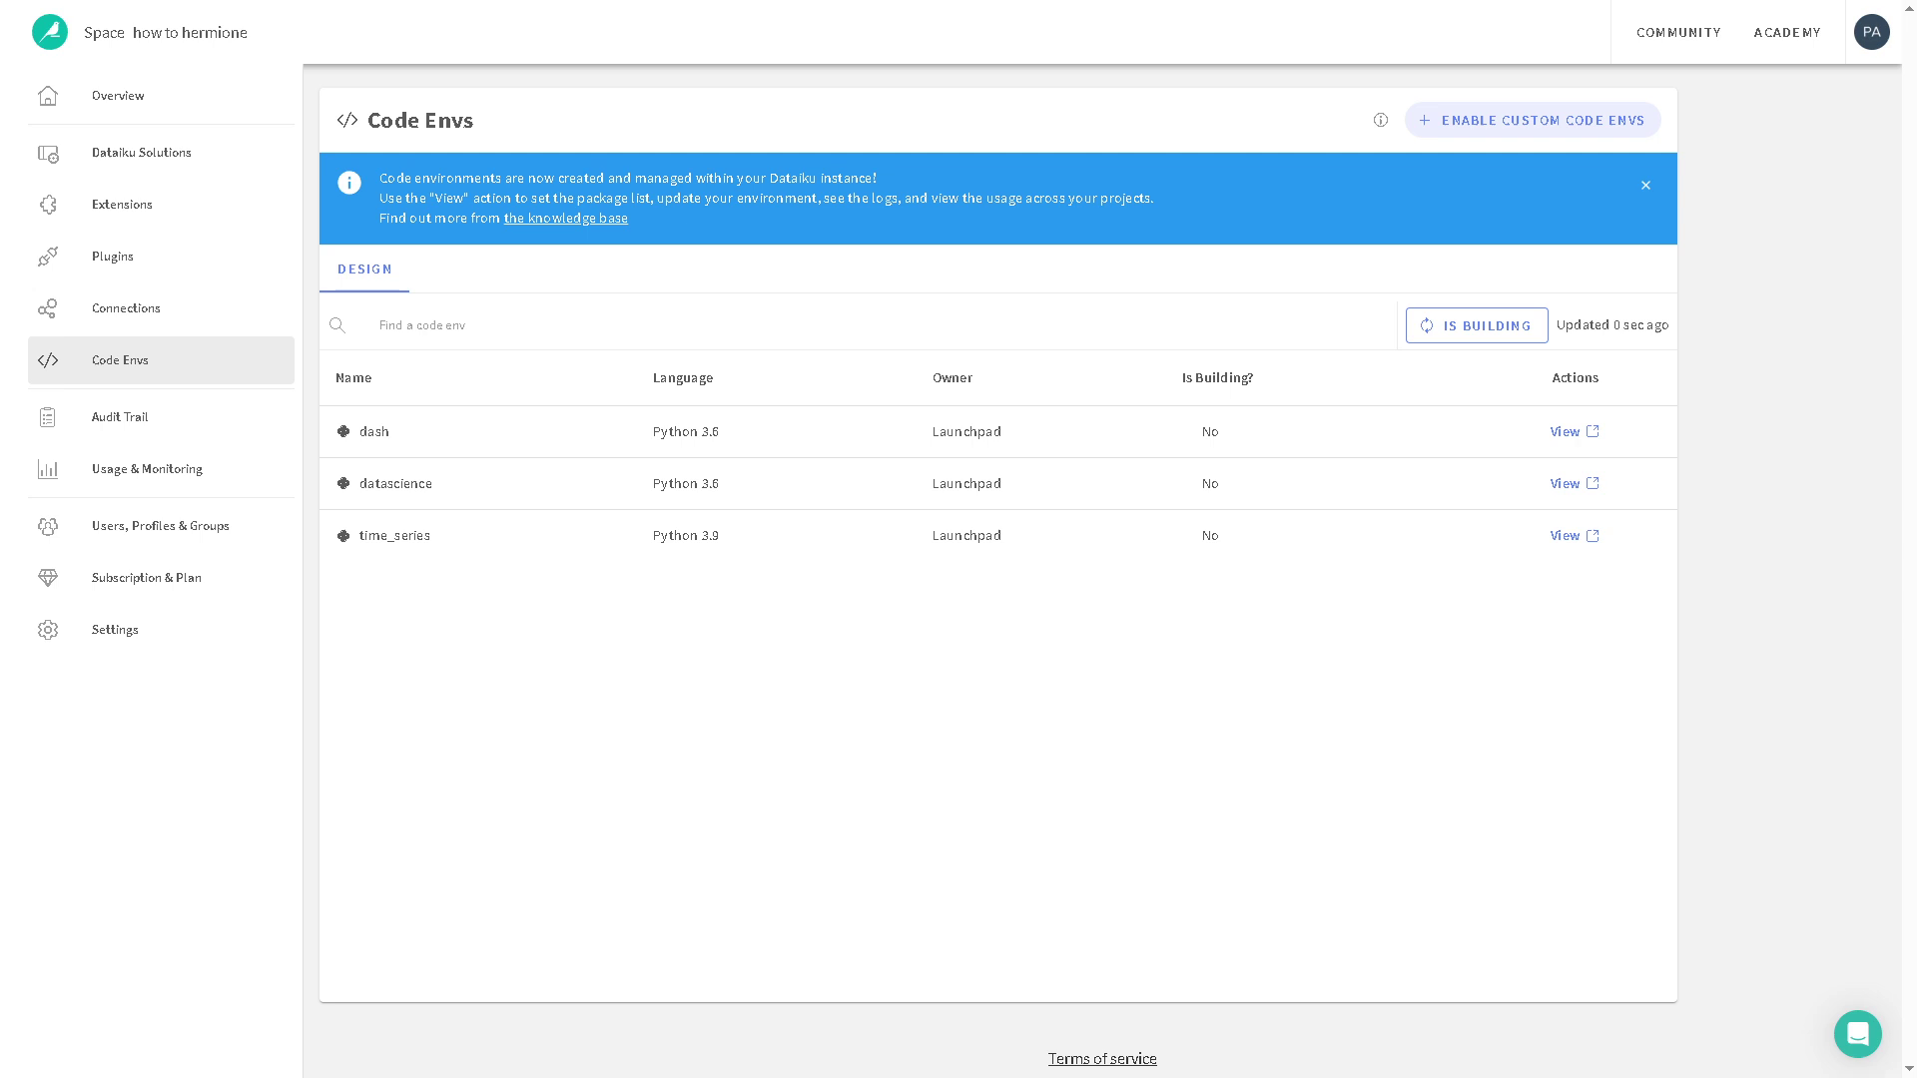
pyautogui.click(188, 404)
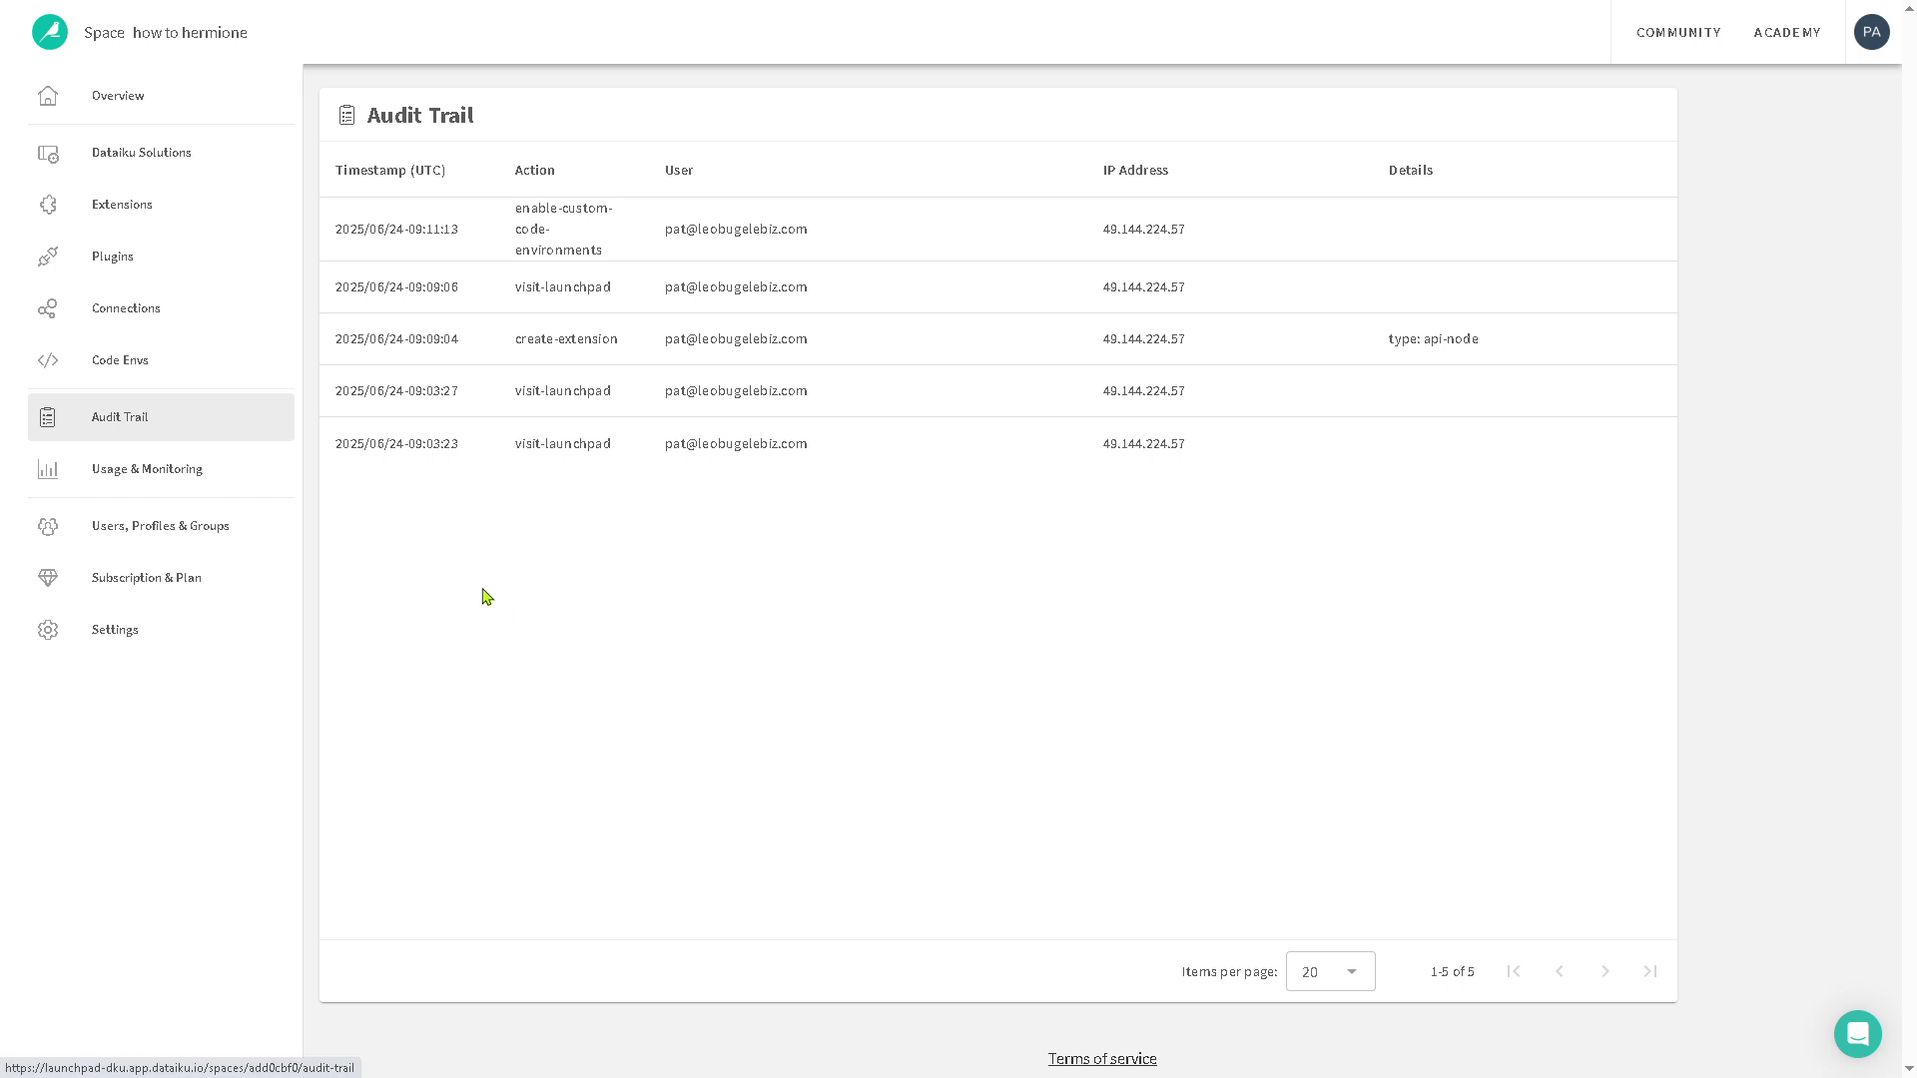
# Step: Look over Usage & Monitoring and Users, Profiles & Groups, then view the Discover plan trial ending 7/9/2025
pyautogui.click(140, 469)
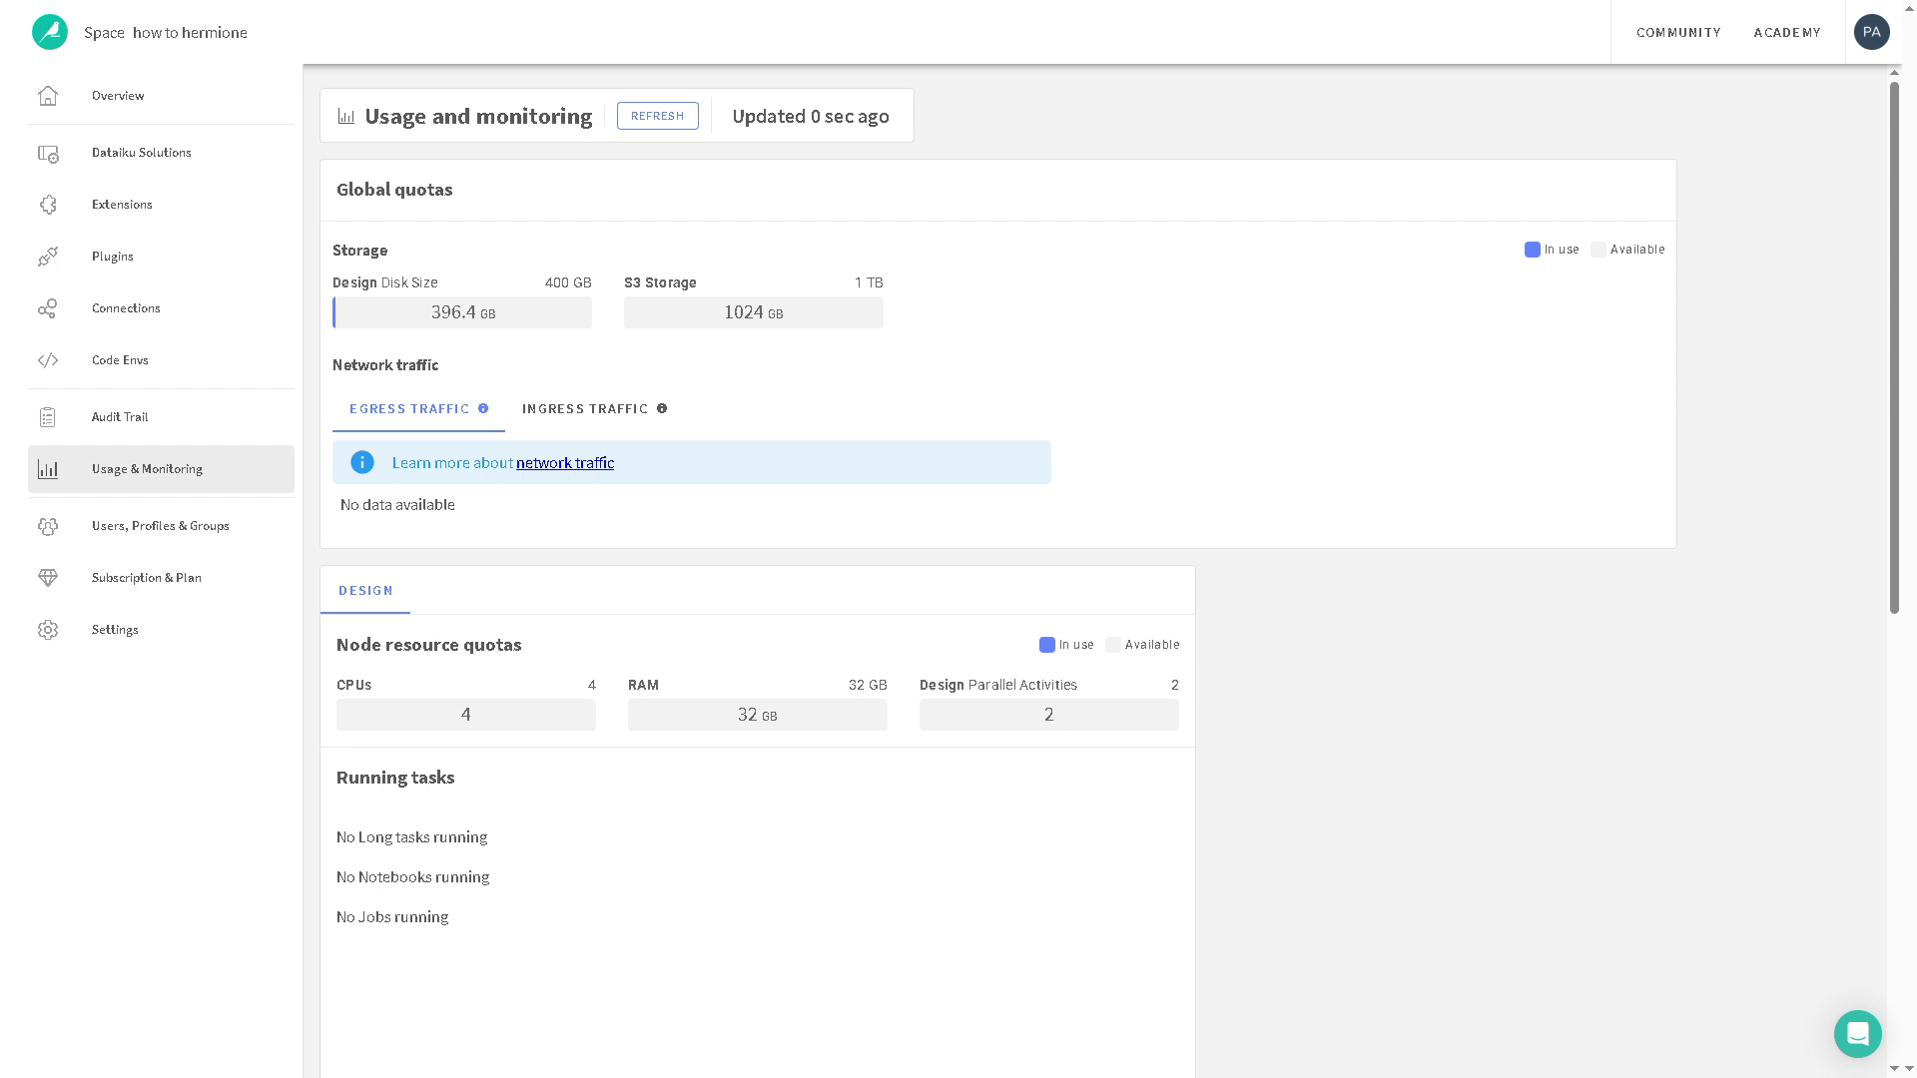
pyautogui.click(189, 529)
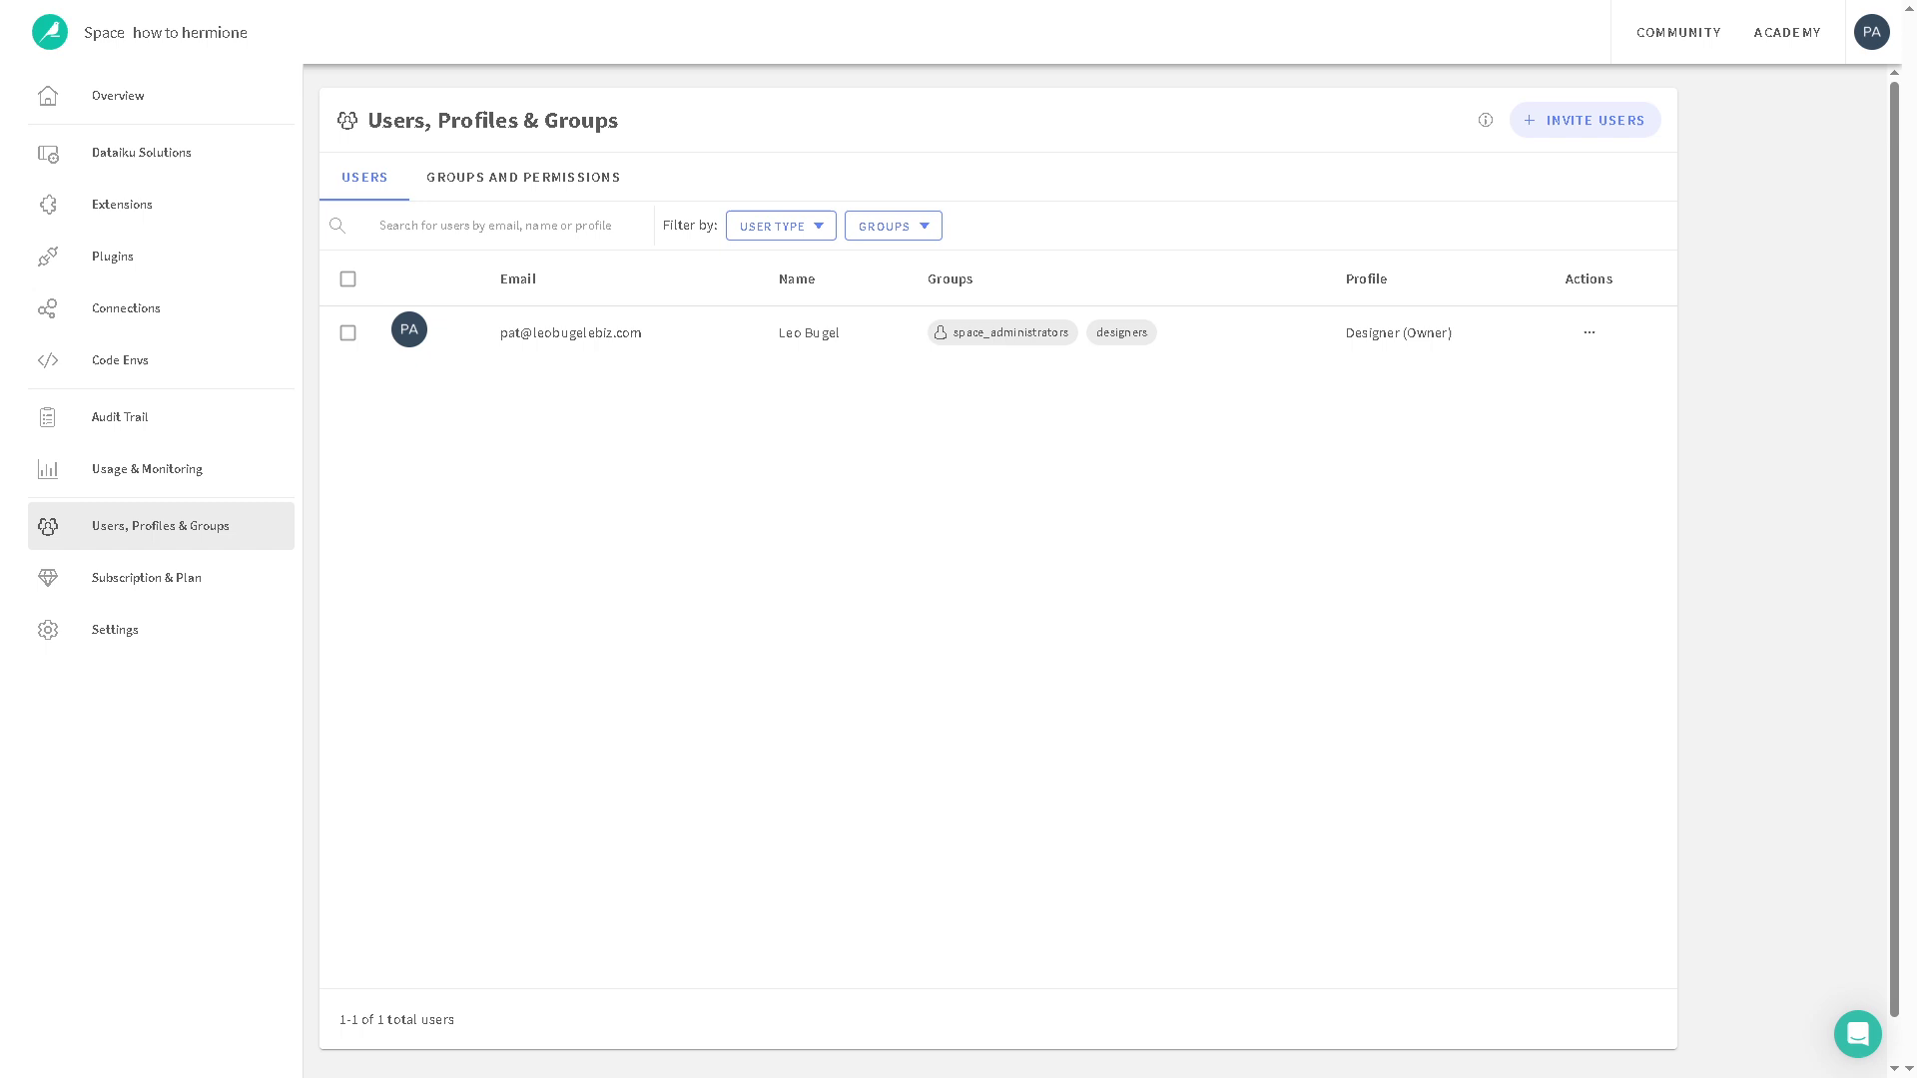
pyautogui.click(146, 577)
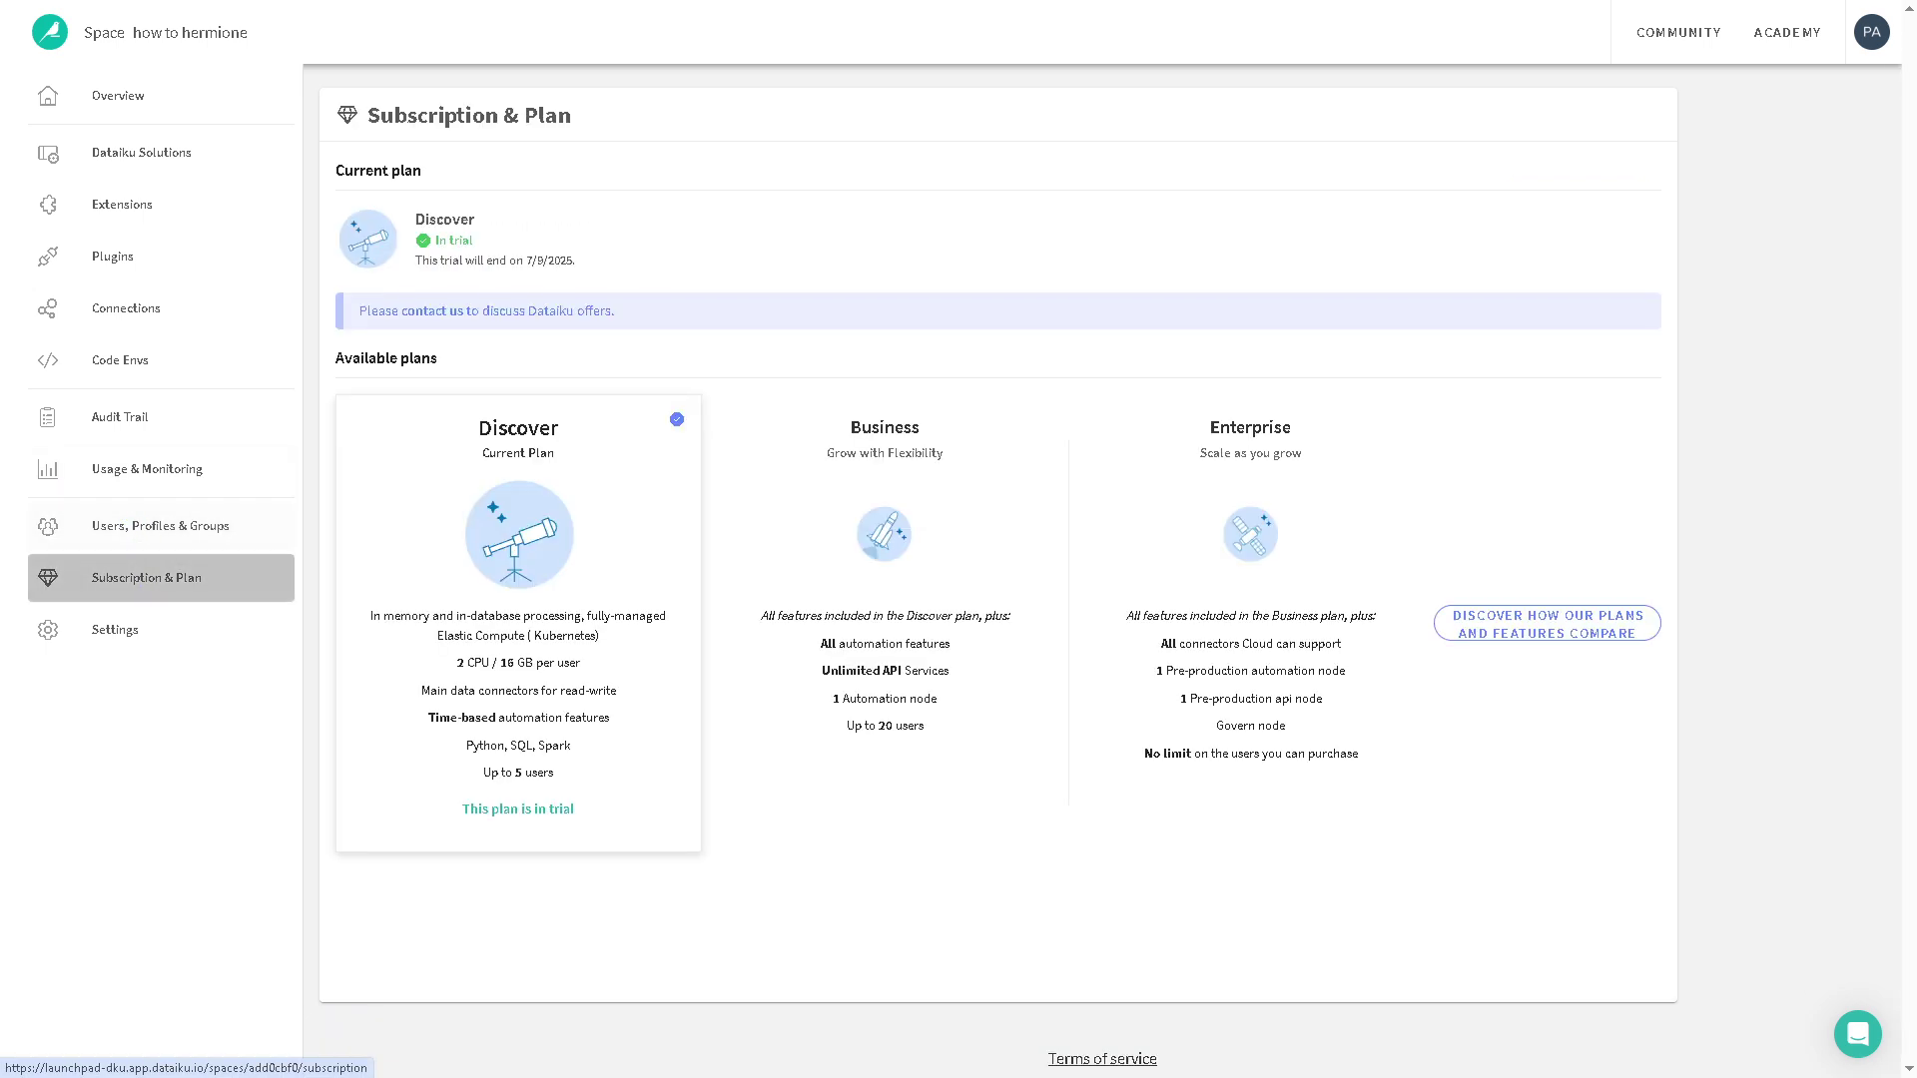